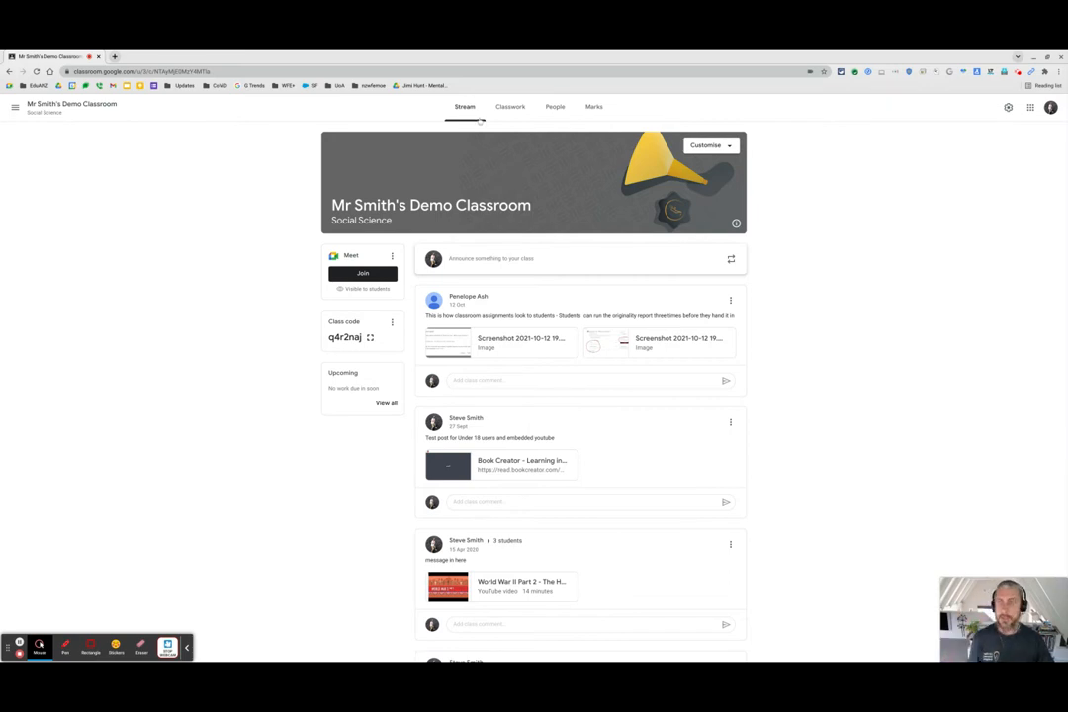
Look through the class's Classwork, People and Marks pages, ending back on Classwork
{"action": "left_click", "coordinate": [509, 106]}
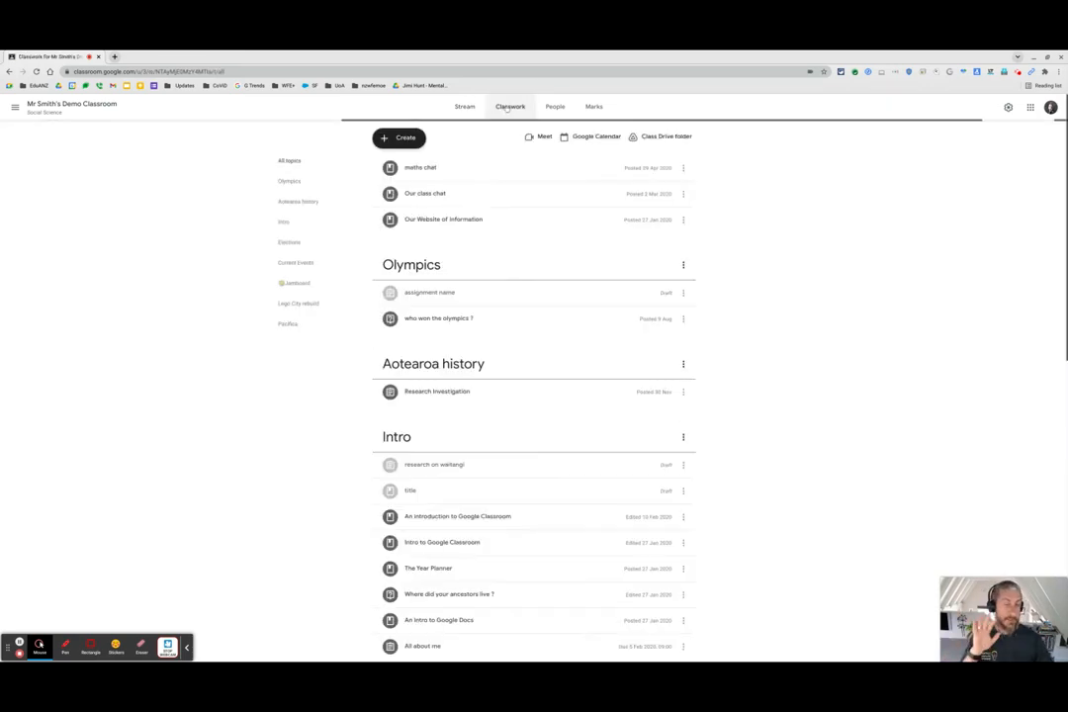
{"action": "left_click", "coordinate": [565, 109]}
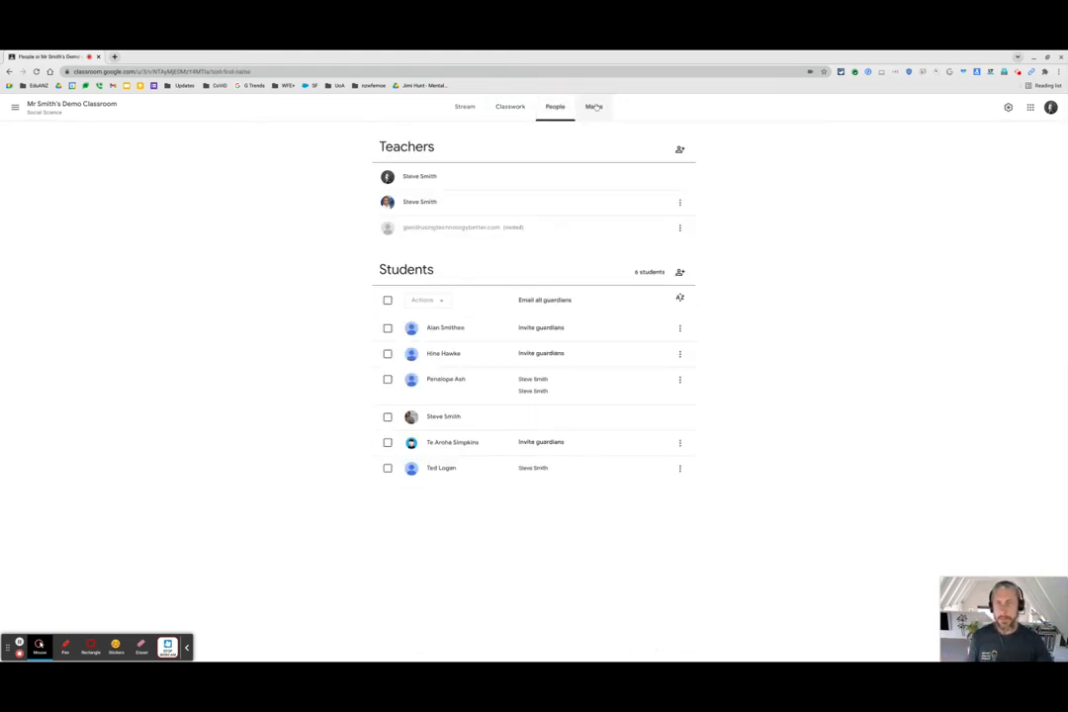
{"action": "left_click", "coordinate": [593, 107]}
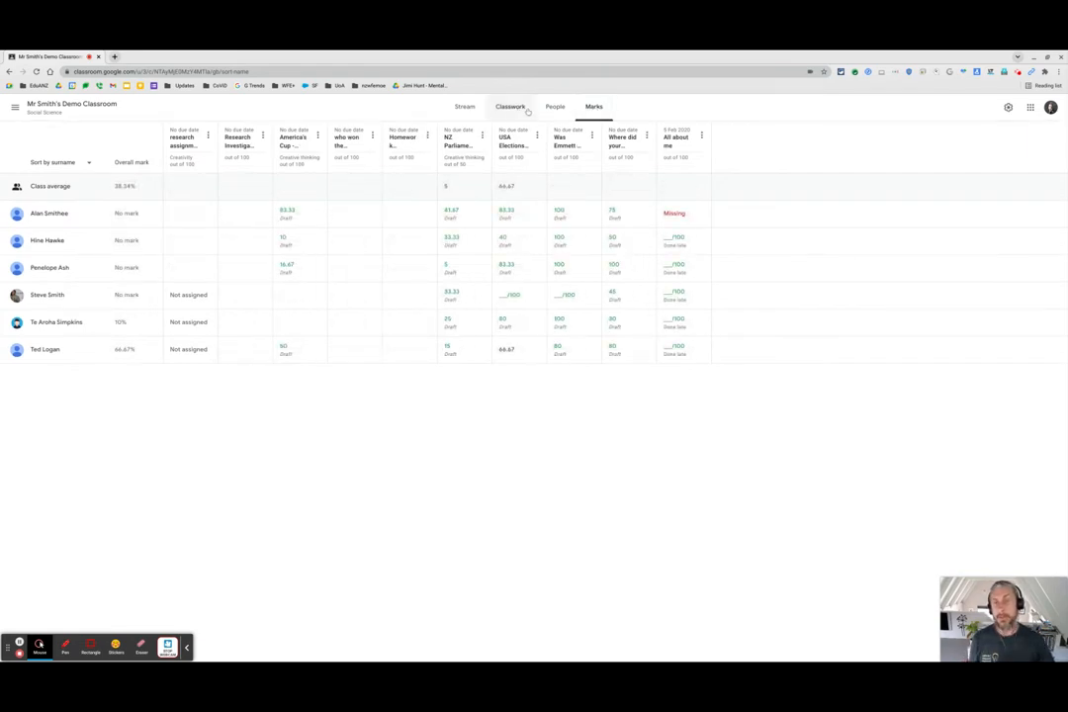
{"action": "left_click", "coordinate": [509, 106]}
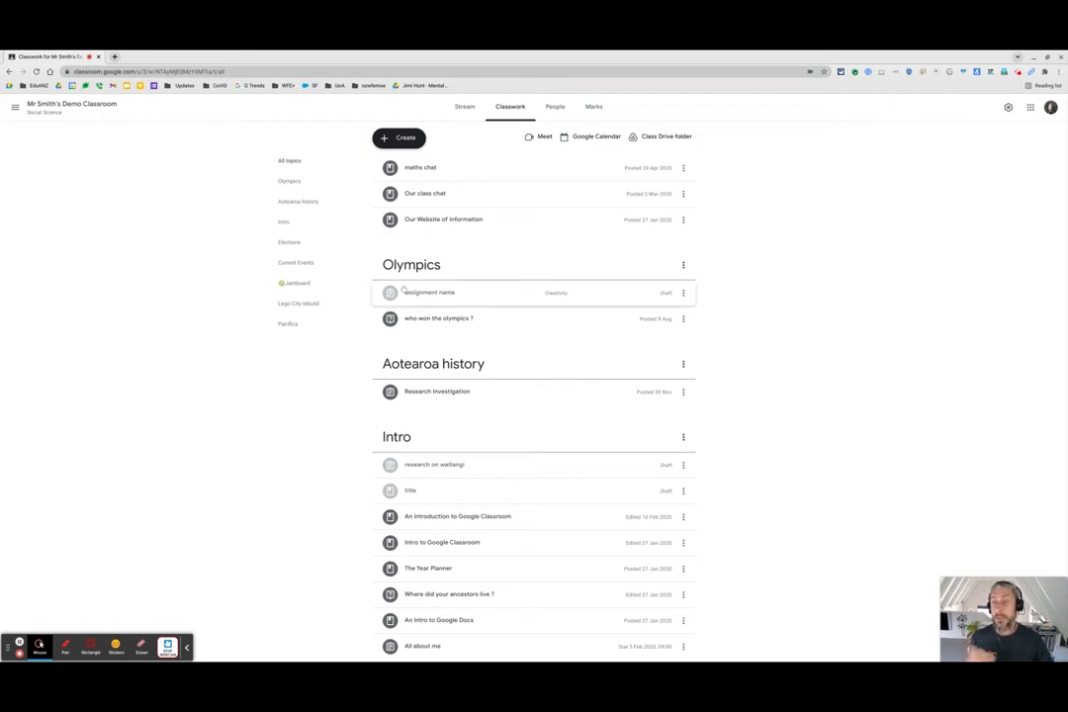
View the classwork filtered to the Jamboard topic, and to the Aotearoa history topic
{"action": "left_click", "coordinate": [293, 284]}
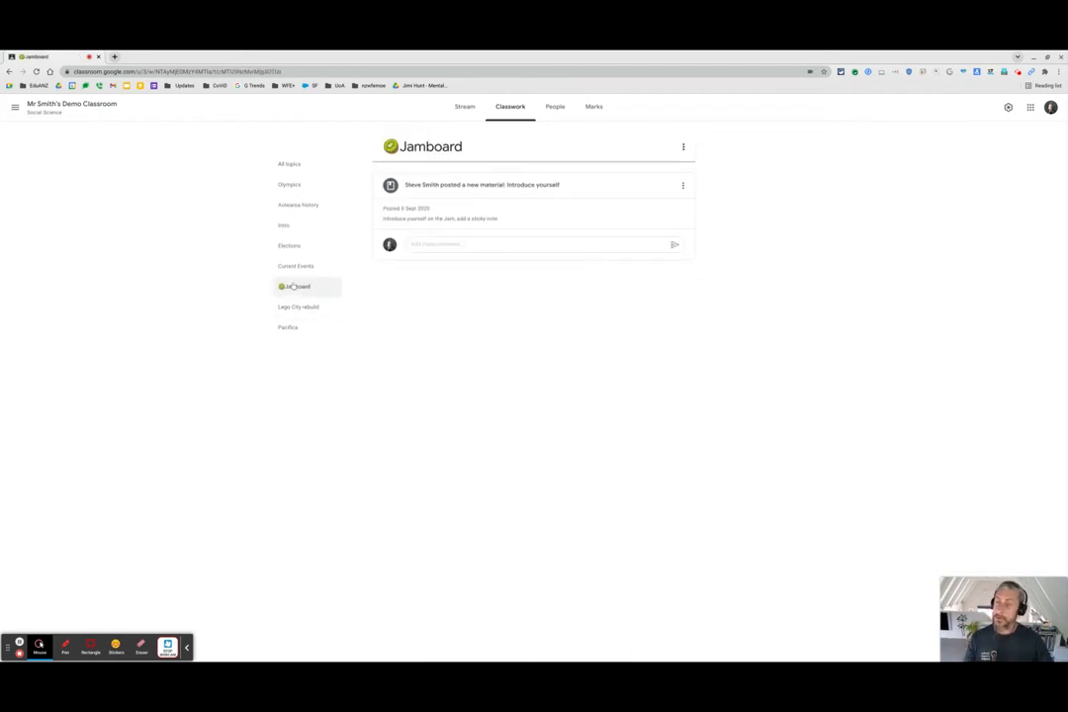
{"action": "left_click", "coordinate": [293, 165]}
{"action": "left_click", "coordinate": [287, 204]}
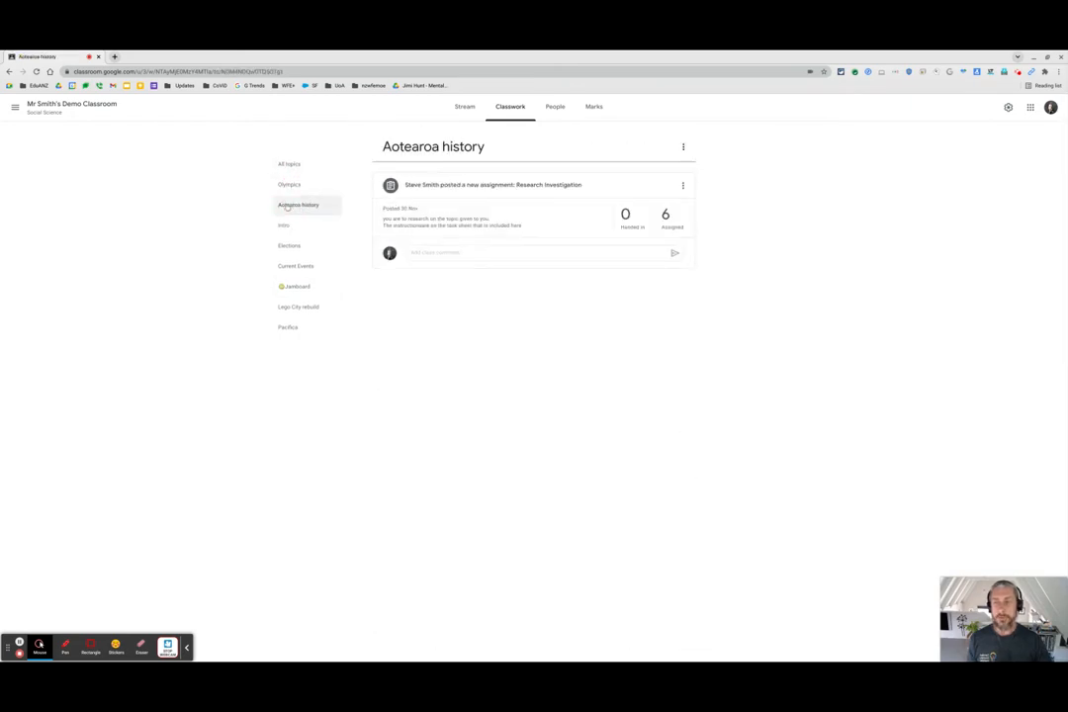
Show all topics and move the Aotearoa history topic above Olympics
{"action": "left_click", "coordinate": [285, 164]}
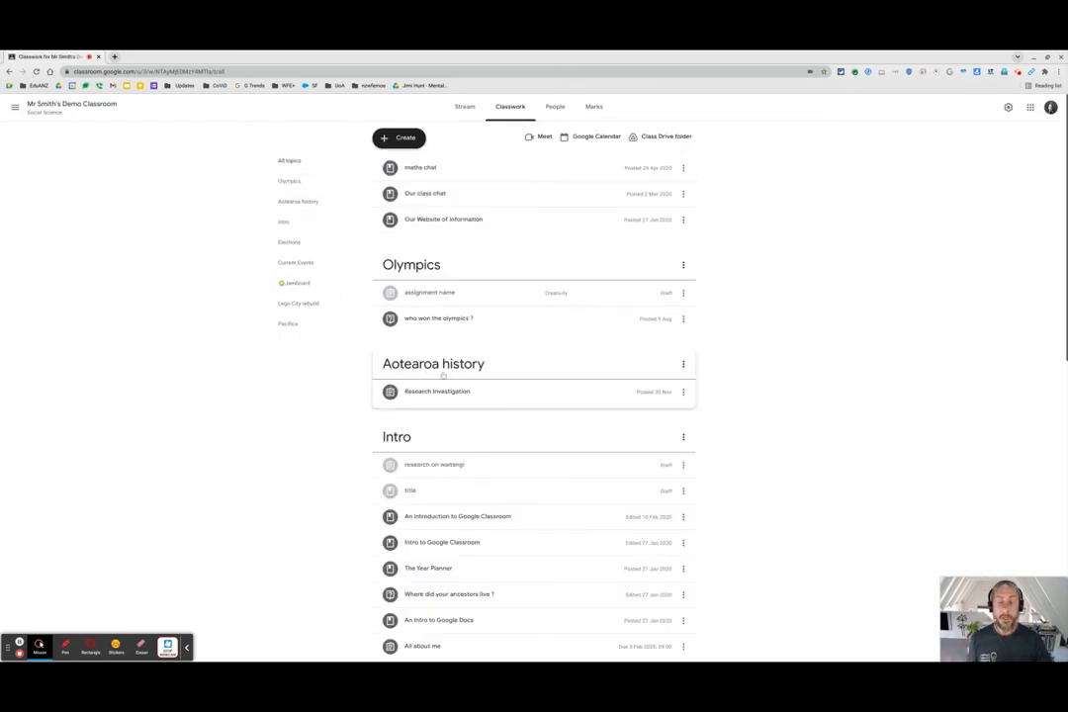
{"action": "left_click_drag", "start_coordinate": [441, 374], "coordinate": [475, 267]}
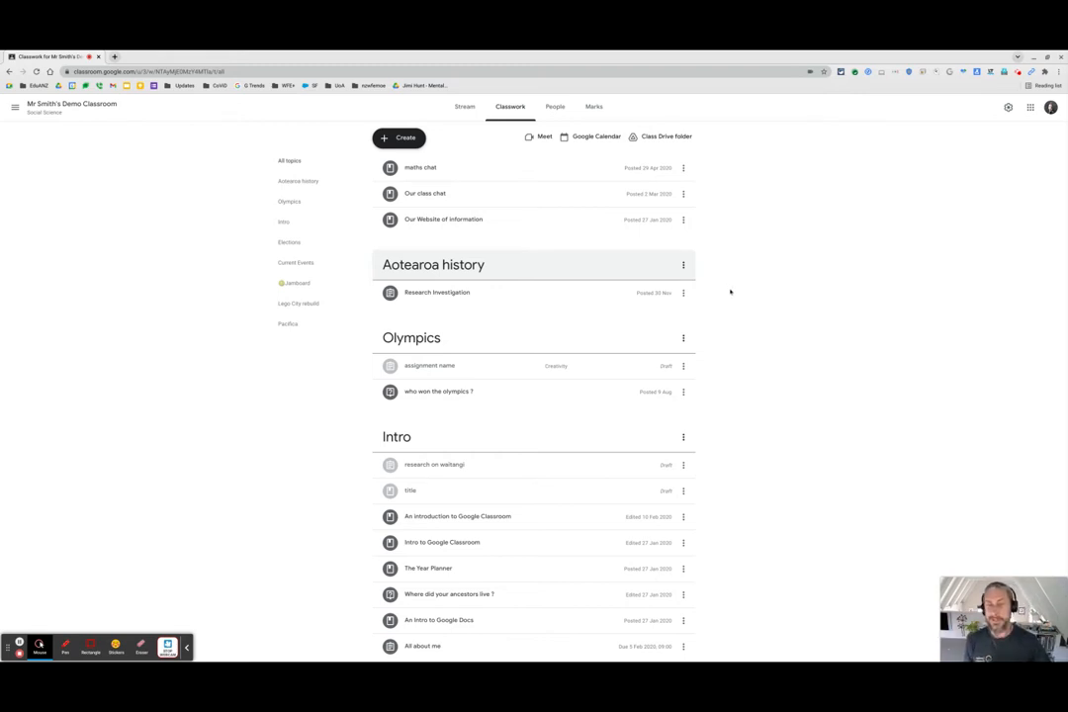
Check the options available for the draft "assignment name" under Olympics, and view the class stream
{"action": "scroll", "coordinate": [785, 346], "scroll_direction": "down", "scroll_amount": 1}
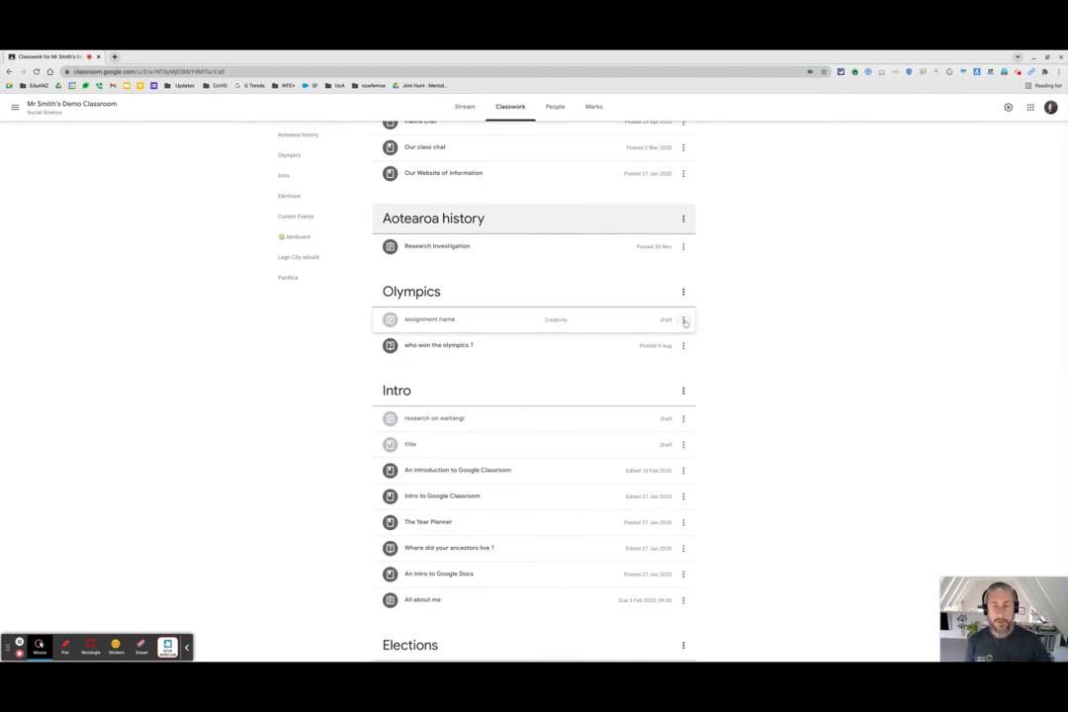
{"action": "left_click", "coordinate": [683, 320]}
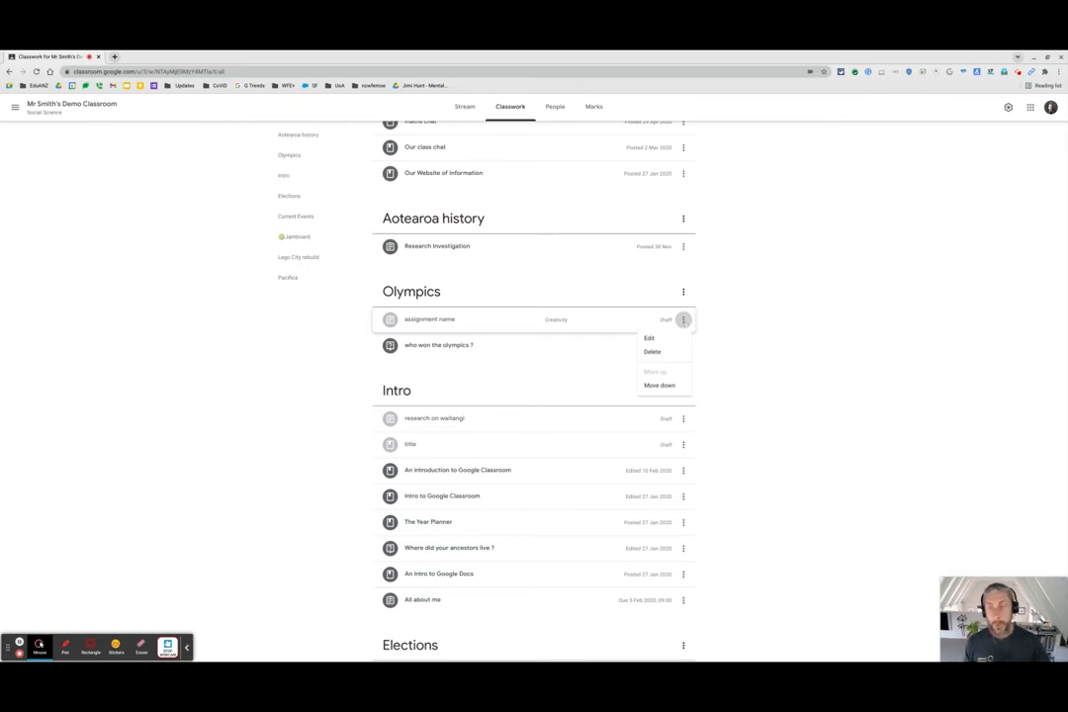
{"action": "left_click", "coordinate": [764, 307]}
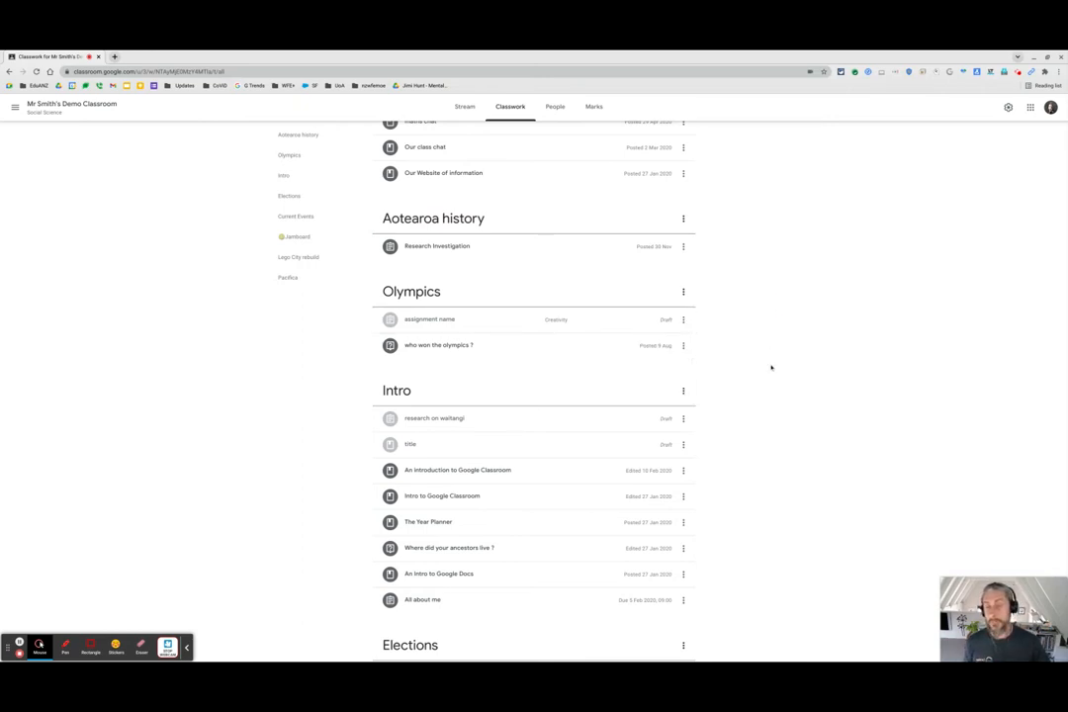
{"action": "scroll", "coordinate": [770, 367], "scroll_direction": "up", "scroll_amount": 1}
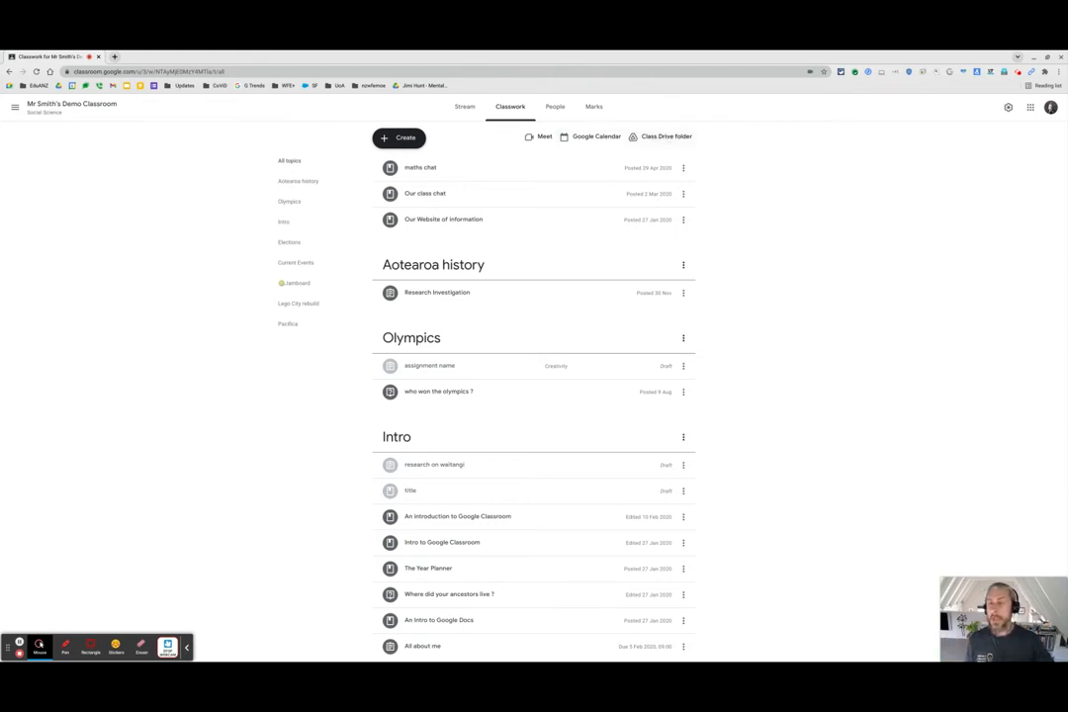
{"action": "left_click", "coordinate": [463, 106]}
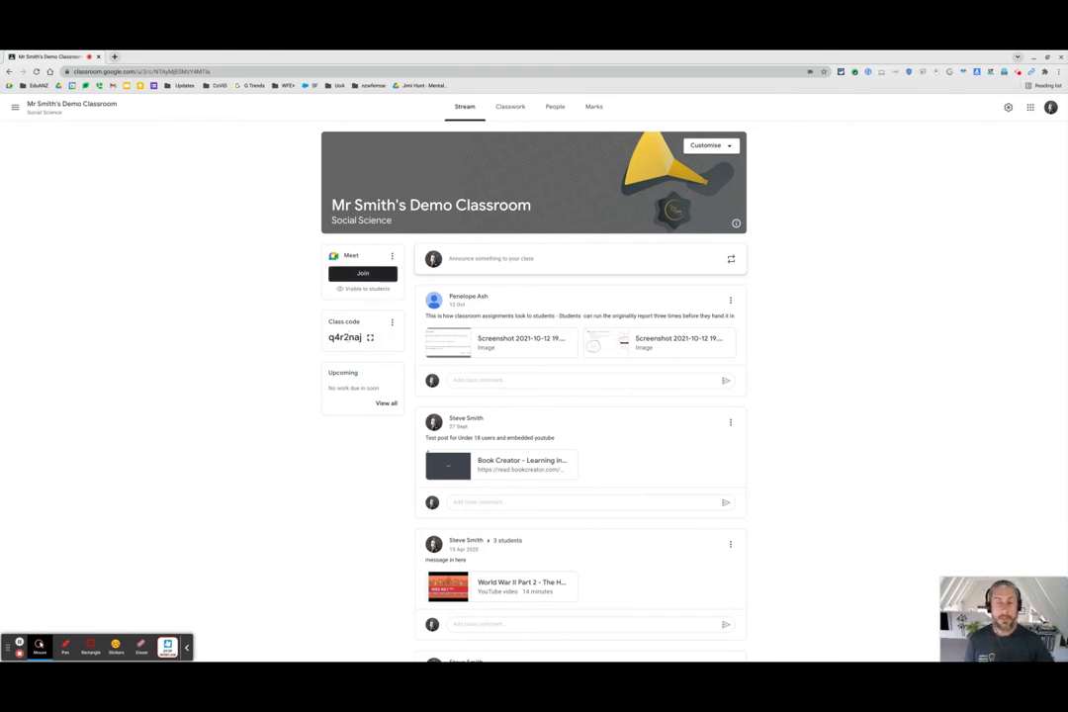
Return to Classwork and start a new assignment
{"action": "left_click", "coordinate": [510, 108]}
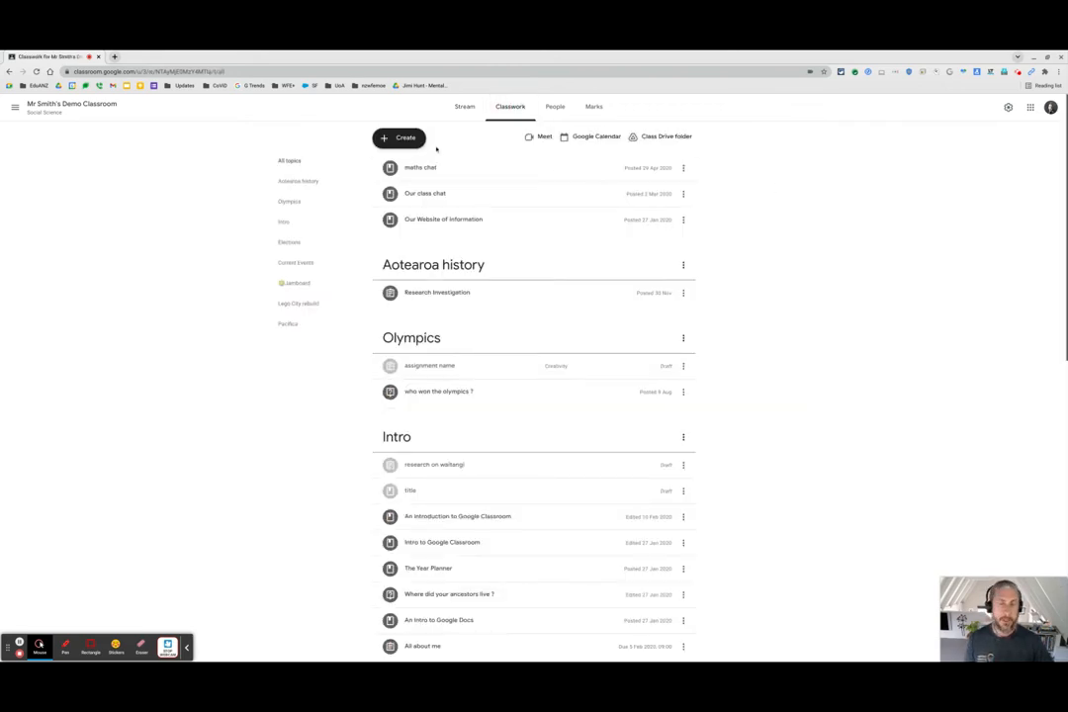
{"action": "left_click", "coordinate": [398, 140]}
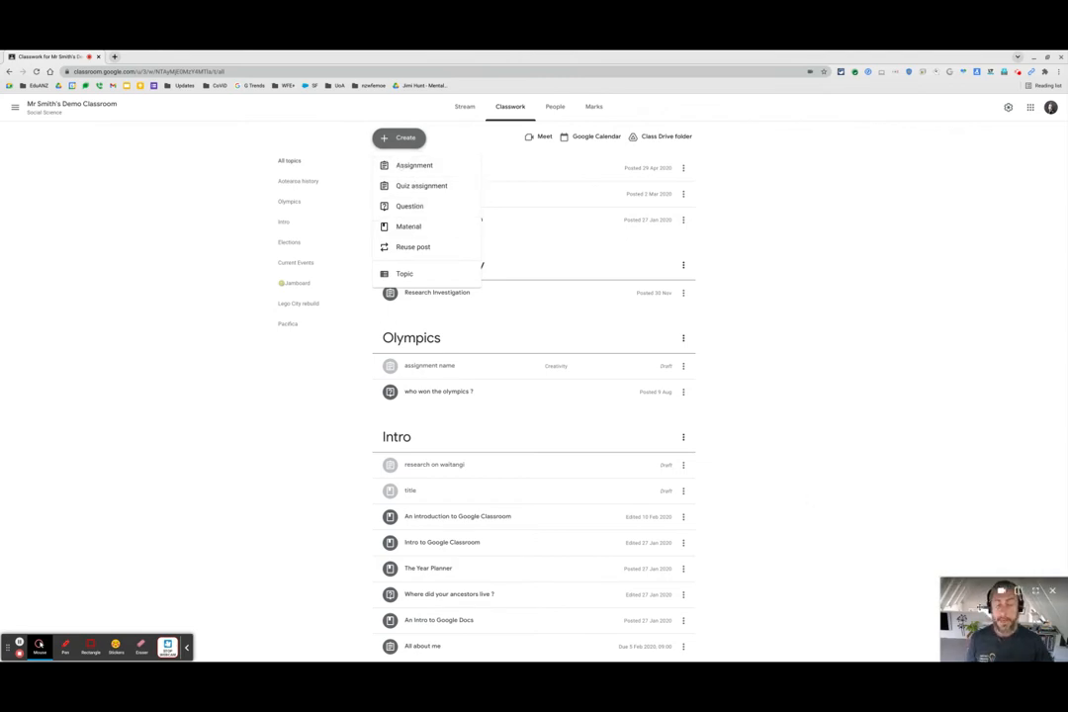
{"action": "left_click_drag", "start_coordinate": [991, 614], "coordinate": [83, 156]}
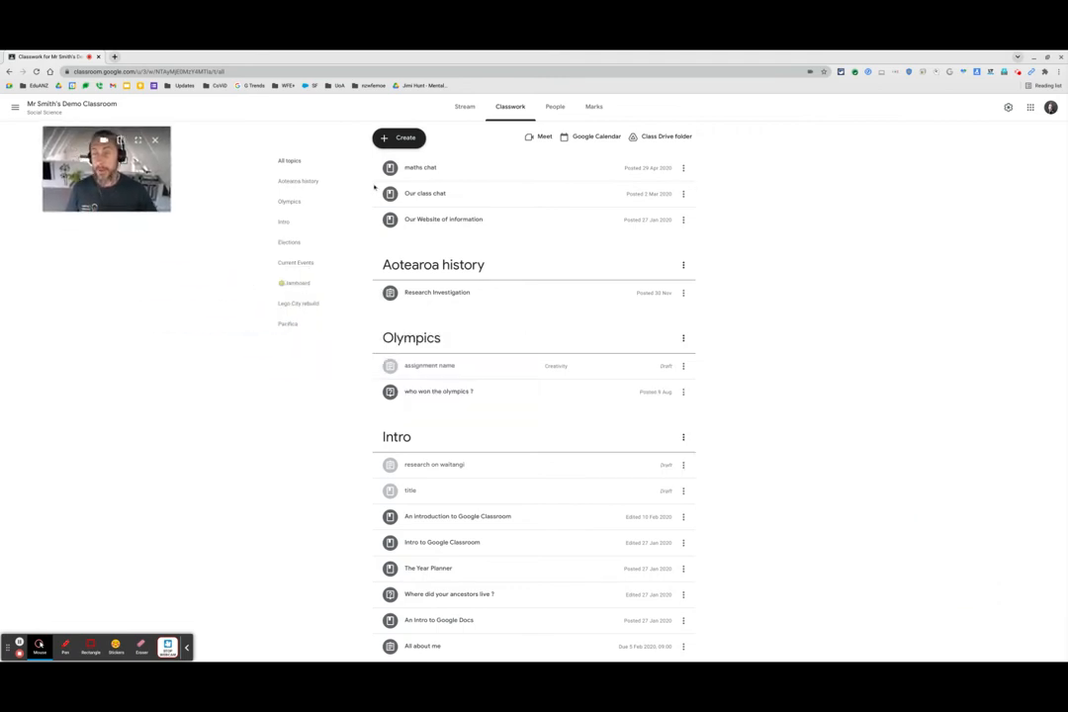
{"action": "left_click", "coordinate": [402, 141]}
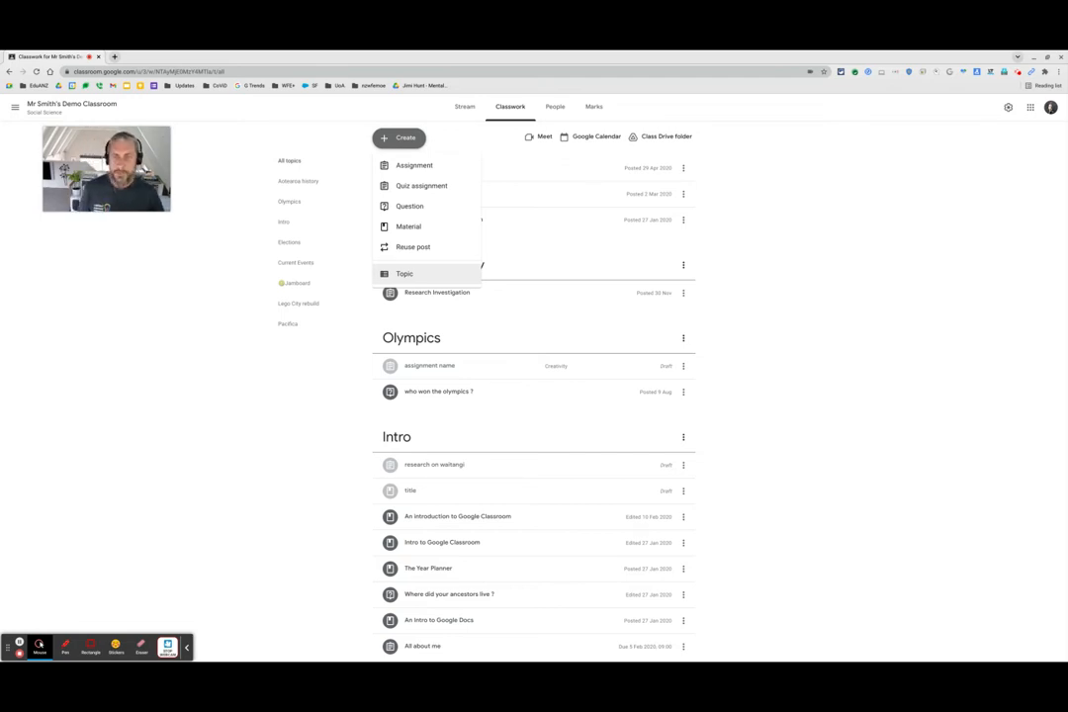
{"action": "left_click", "coordinate": [414, 166]}
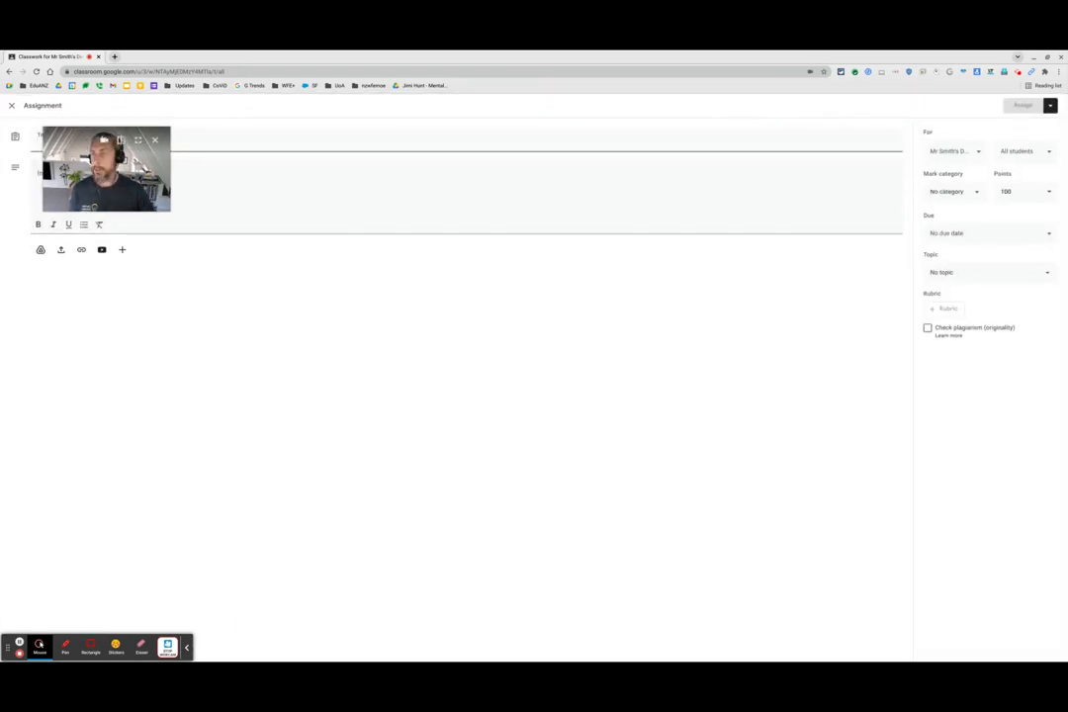
{"action": "left_click_drag", "start_coordinate": [91, 184], "coordinate": [71, 325]}
{"action": "left_click", "coordinate": [76, 204]}
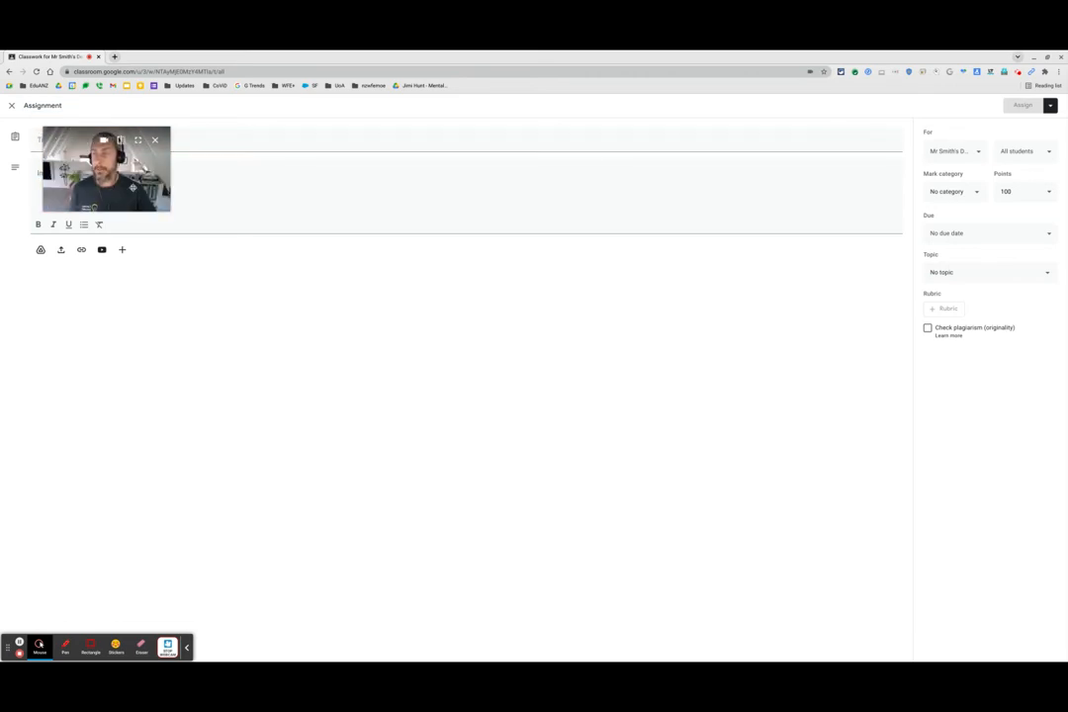
{"action": "left_click_drag", "start_coordinate": [133, 187], "coordinate": [146, 584]}
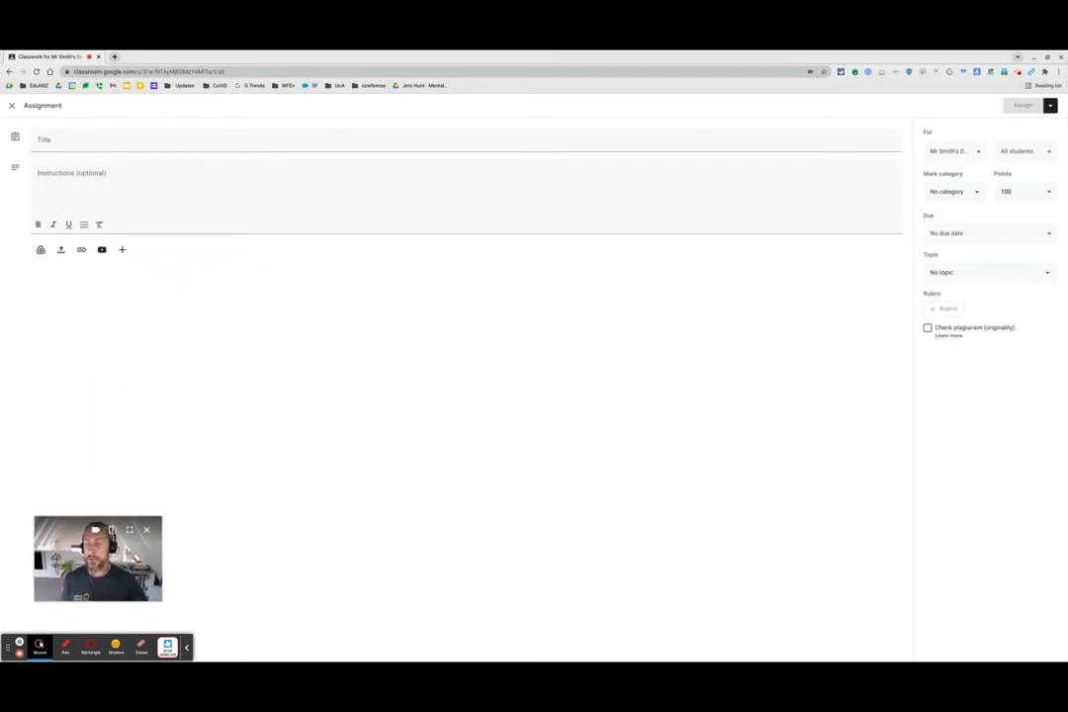
Give the new assignment the title "Research assignment"
{"action": "left_click", "coordinate": [71, 140]}
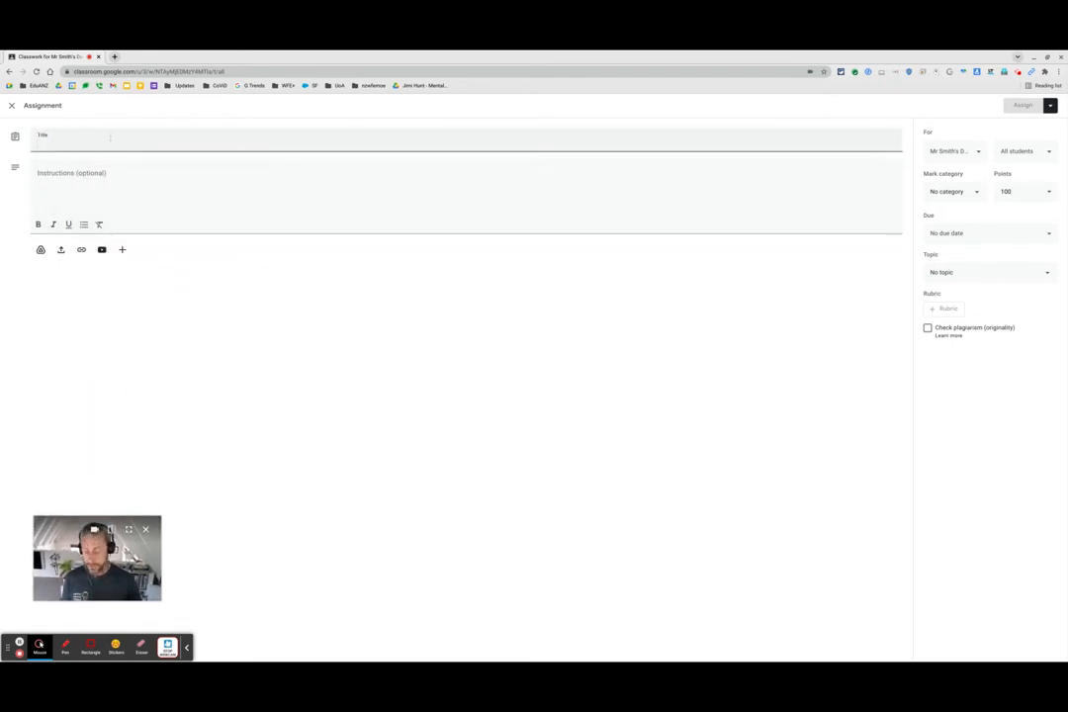
{"action": "type", "text": "Research"}
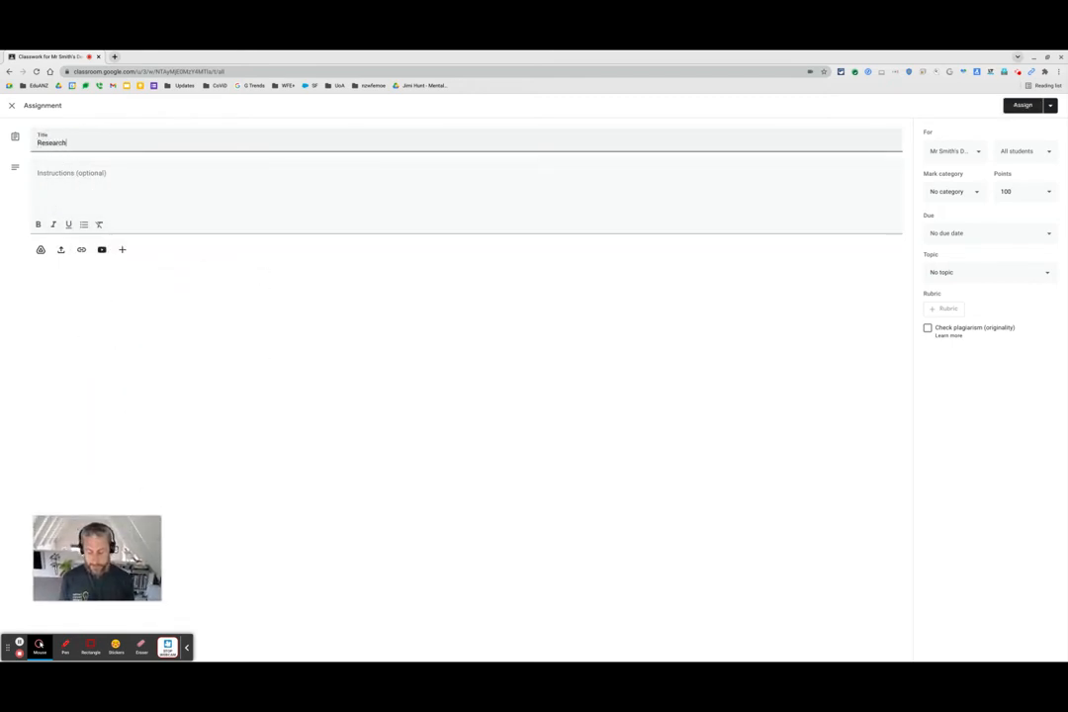
{"action": "type", "text": " assignment"}
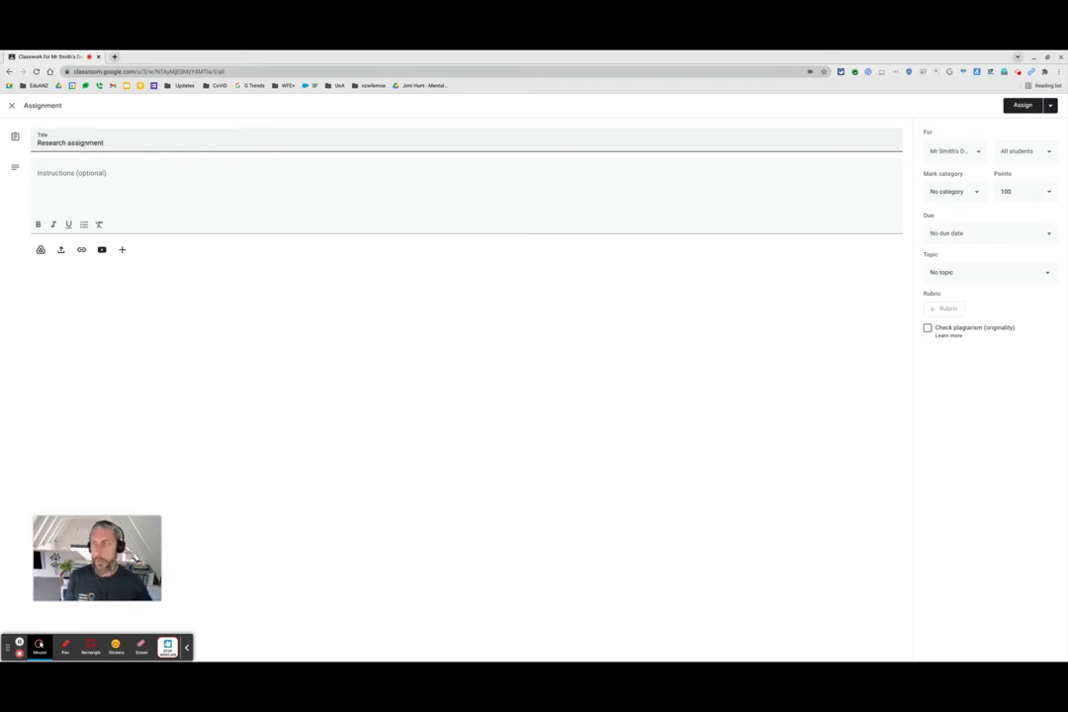
Enter "instructions for completion" as the first line of the assignment's instructions
{"action": "left_click", "coordinate": [108, 172]}
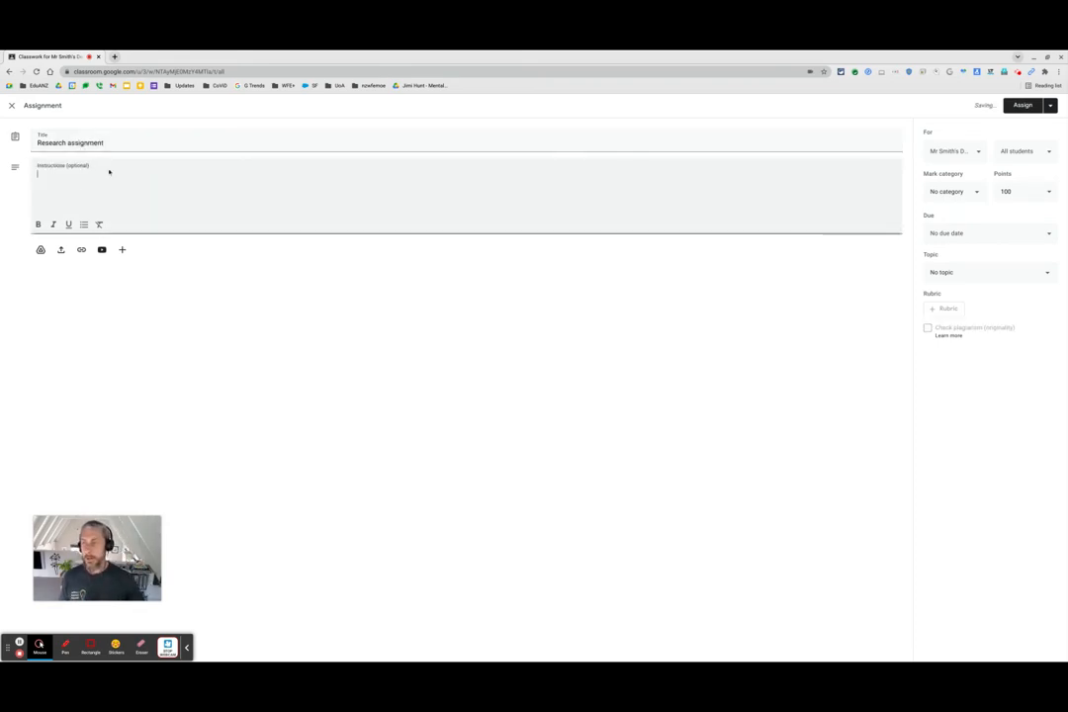
{"action": "type", "text": "ins"}
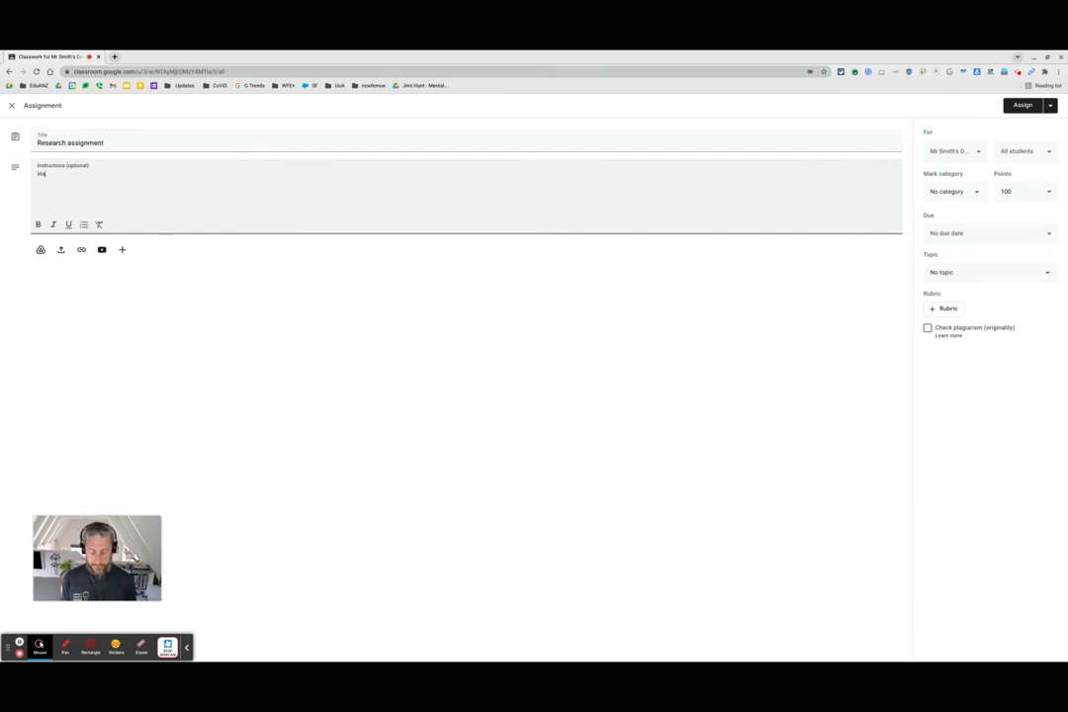
{"action": "type", "text": "tructions for complete"}
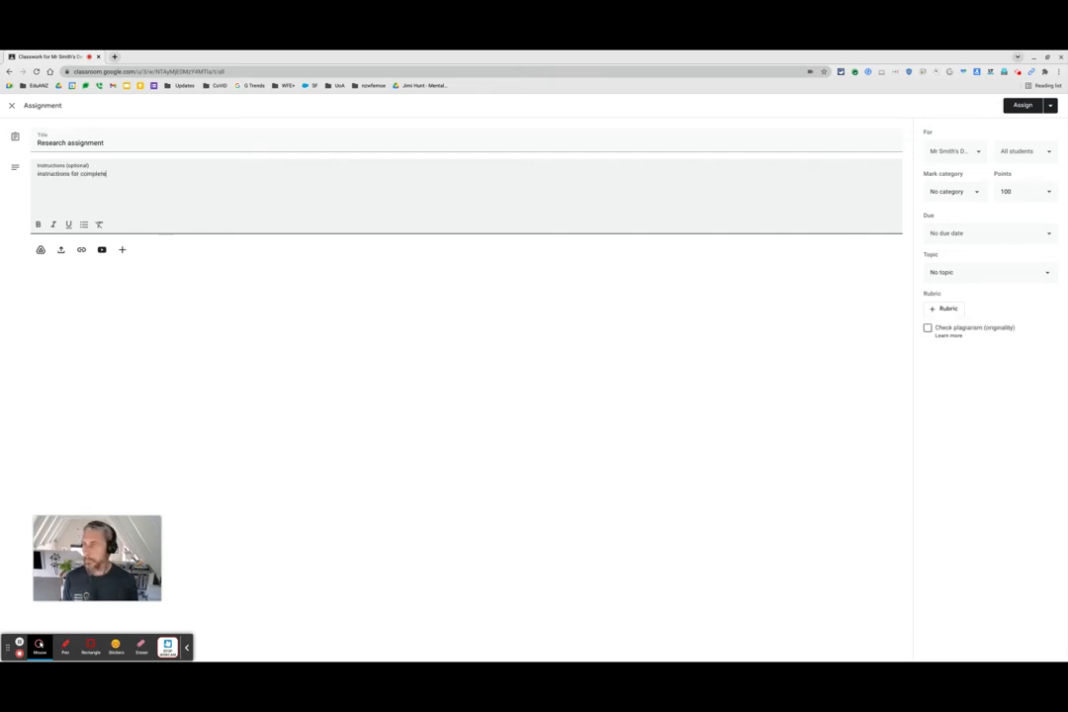
{"action": "key", "text": "BackSpace"}
{"action": "type", "text": "ion"}
{"action": "key", "text": "Return"}
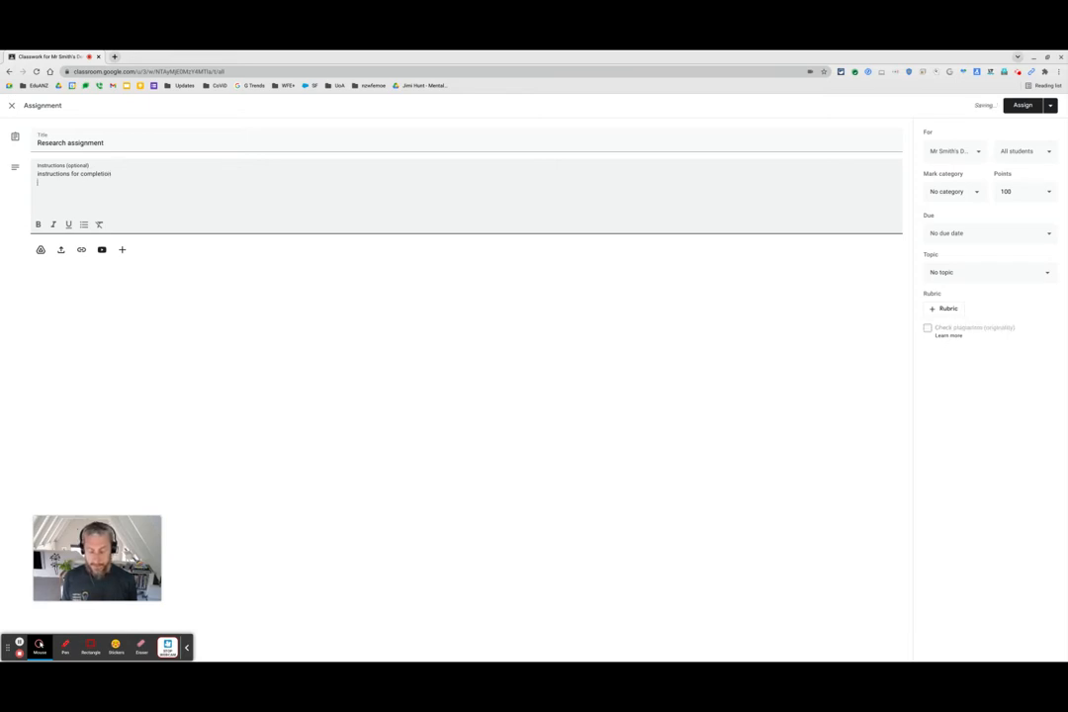
Add a bulleted list below the first instruction line with the items "step one", "step two" and "step three"
{"action": "type", "text": "st"}
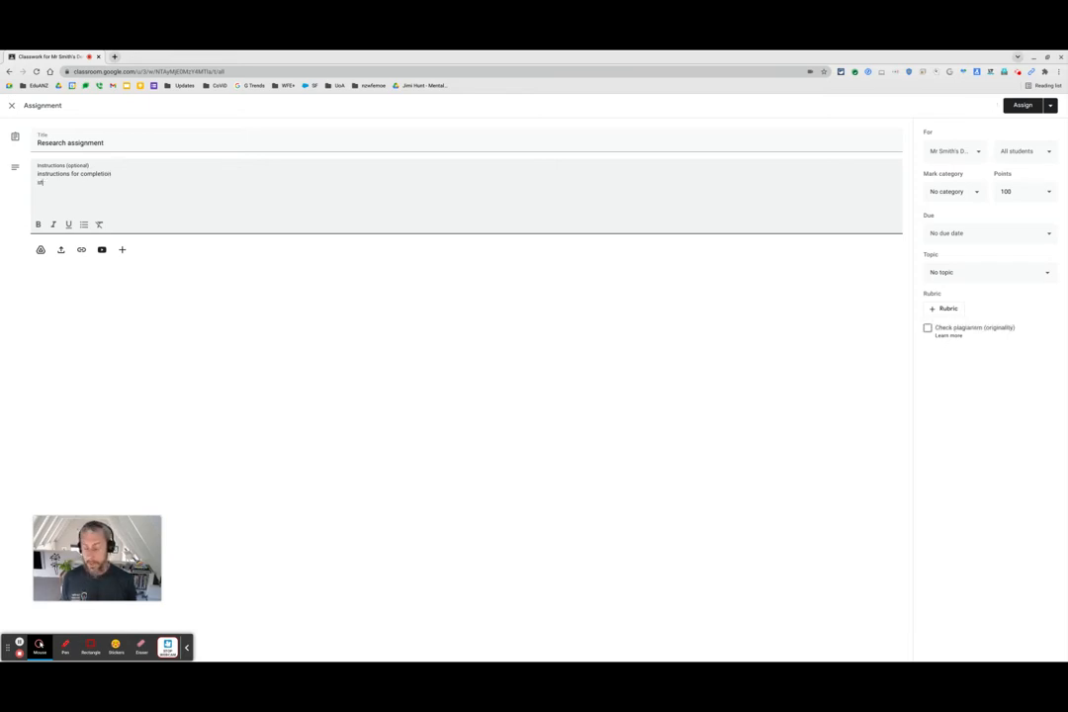
{"action": "type", "text": "ep"}
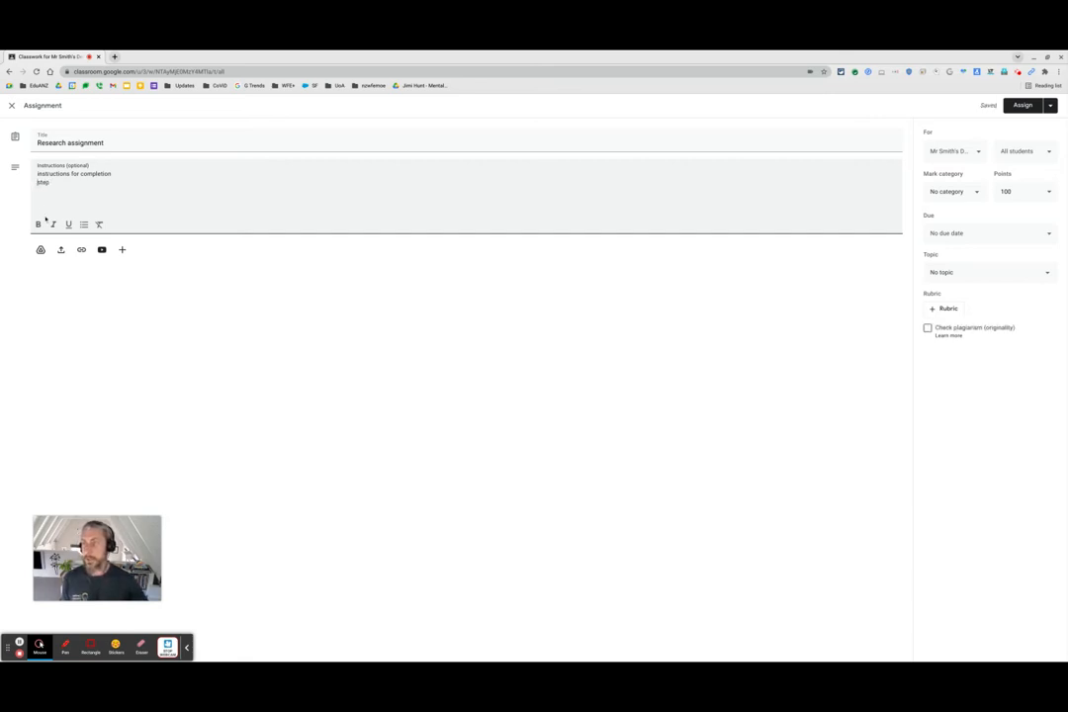
{"action": "left_click", "coordinate": [84, 225]}
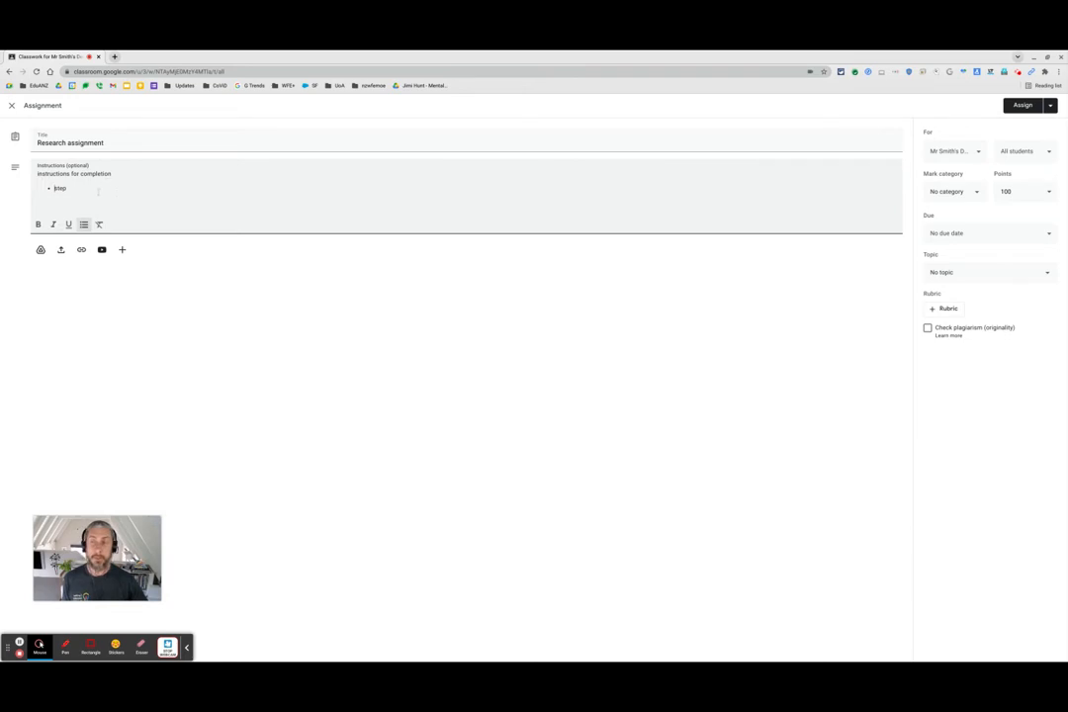
{"action": "left_click", "coordinate": [98, 192]}
{"action": "type", "text": "one"}
{"action": "key", "text": "Return"}
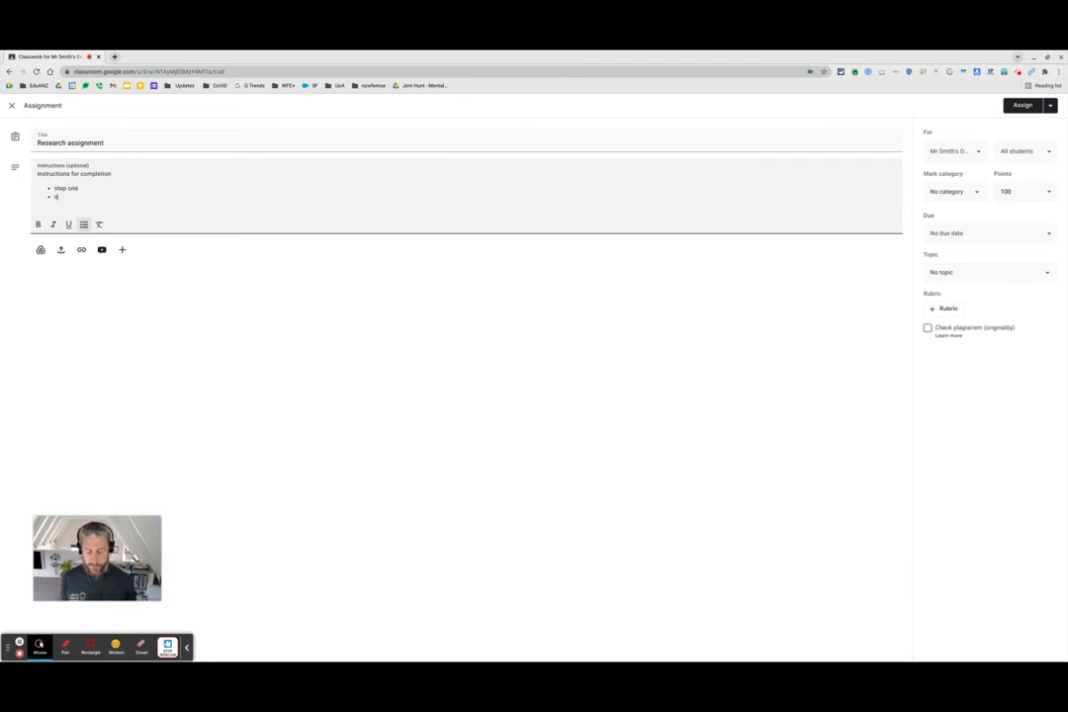
{"action": "type", "text": "step two"}
{"action": "key", "text": "Return"}
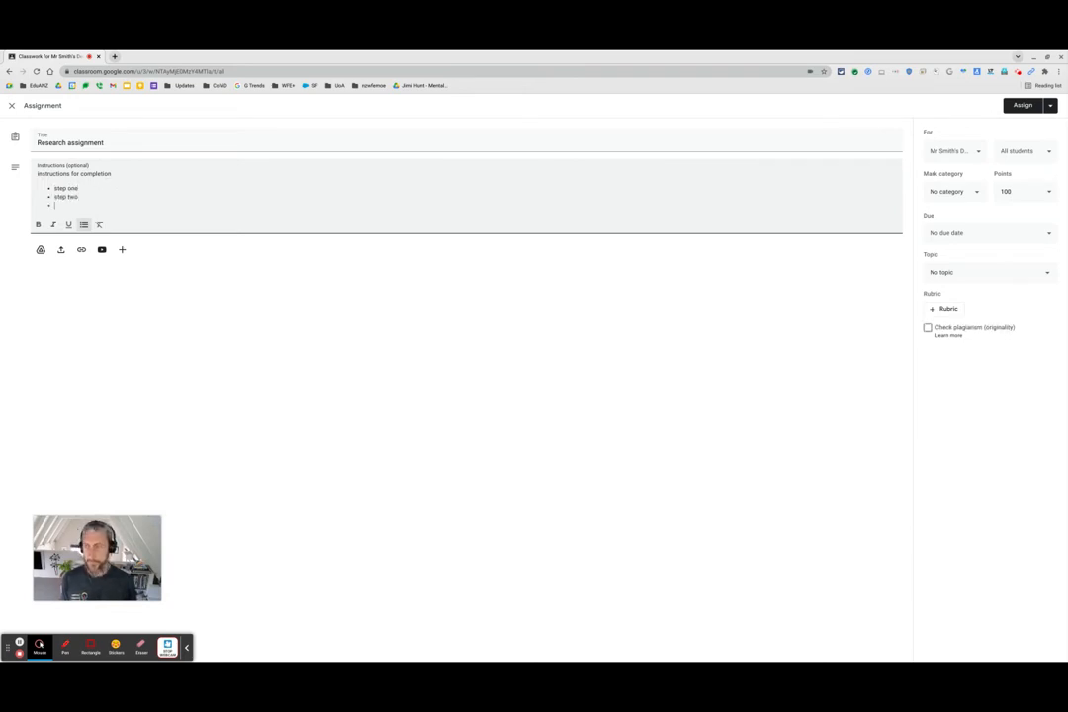
{"action": "type", "text": "step"}
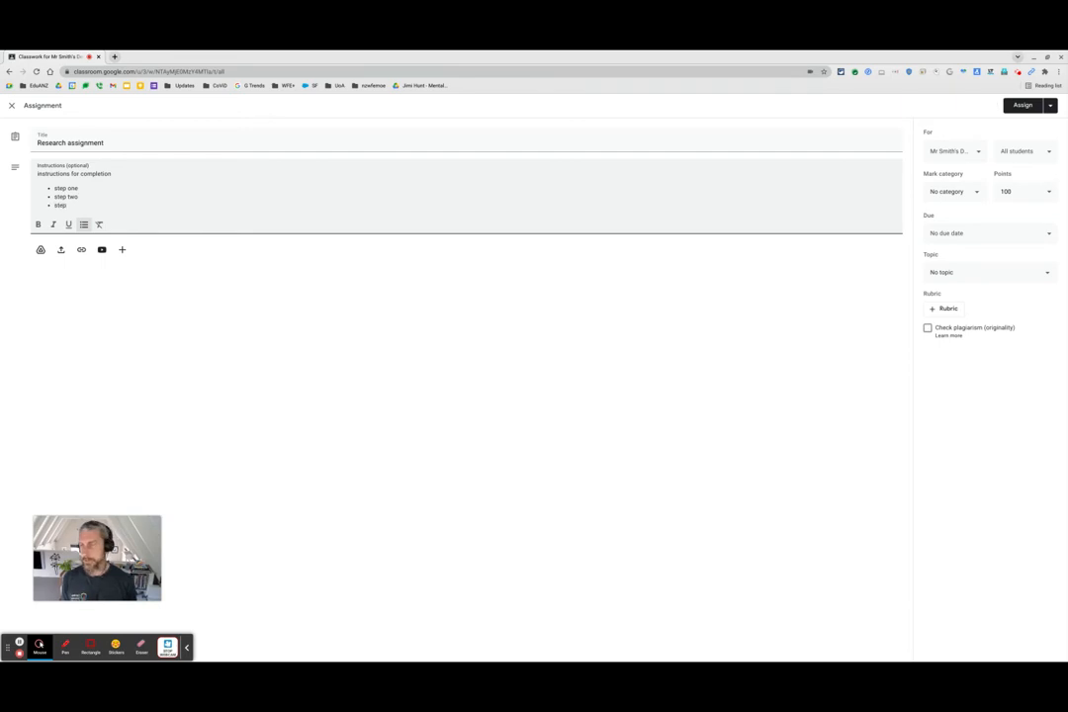
{"action": "type", "text": "three"}
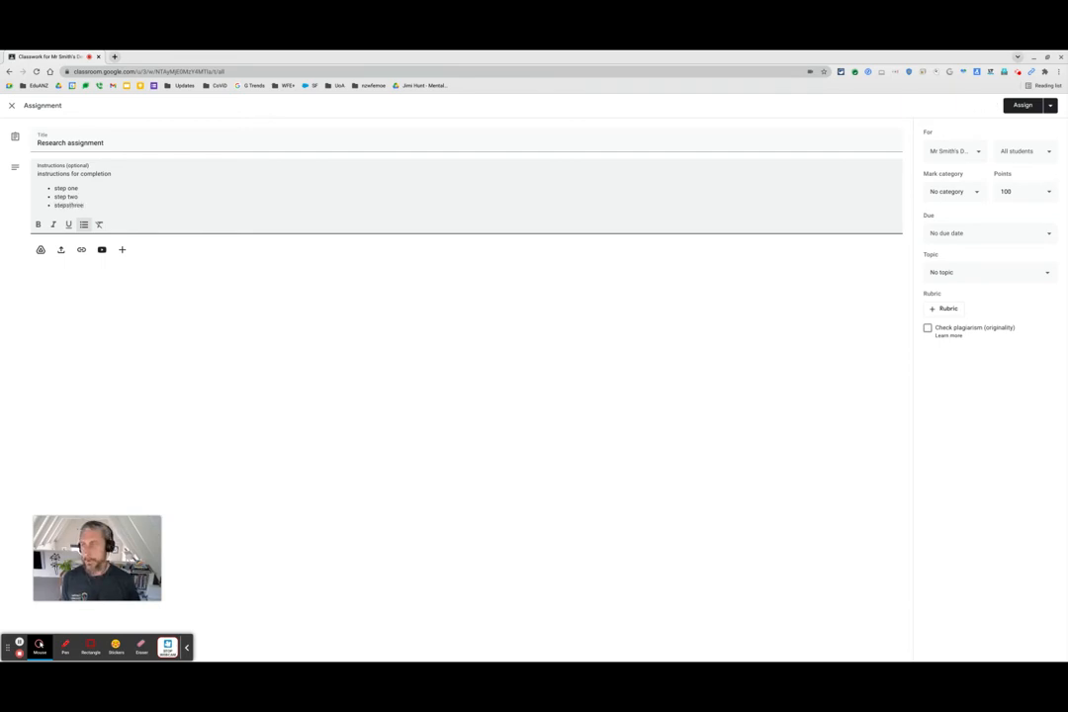
{"action": "left_click", "coordinate": [70, 204]}
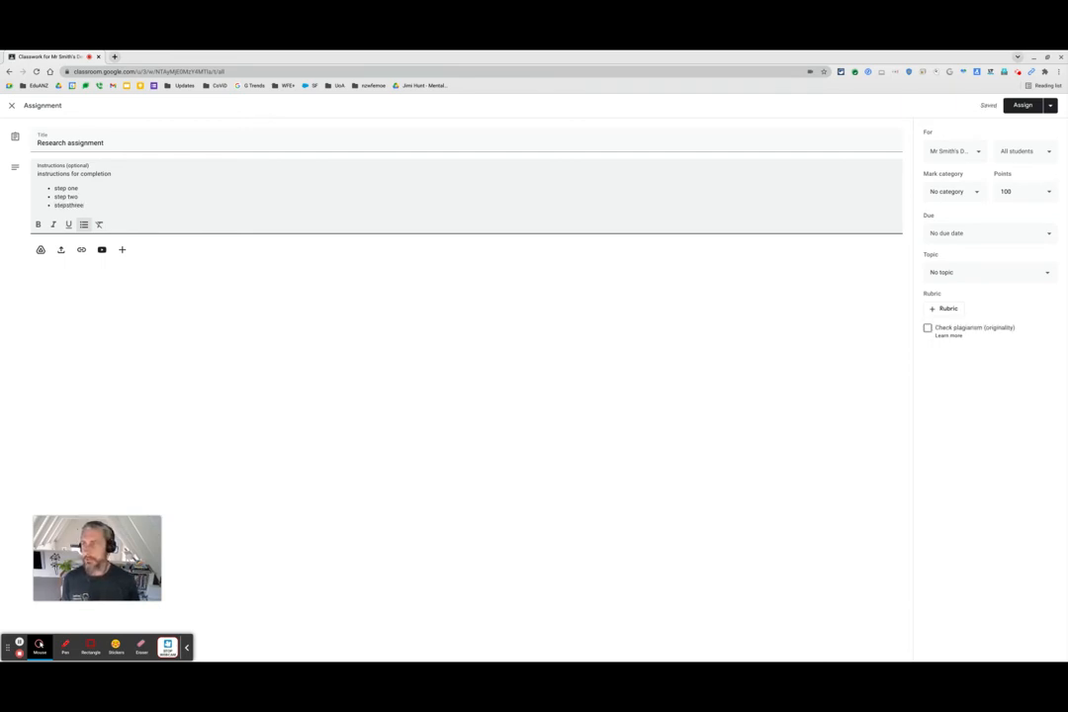
{"action": "type", "text": "s"}
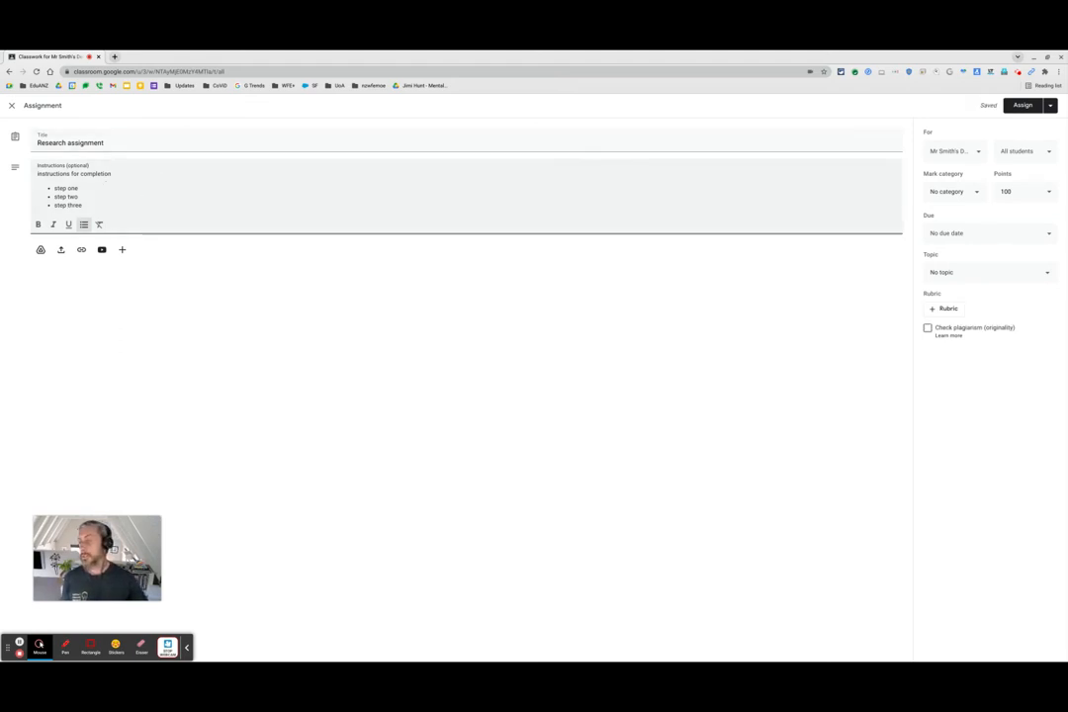
Make the word "completion" bold and the word "instructions" italic in the first instruction line
{"action": "double_click", "coordinate": [95, 173]}
{"action": "left_click", "coordinate": [37, 224]}
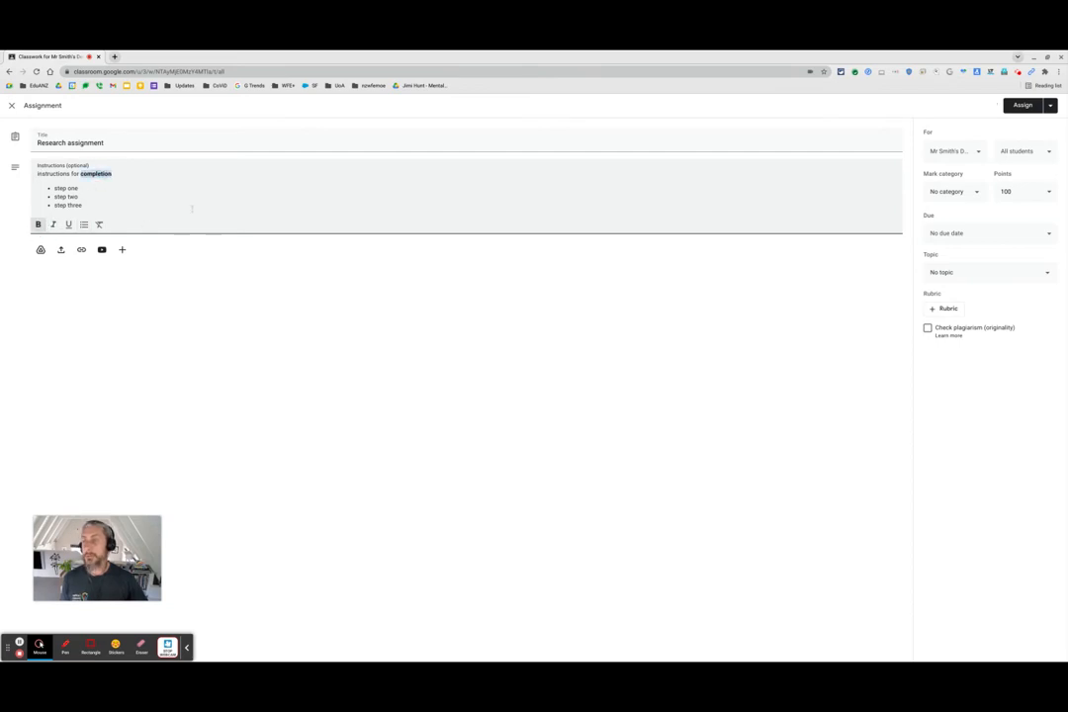
{"action": "double_click", "coordinate": [50, 173]}
{"action": "left_click", "coordinate": [52, 224]}
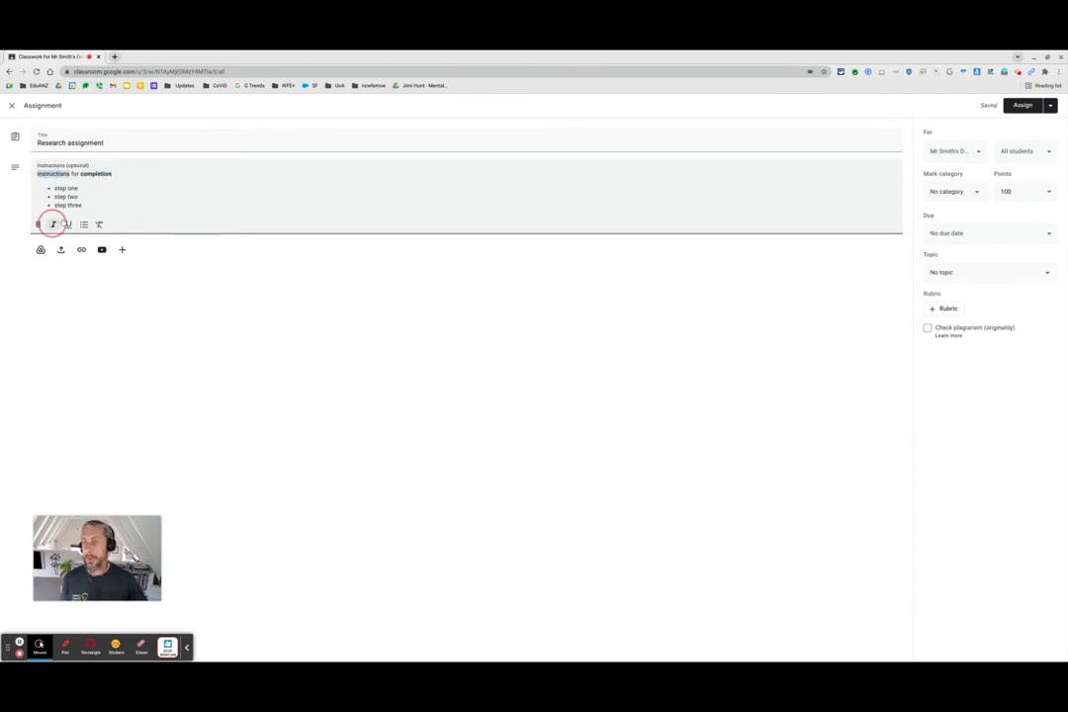
{"action": "left_click", "coordinate": [184, 205]}
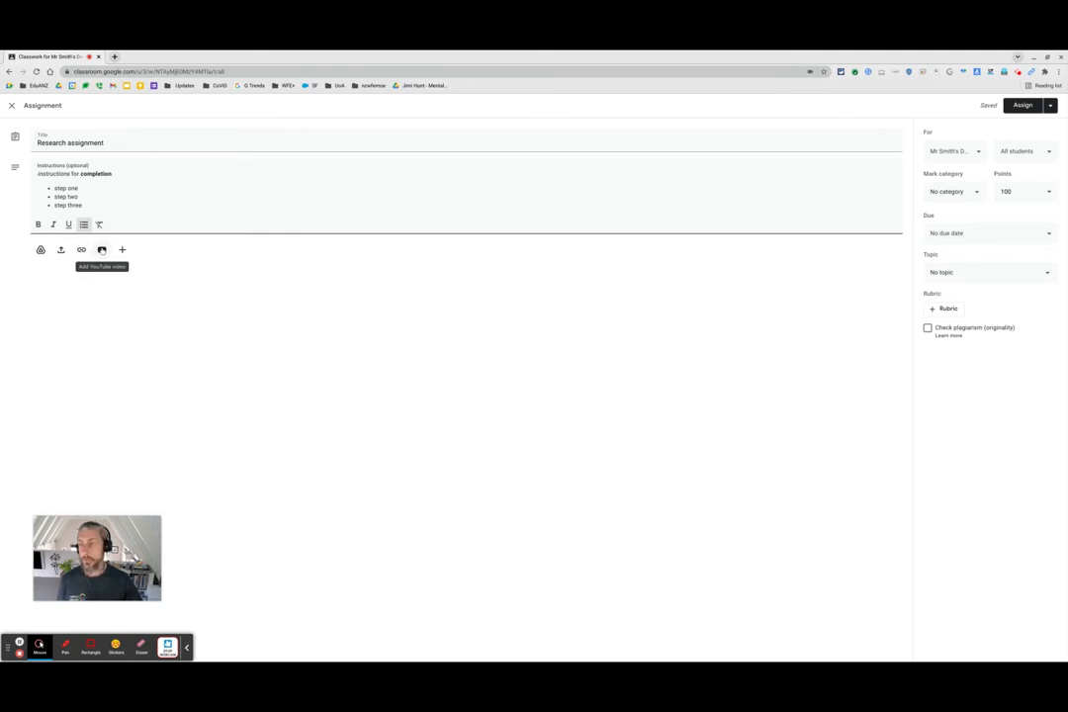
Search YouTube for "kuokka" and attach the video "Quokka The Happiest Animal in the World" to the assignment
{"action": "left_click", "coordinate": [102, 250]}
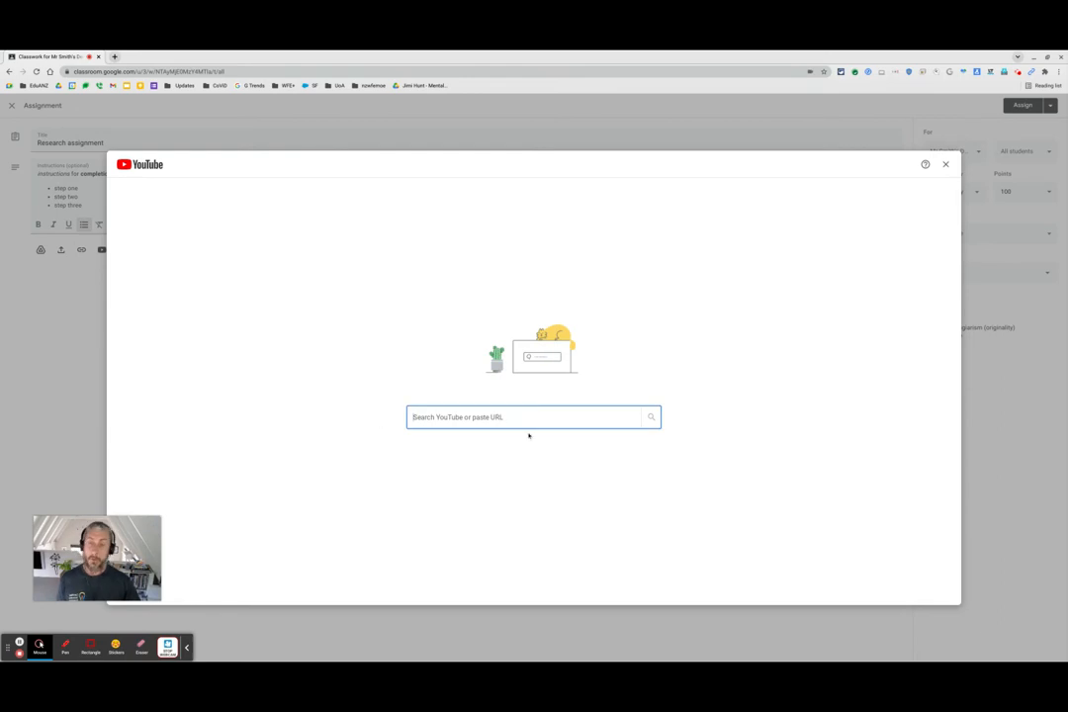
{"action": "left_click", "coordinate": [524, 416]}
{"action": "type", "text": "k"}
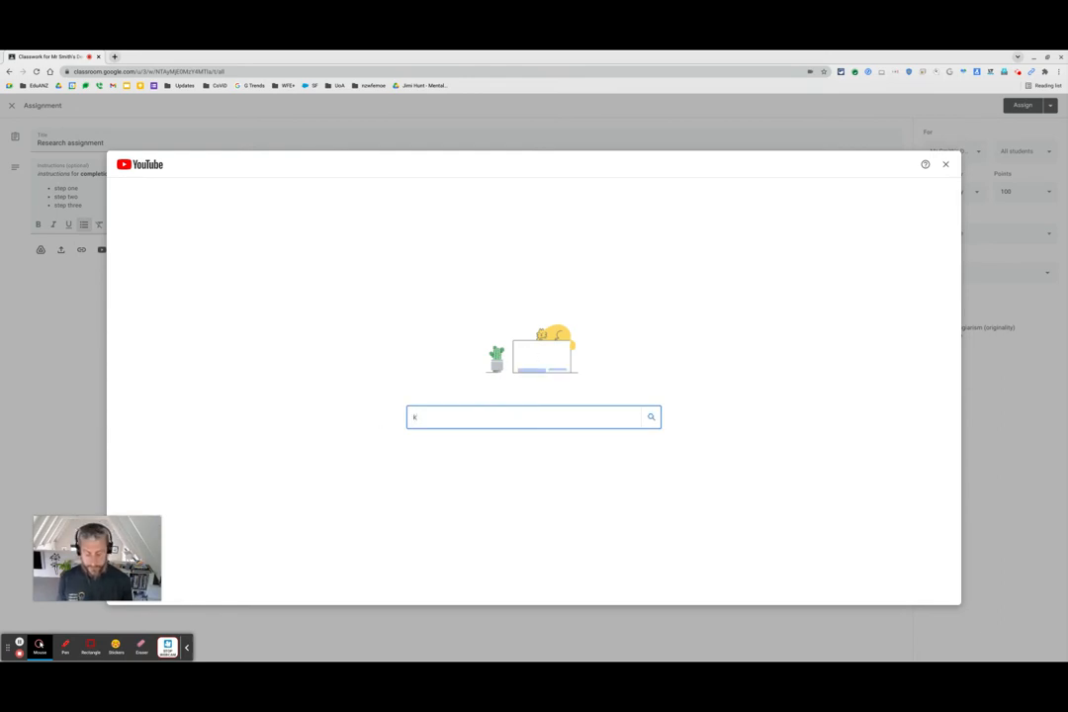
{"action": "type", "text": "w"}
{"action": "key", "text": "BackSpace"}
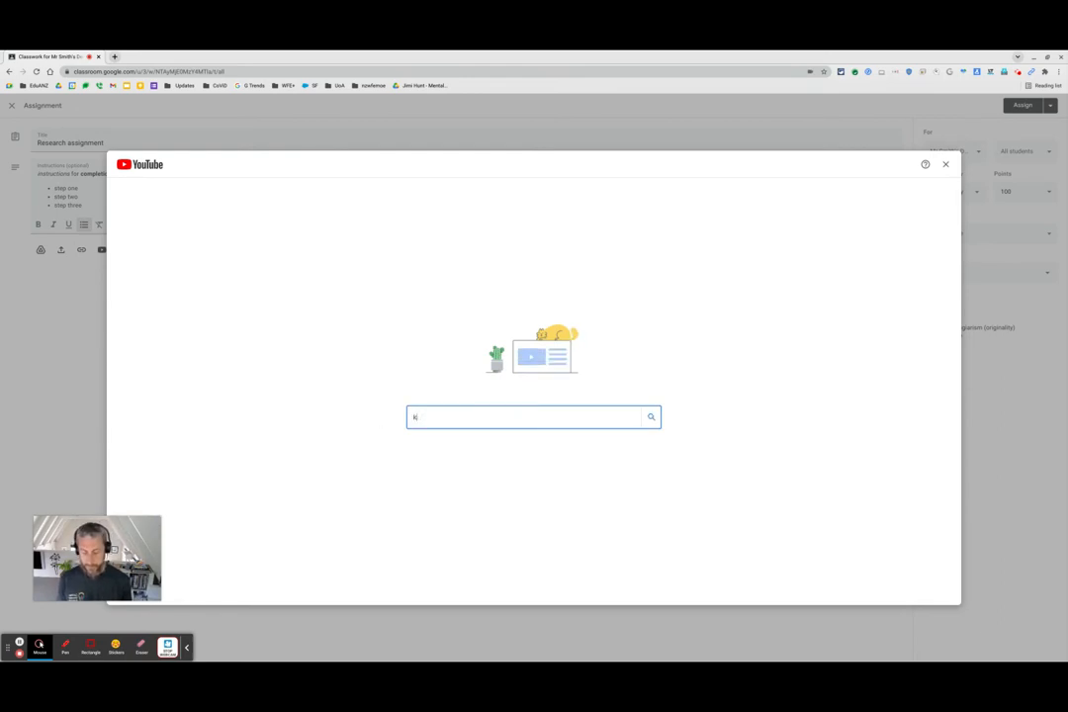
{"action": "type", "text": "uokka"}
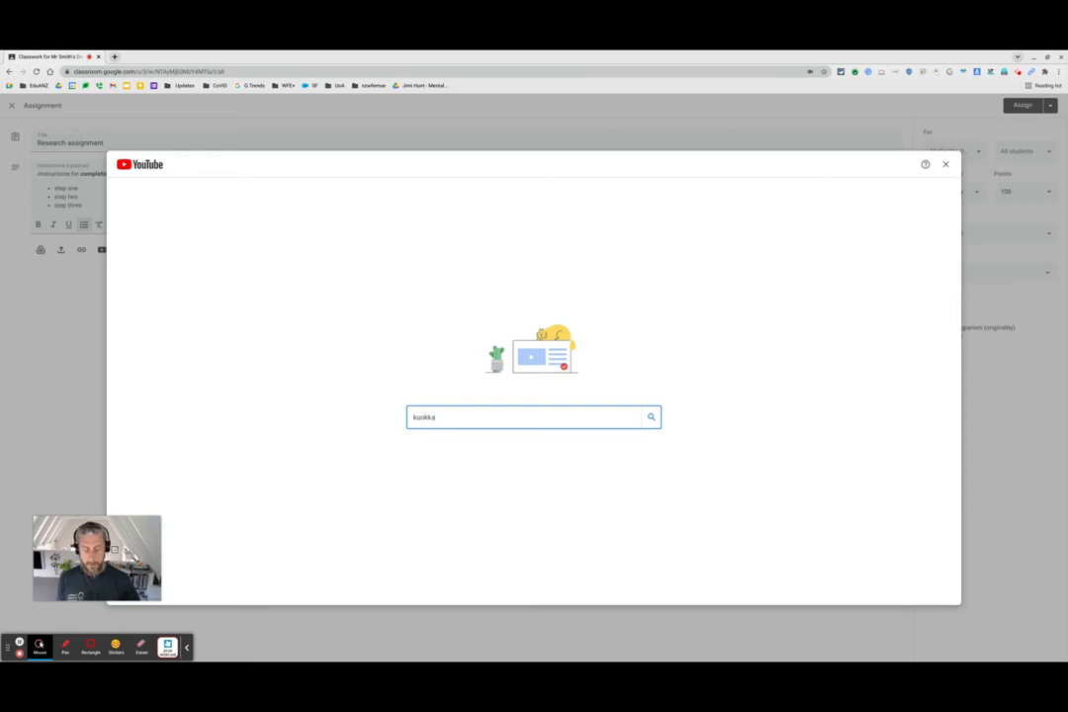
{"action": "key", "text": "Return"}
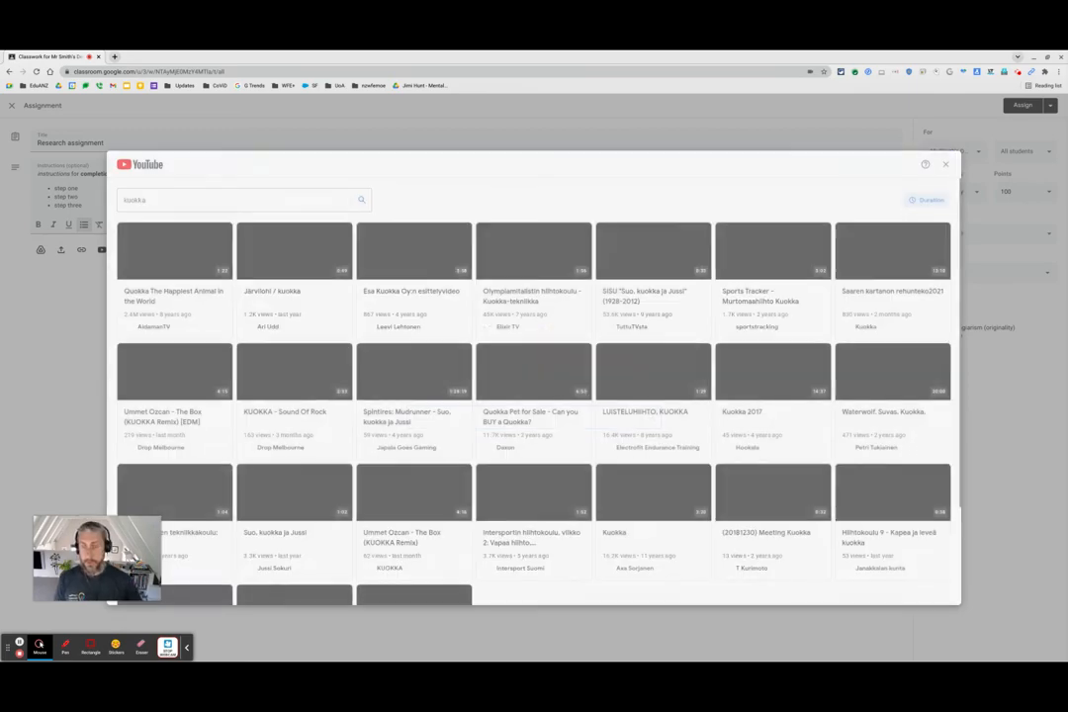
{"action": "left_click", "coordinate": [223, 269]}
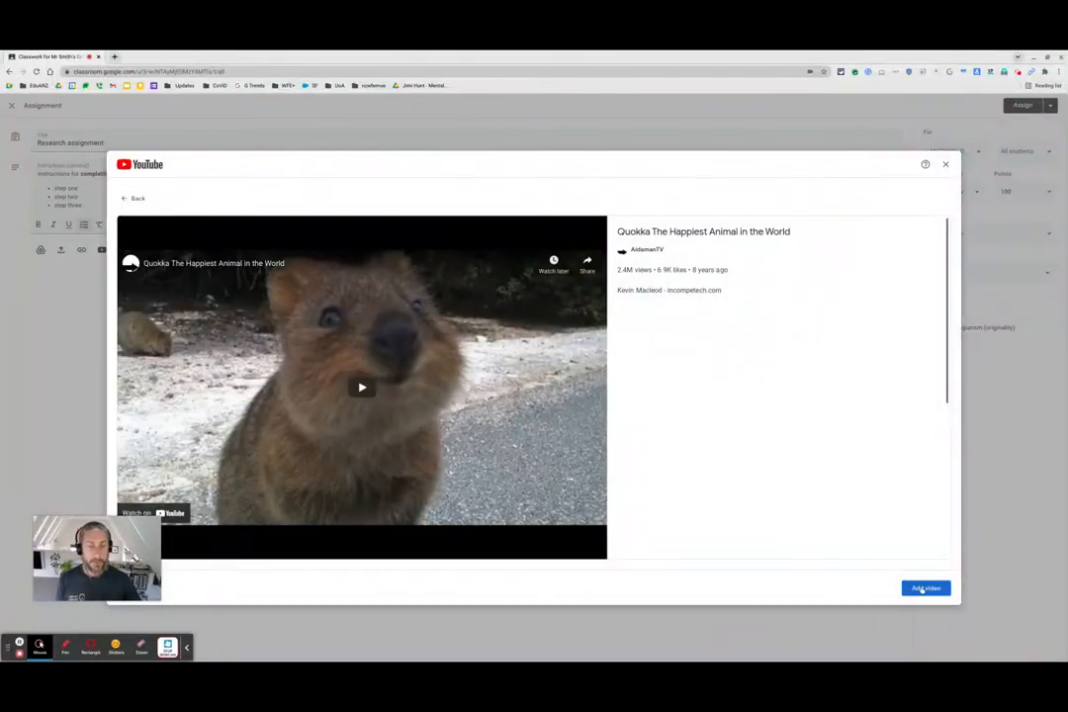
{"action": "left_click", "coordinate": [923, 587]}
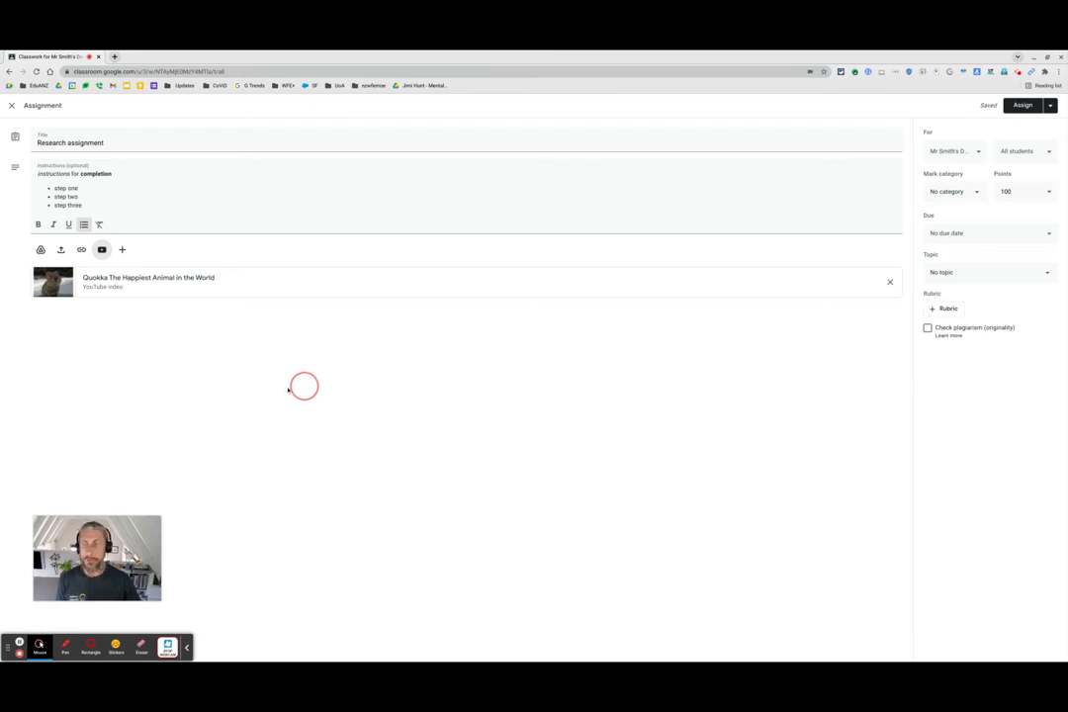
Attach the recent Google Drive file "[Template] YEAR 10 SOCIAL STUDIES dead person inquiry INTRANET.doc" and make a copy of it for each student
{"action": "left_click", "coordinate": [41, 249]}
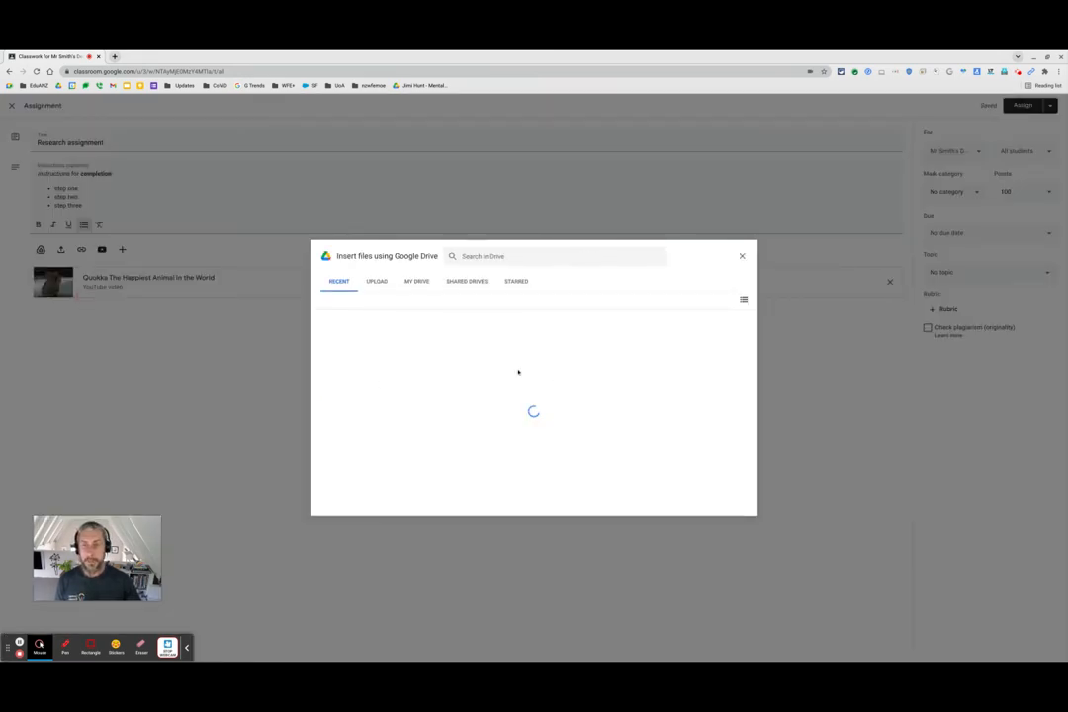
{"action": "left_click", "coordinate": [415, 283]}
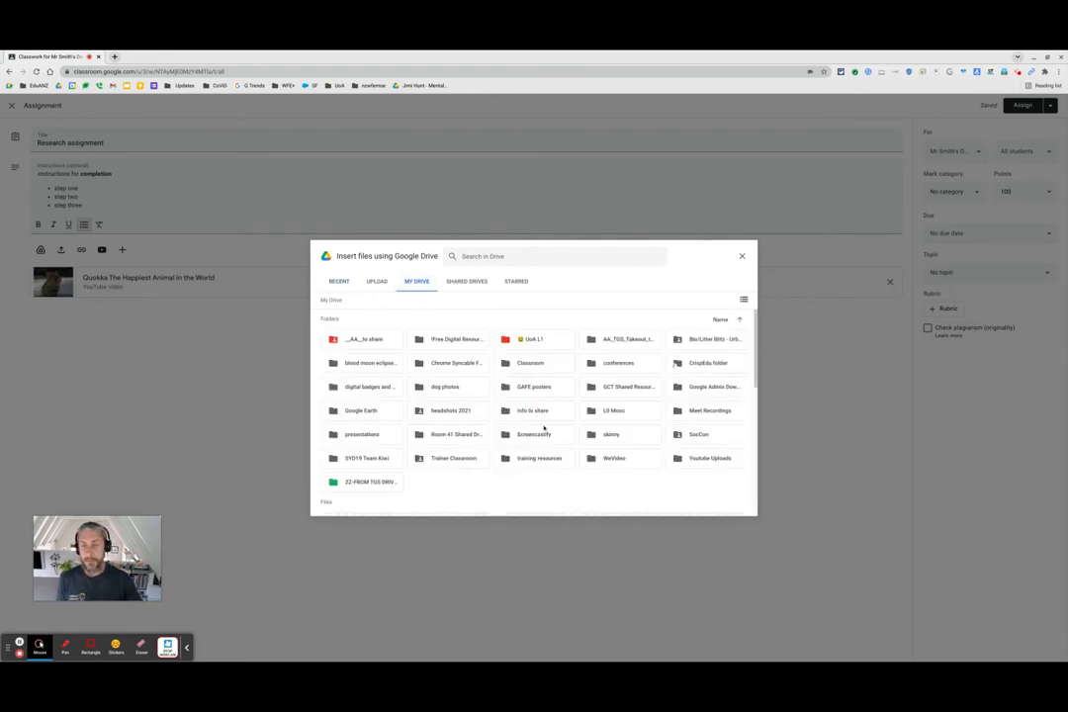
{"action": "scroll", "coordinate": [555, 418], "scroll_direction": "down", "scroll_amount": 3}
{"action": "scroll", "coordinate": [504, 400], "scroll_direction": "up", "scroll_amount": 5}
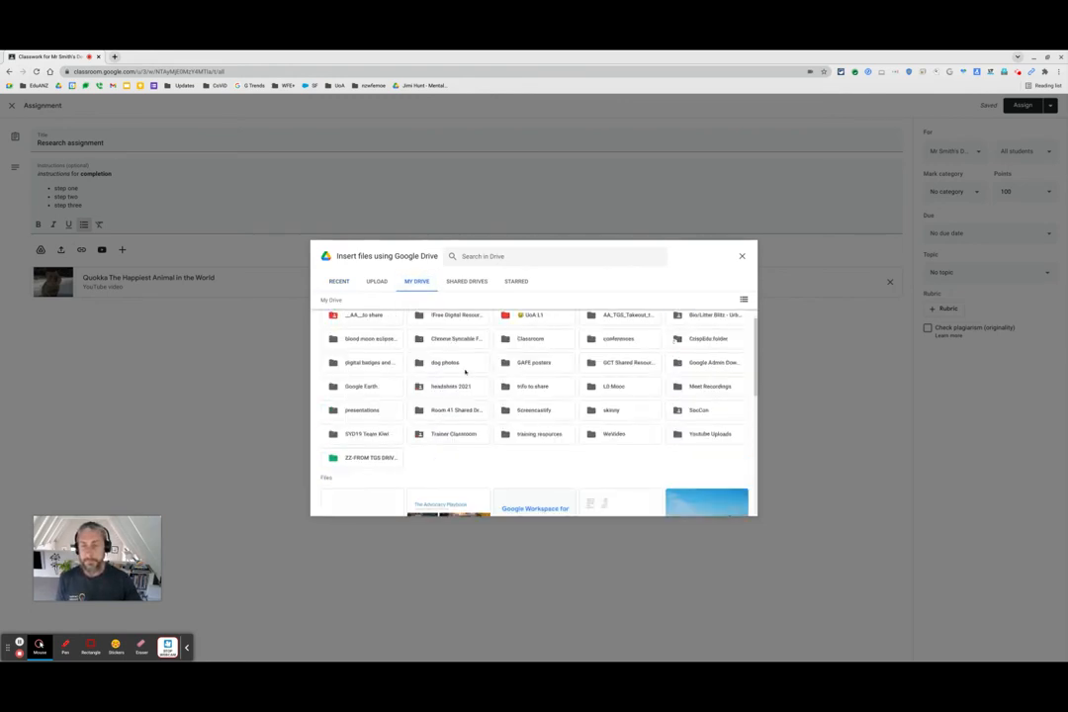
{"action": "left_click", "coordinate": [339, 281]}
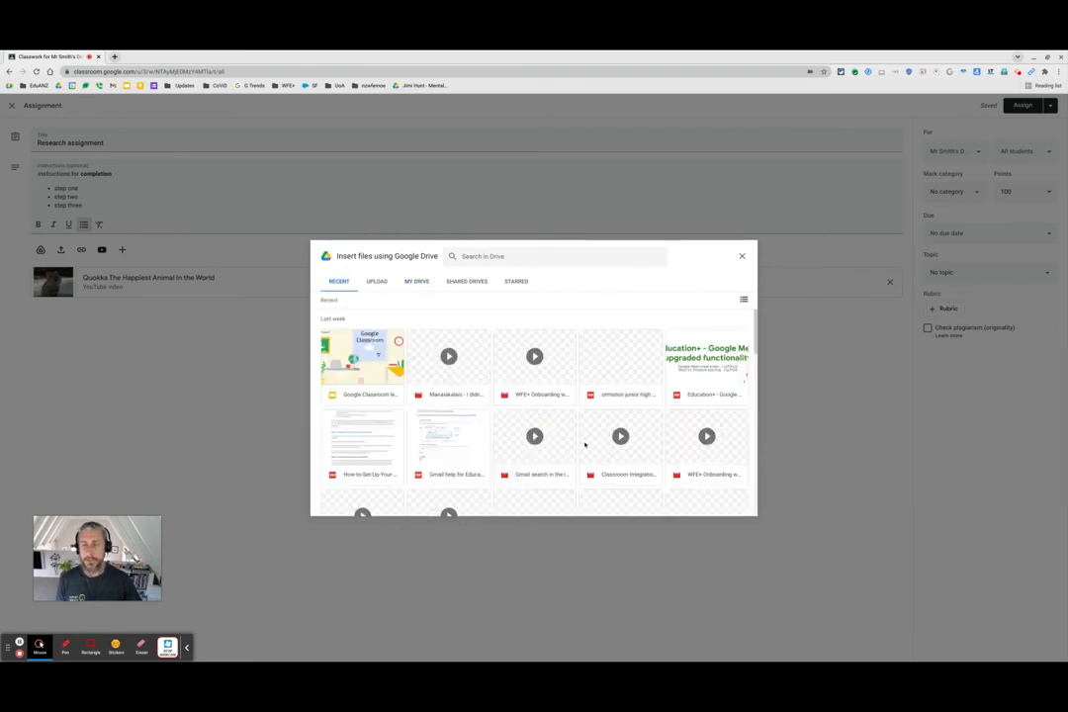
{"action": "scroll", "coordinate": [578, 439], "scroll_direction": "down", "scroll_amount": 5}
{"action": "scroll", "coordinate": [573, 432], "scroll_direction": "down", "scroll_amount": 3}
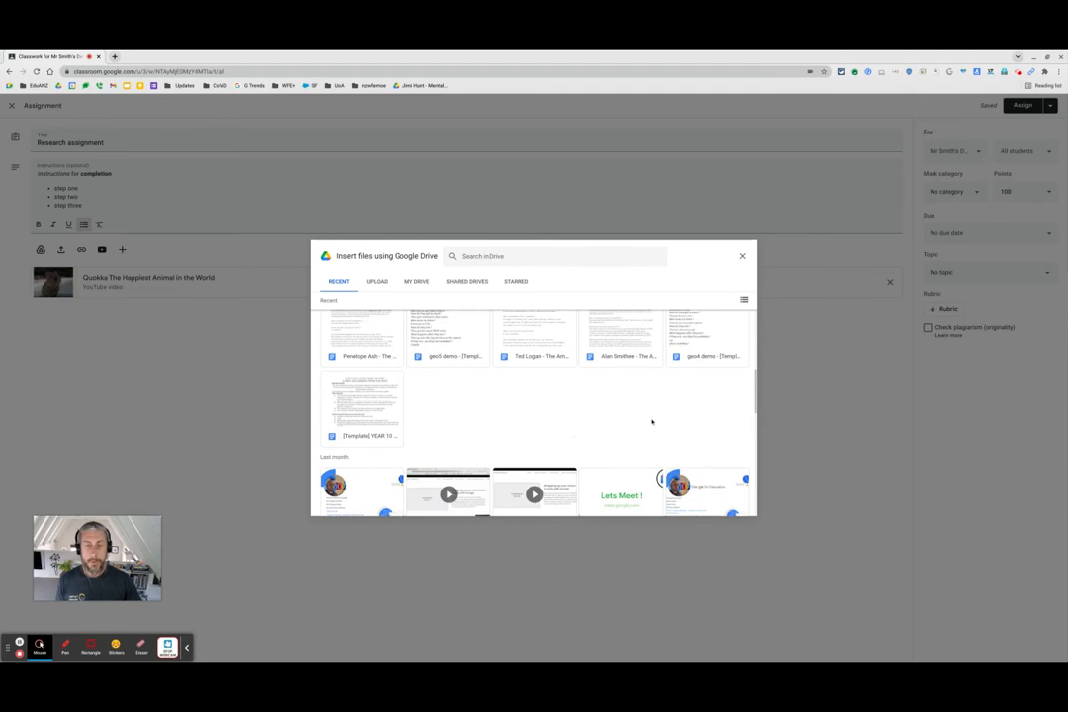
{"action": "scroll", "coordinate": [569, 428], "scroll_direction": "down", "scroll_amount": 1}
{"action": "double_click", "coordinate": [367, 346]}
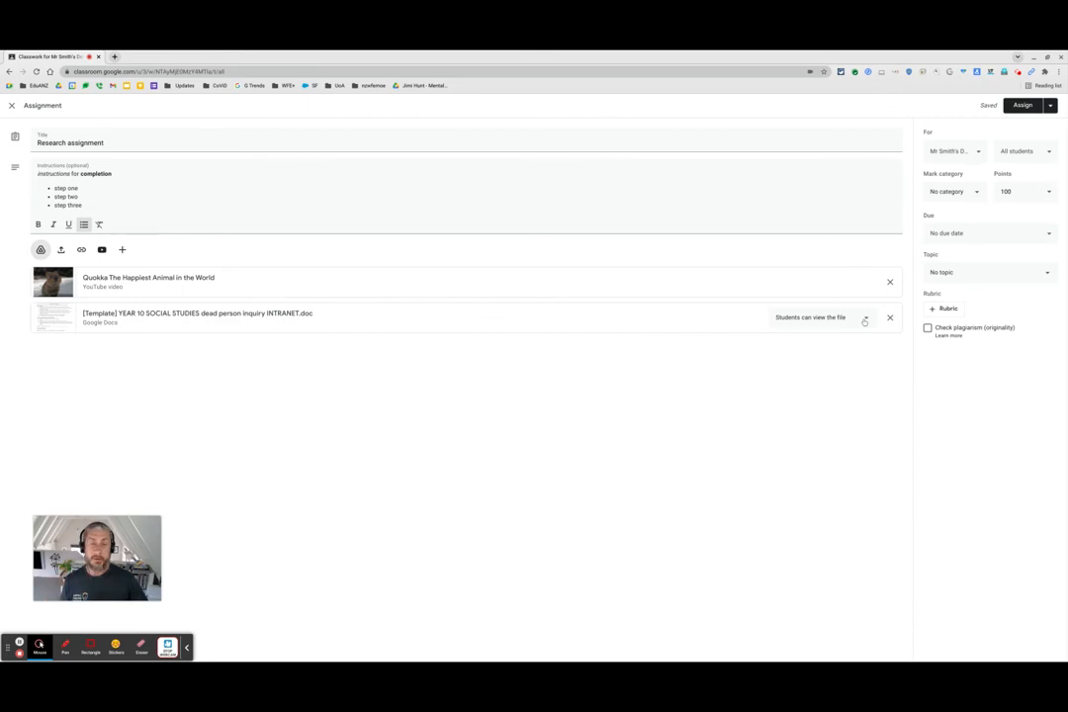
{"action": "left_click", "coordinate": [863, 319]}
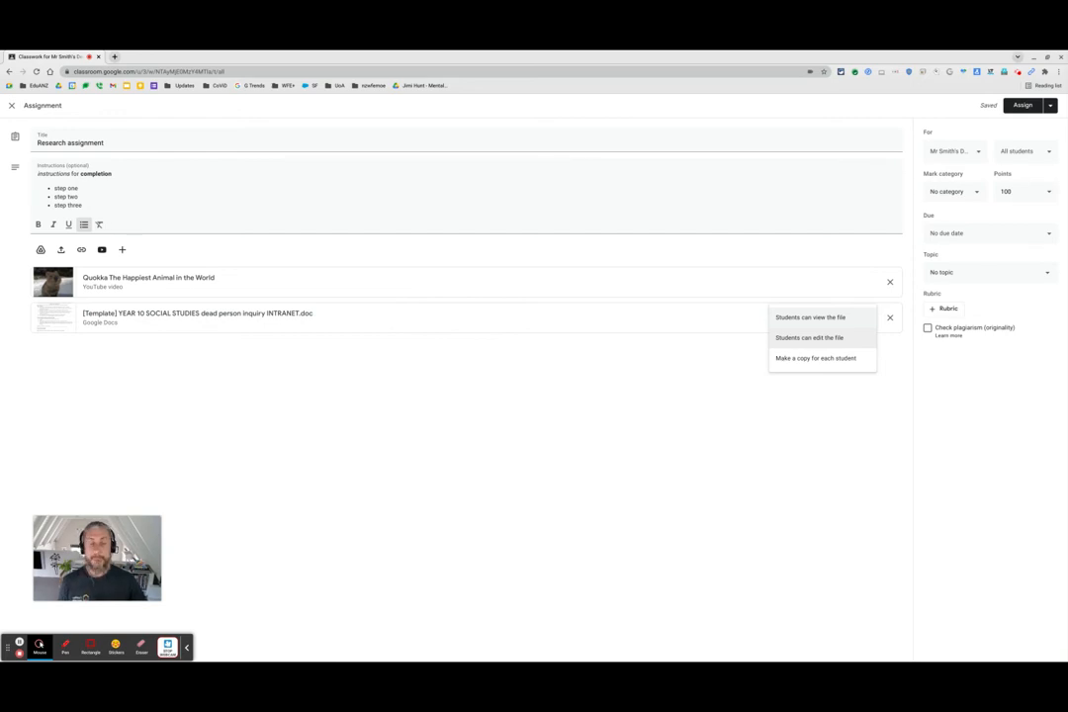
{"action": "left_click", "coordinate": [814, 358]}
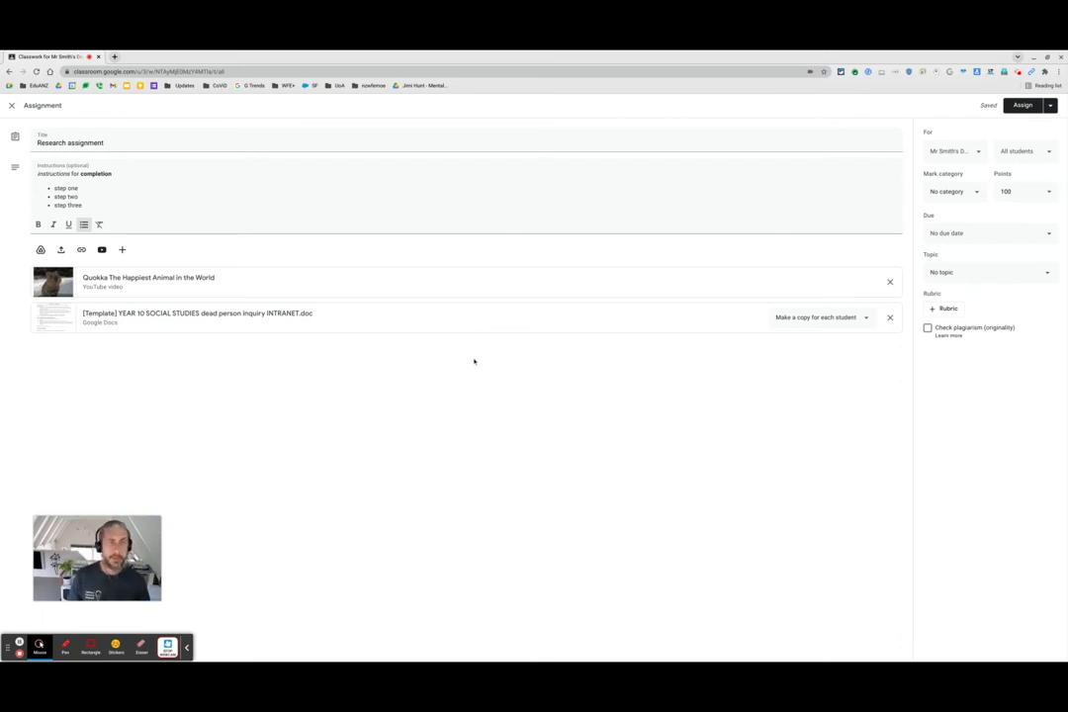
Check the classes the assignment can be given to, and try limiting it to three individual students before restoring all students
{"action": "left_click", "coordinate": [977, 153]}
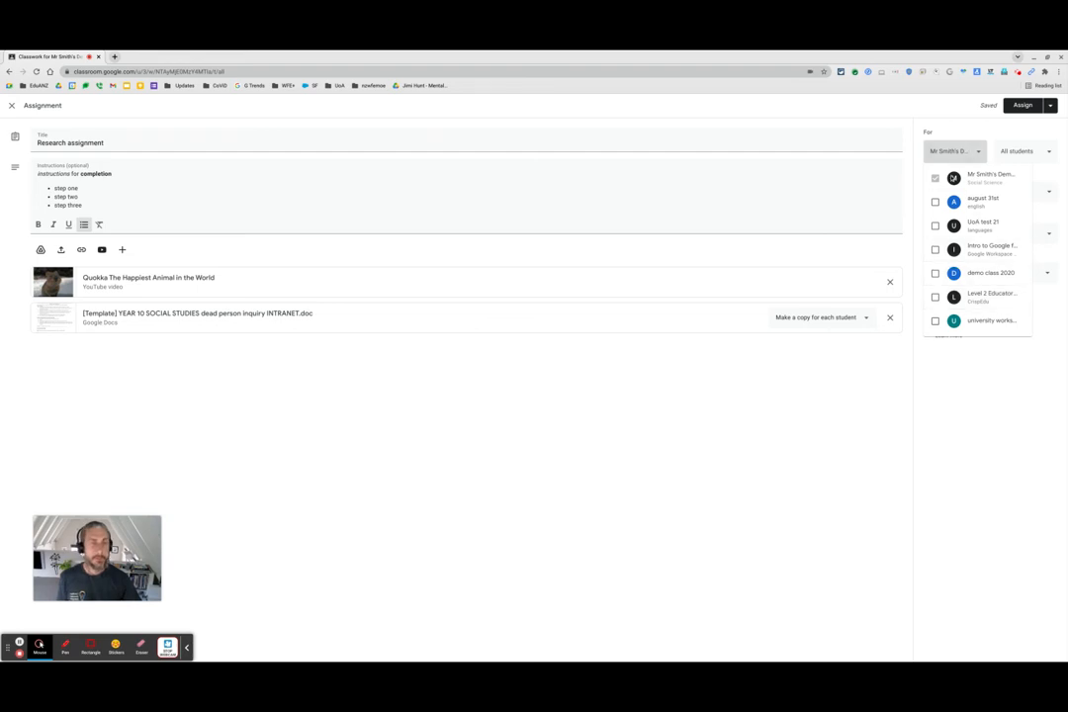
{"action": "left_click", "coordinate": [949, 151]}
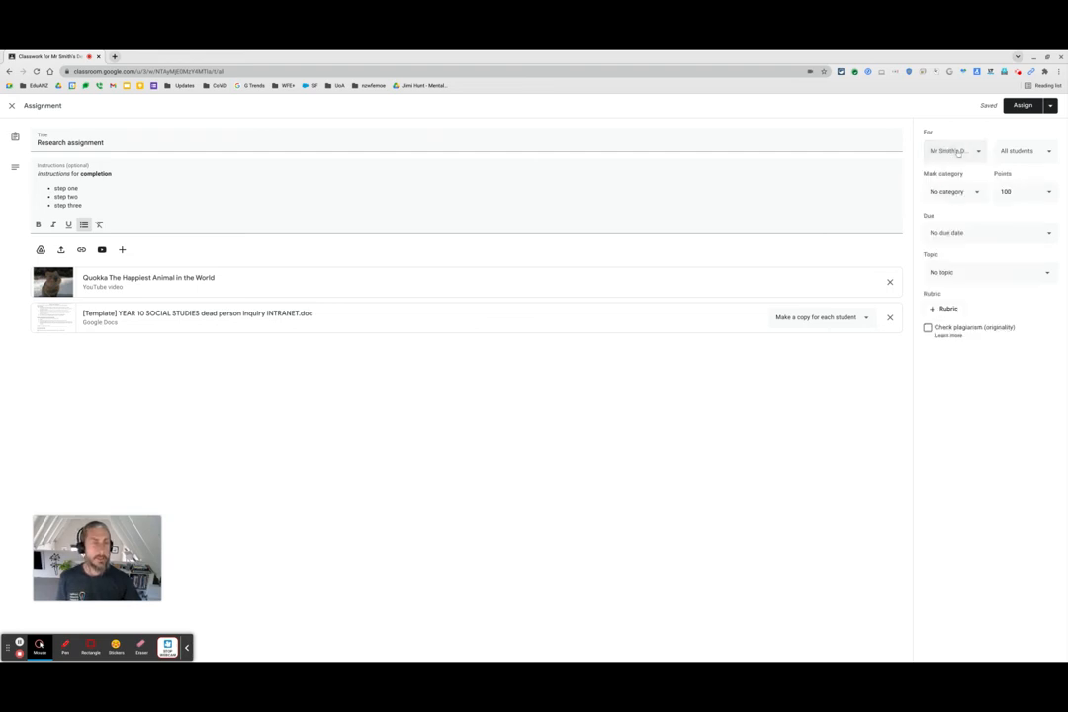
{"action": "left_click", "coordinate": [1021, 153]}
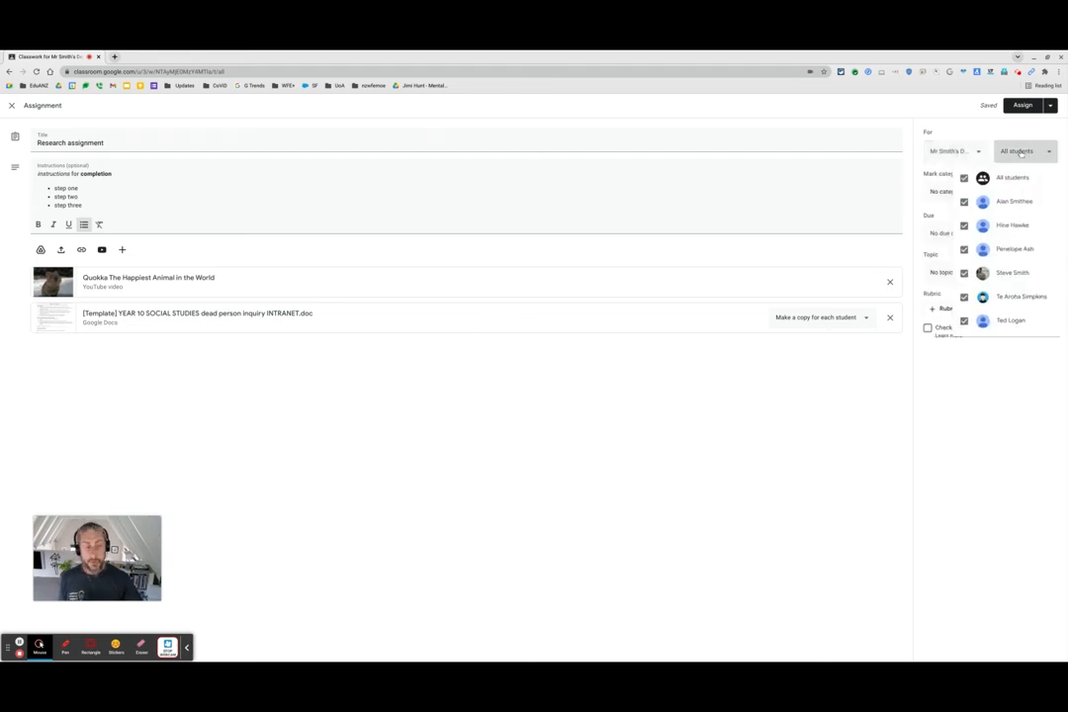
{"action": "left_click", "coordinate": [964, 179]}
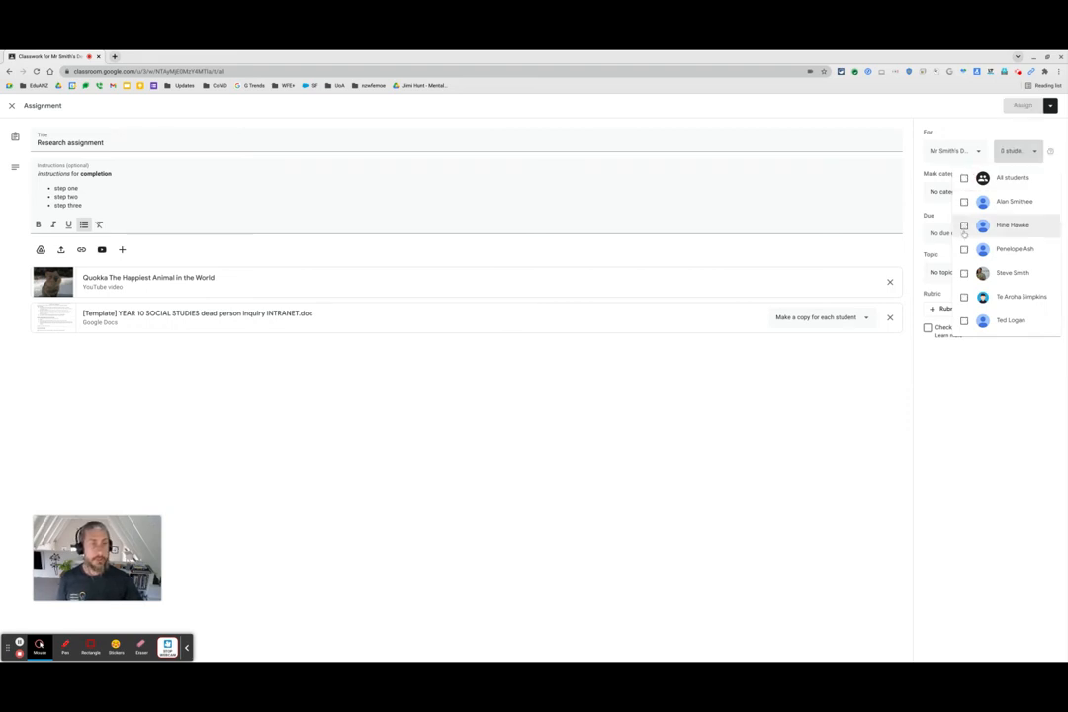
{"action": "left_click", "coordinate": [963, 226]}
{"action": "left_click", "coordinate": [964, 249]}
{"action": "left_click", "coordinate": [964, 273]}
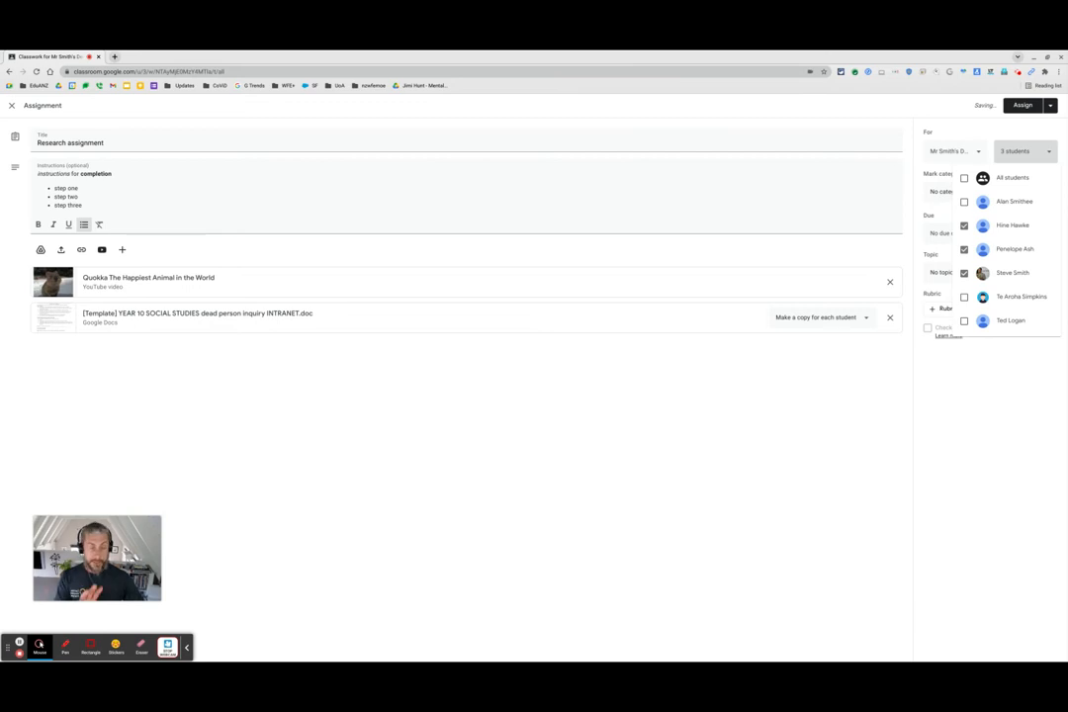
{"action": "left_click", "coordinate": [964, 179]}
{"action": "left_click", "coordinate": [1023, 361]}
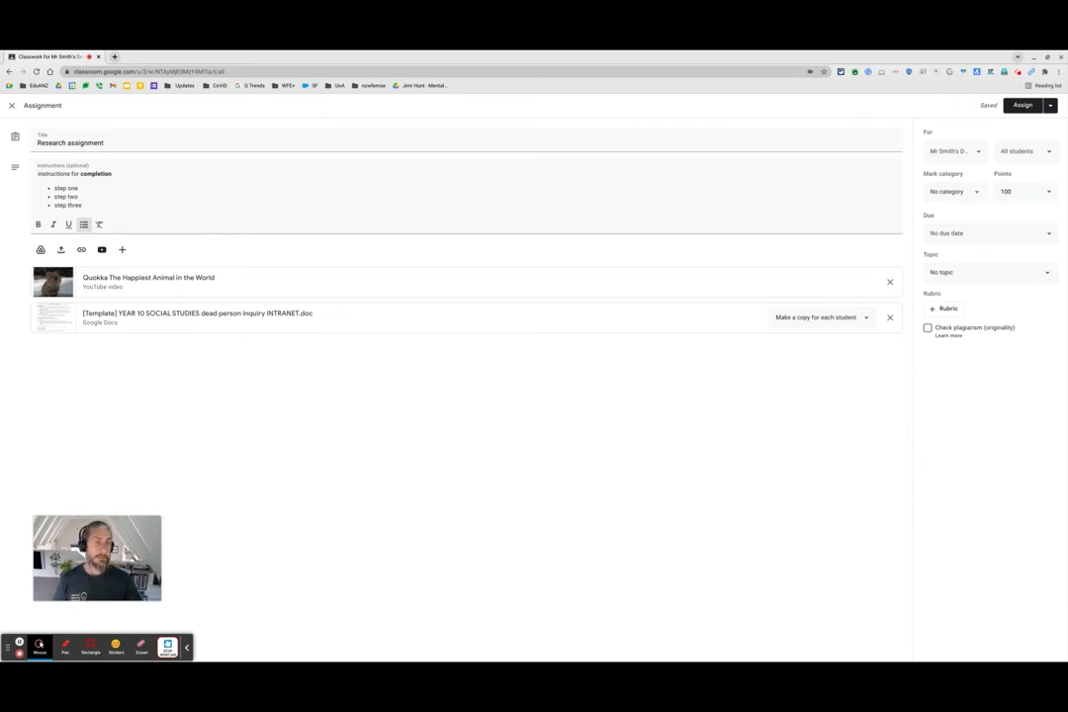
Set the assignment's mark category to Creativity
{"action": "left_click", "coordinate": [977, 193]}
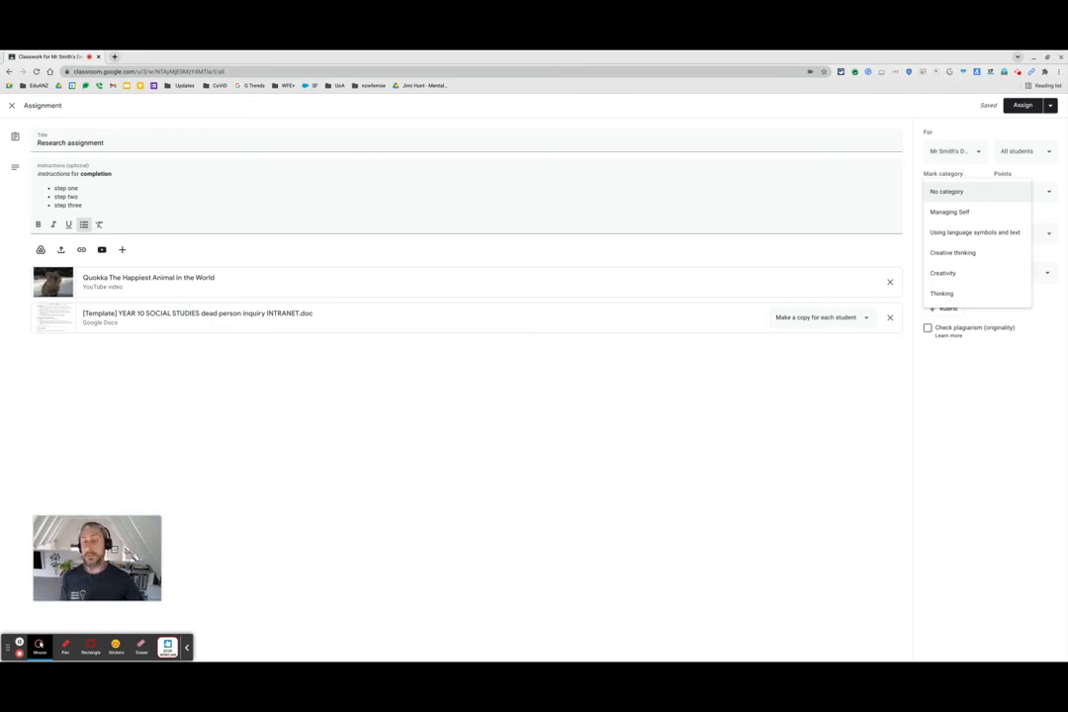
{"action": "left_click", "coordinate": [946, 273]}
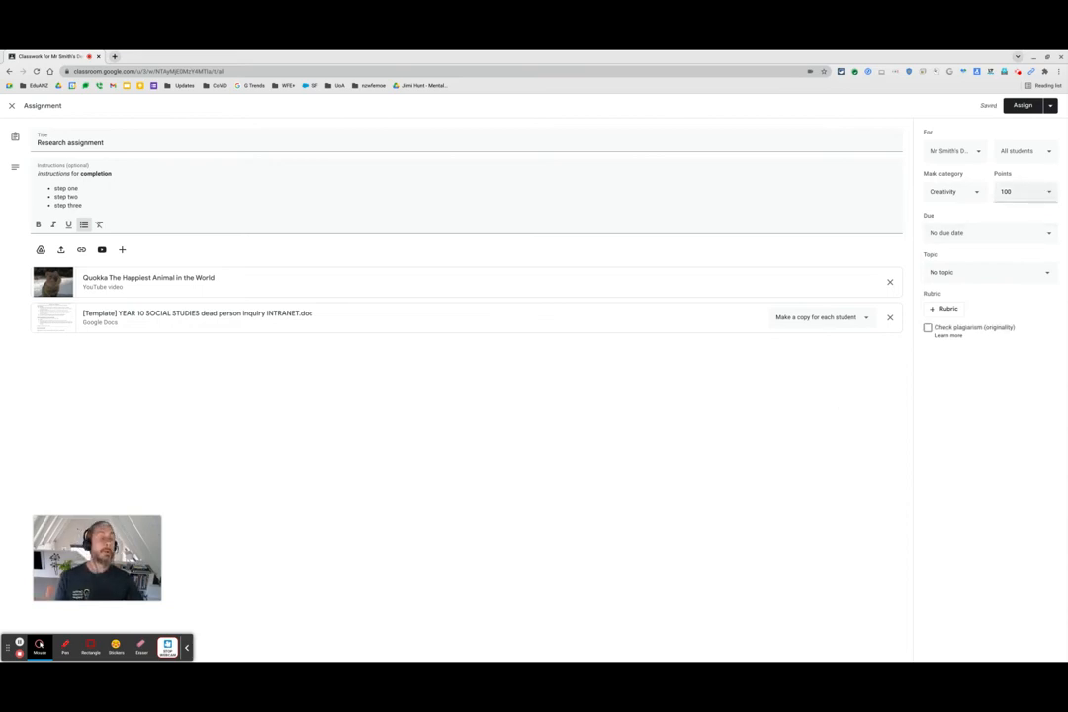
Check the due date setting without changing it and file the assignment under the topic Aotearoa history
{"action": "left_click", "coordinate": [1048, 234]}
{"action": "left_click", "coordinate": [1045, 217]}
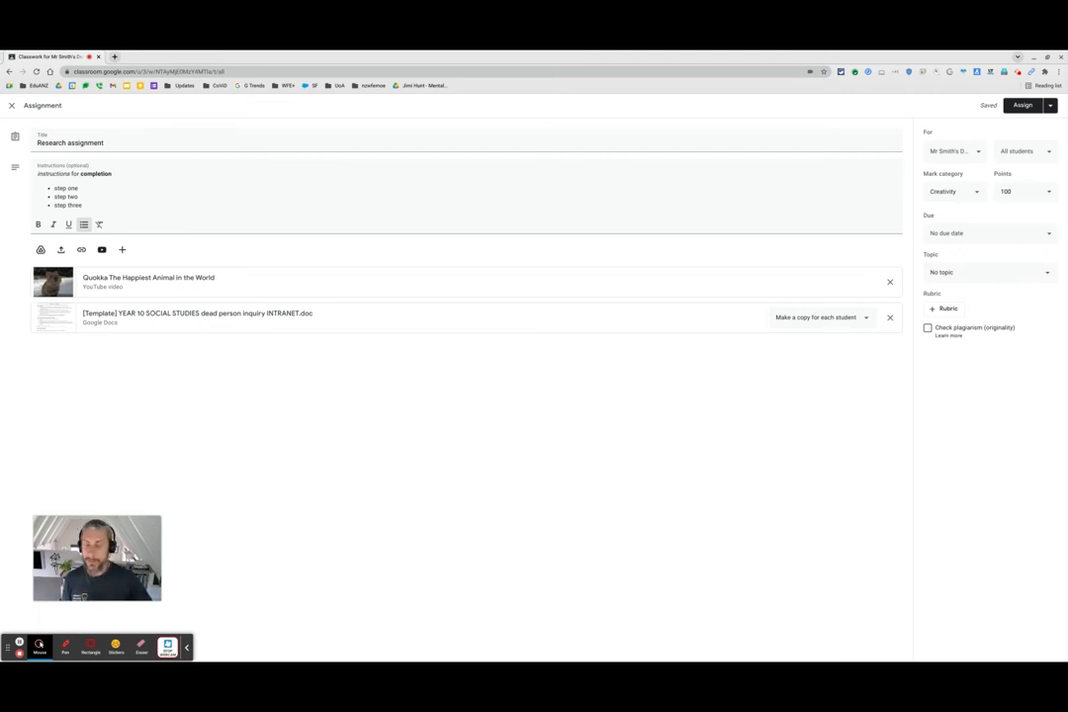
{"action": "left_click", "coordinate": [1046, 272]}
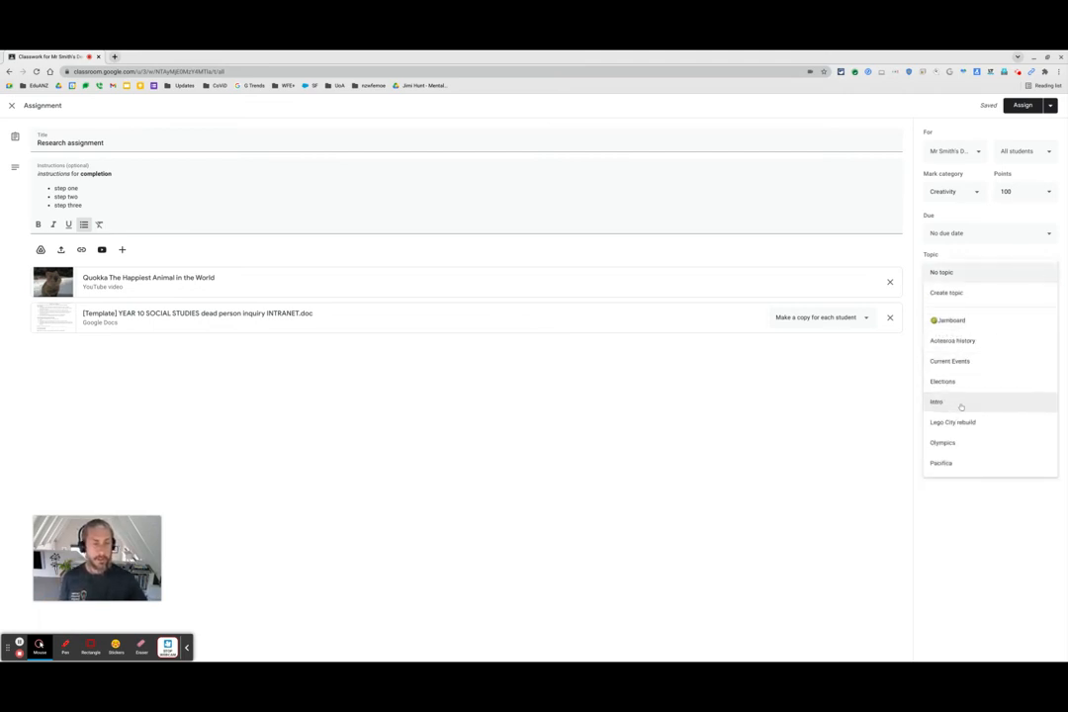
{"action": "left_click", "coordinate": [960, 341]}
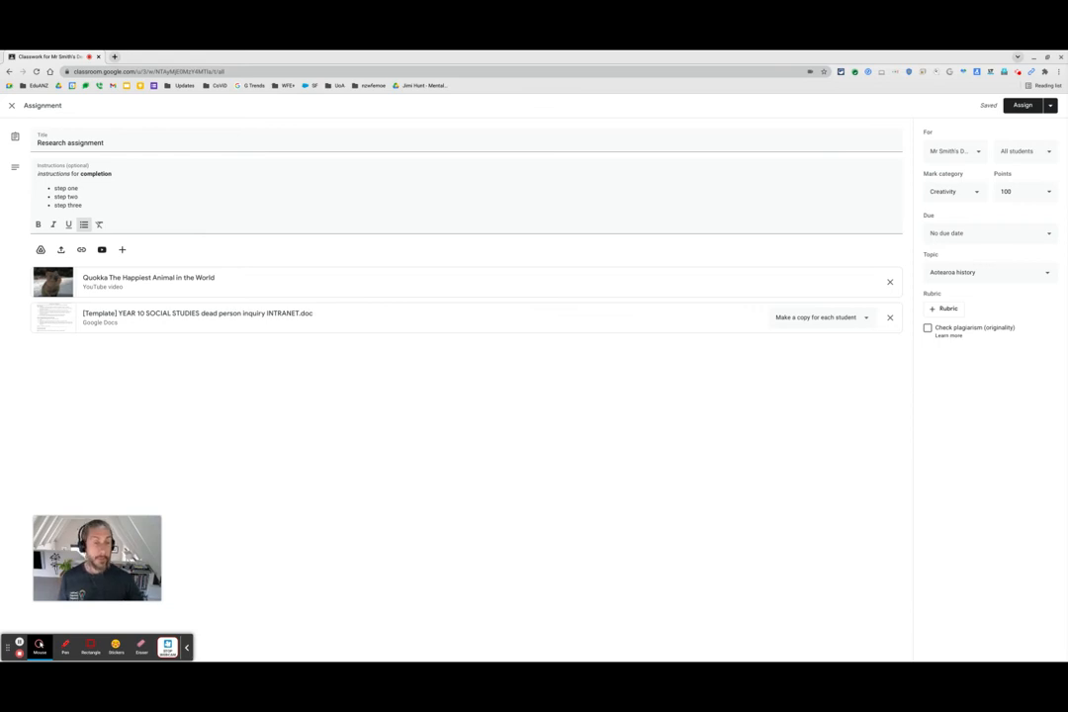
Preview the reusable rubric "Homework assignment" from the existing class rubrics, and return to the assignment without selecting it
{"action": "left_click", "coordinate": [932, 308]}
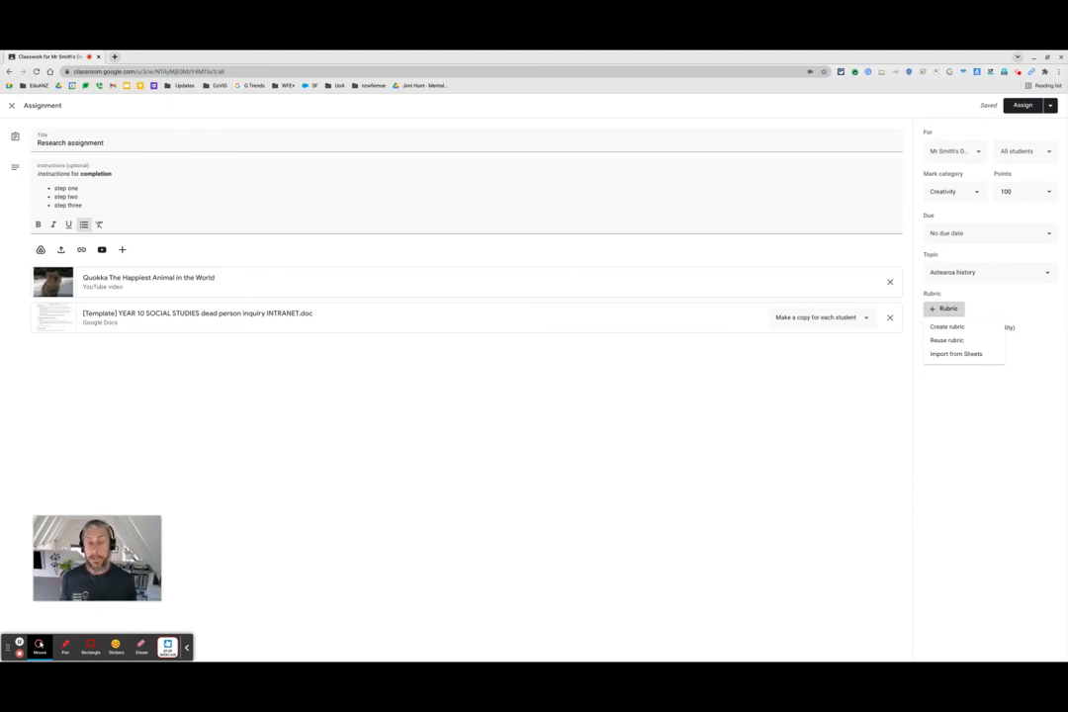
{"action": "left_click", "coordinate": [944, 340]}
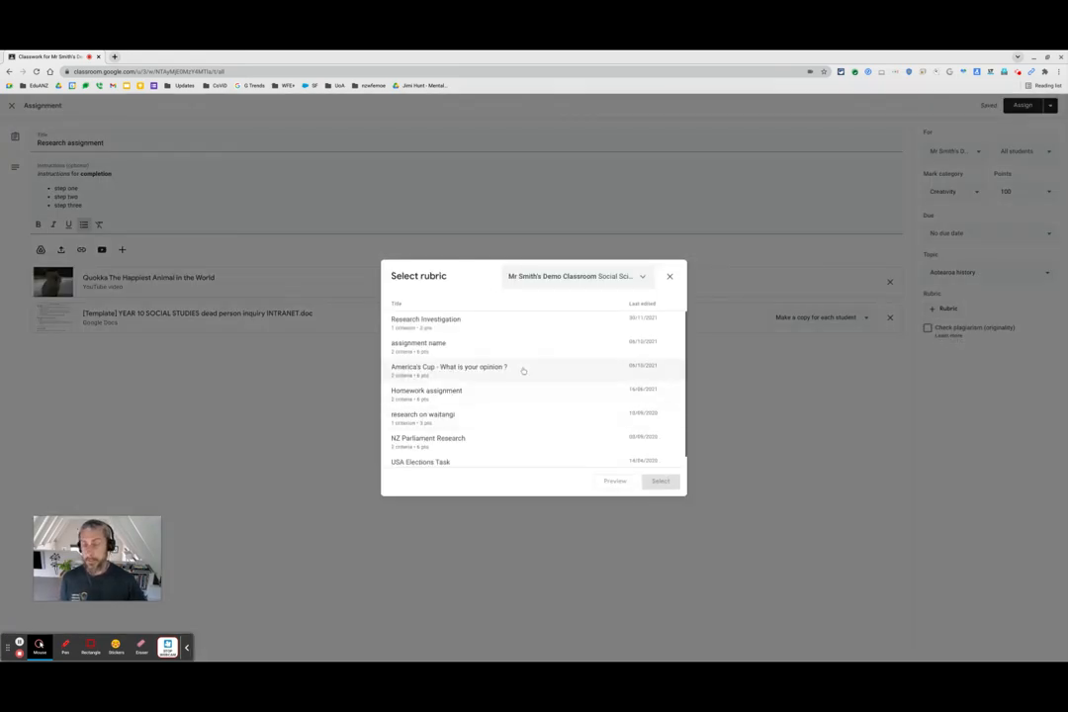
{"action": "scroll", "coordinate": [522, 370], "scroll_direction": "down", "scroll_amount": 1}
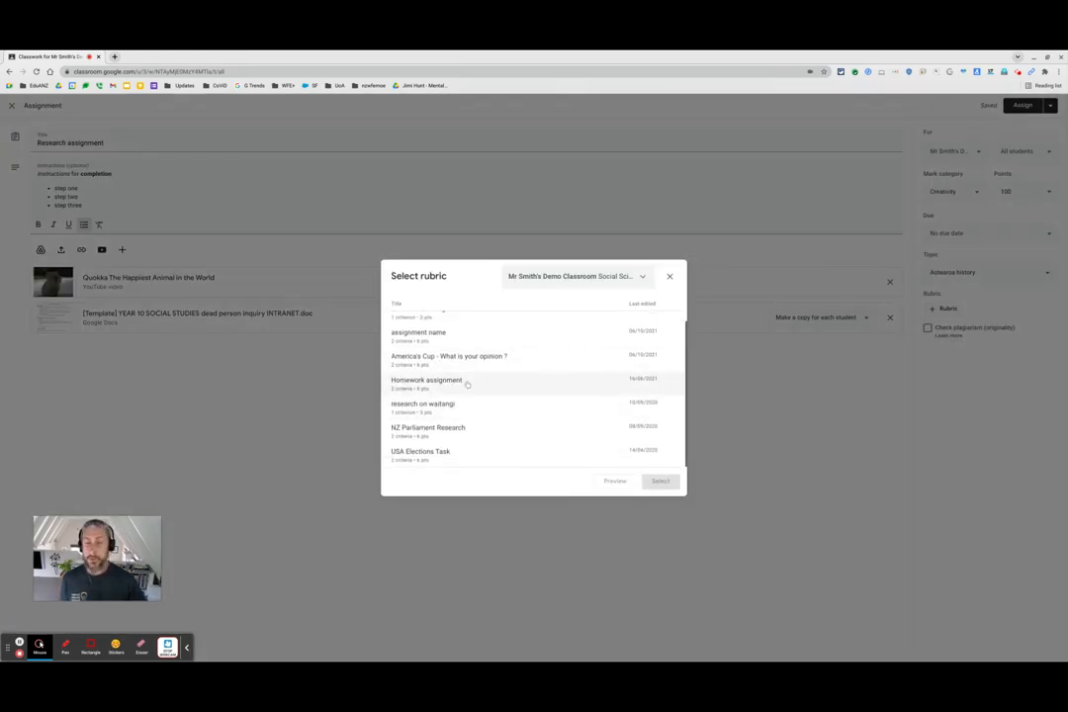
{"action": "left_click", "coordinate": [412, 385]}
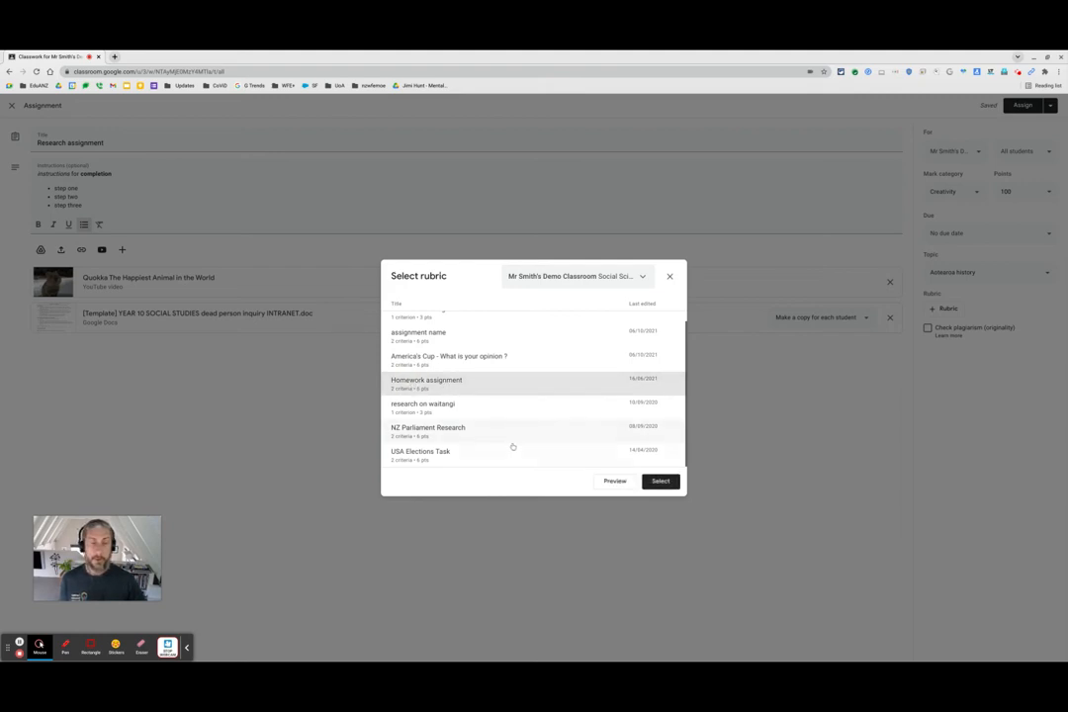
{"action": "left_click", "coordinate": [615, 482]}
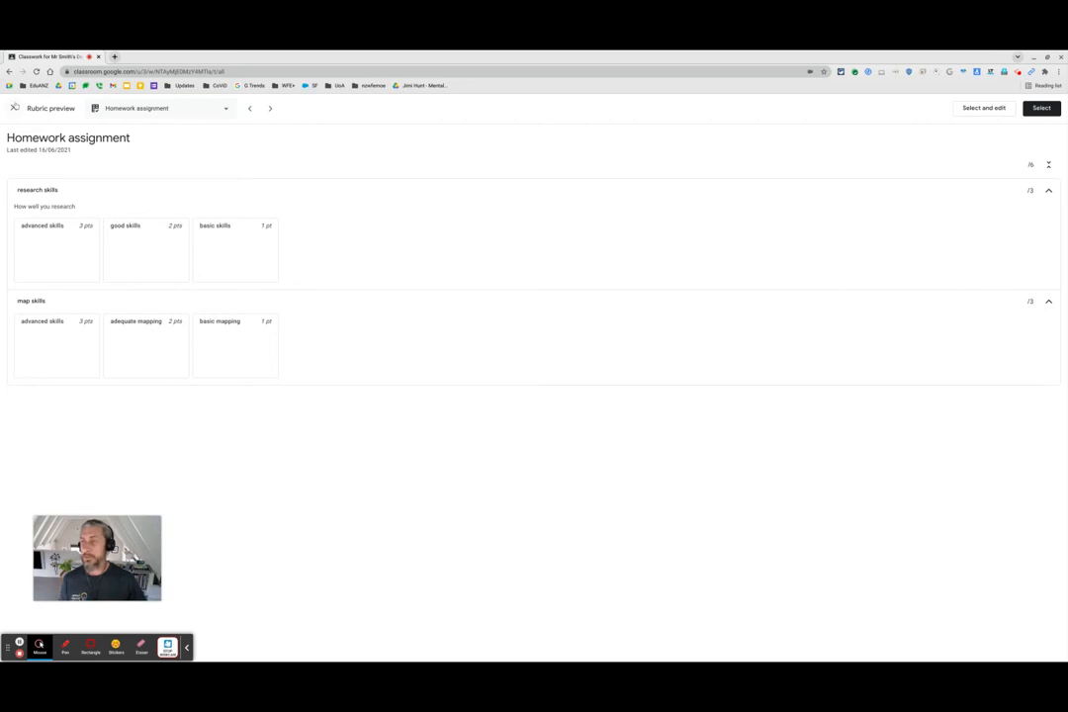
{"action": "left_click", "coordinate": [14, 107]}
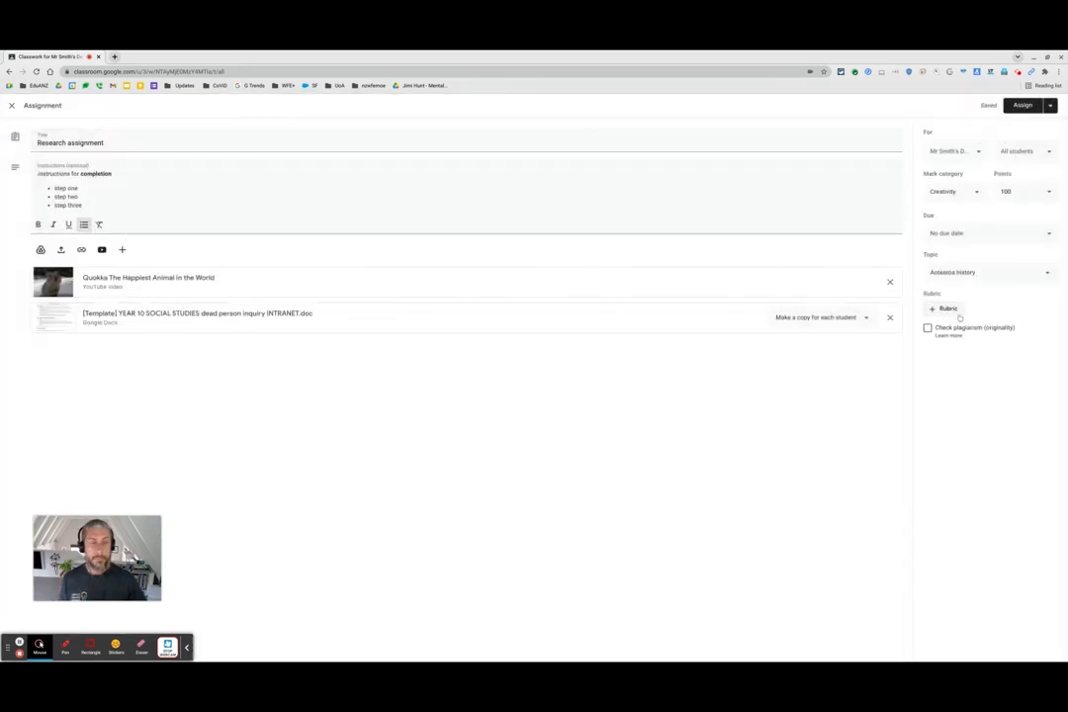
Preview the reusable rubric "research on waitangi" and close it without attaching it to the assignment
{"action": "left_click", "coordinate": [949, 309]}
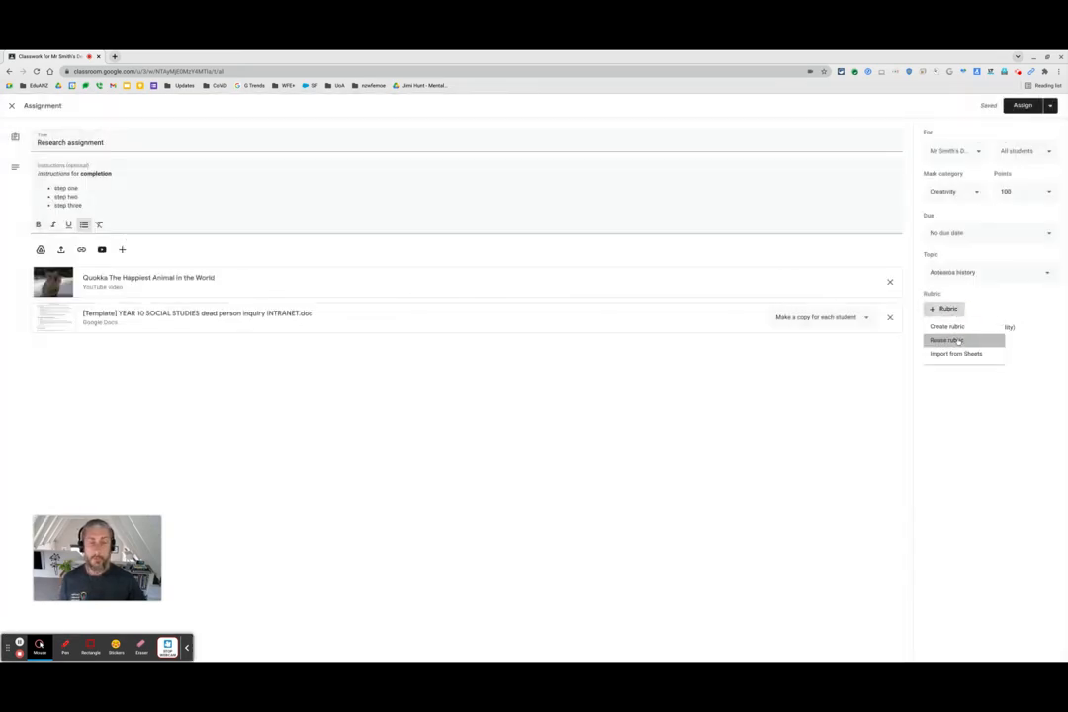
{"action": "left_click", "coordinate": [951, 339]}
{"action": "scroll", "coordinate": [520, 431], "scroll_direction": "down", "scroll_amount": 1}
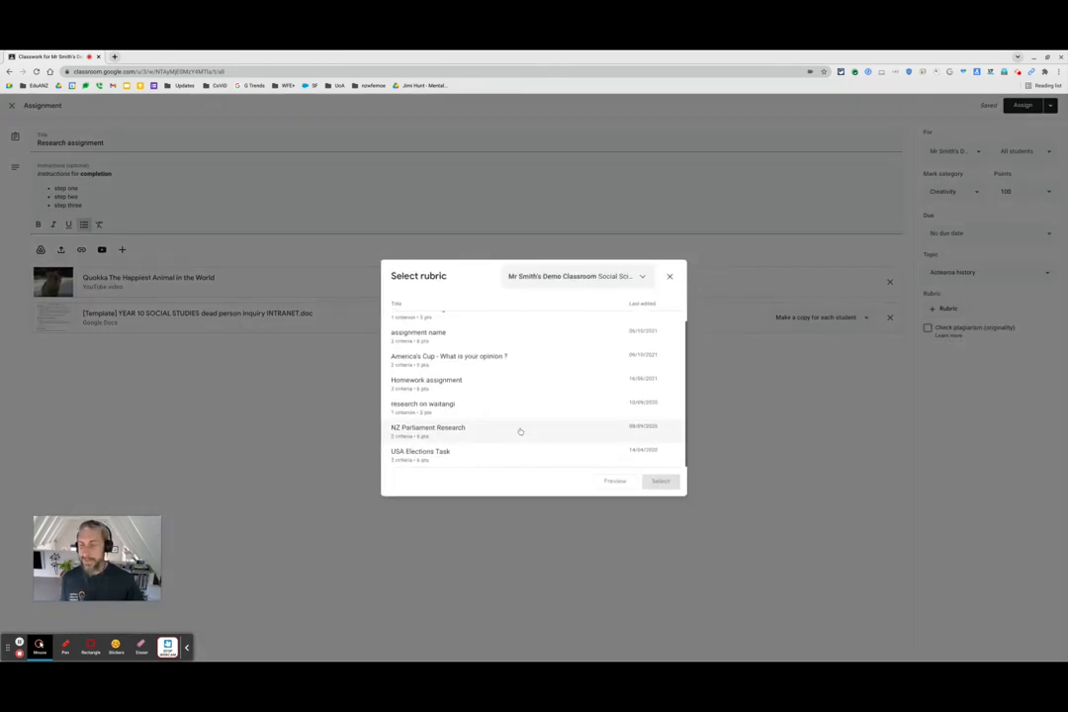
{"action": "left_click", "coordinate": [415, 411]}
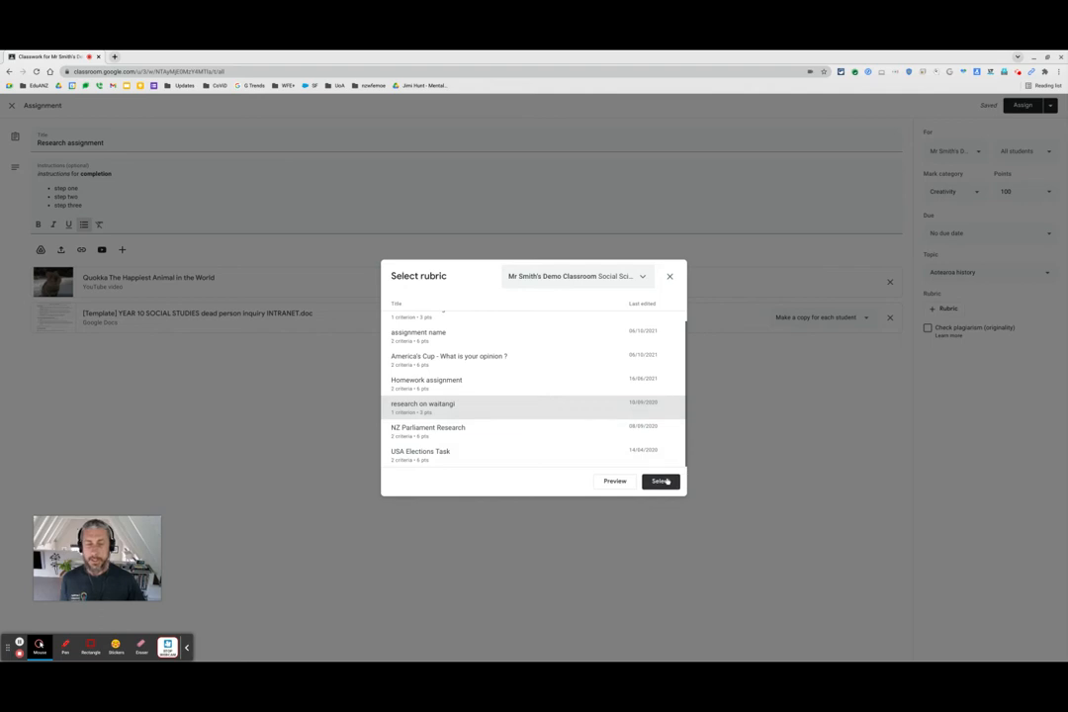
{"action": "left_click", "coordinate": [615, 480]}
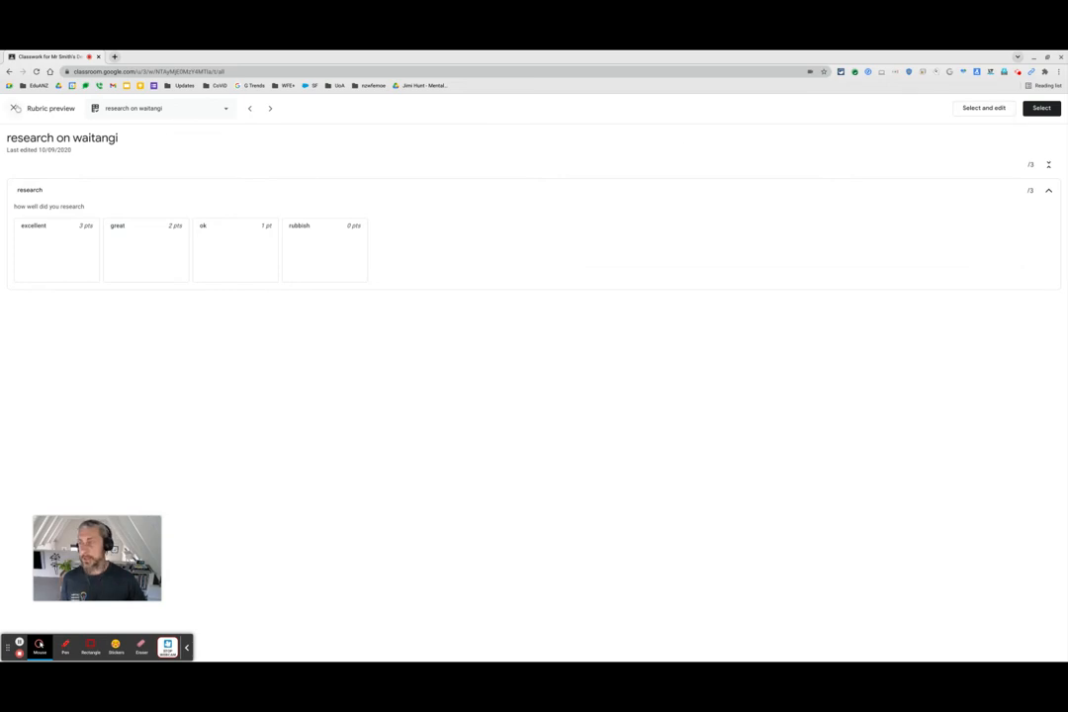
{"action": "left_click", "coordinate": [14, 108]}
Create a new rubric for the assignment and title its first criterion "research"
{"action": "left_click", "coordinate": [944, 308]}
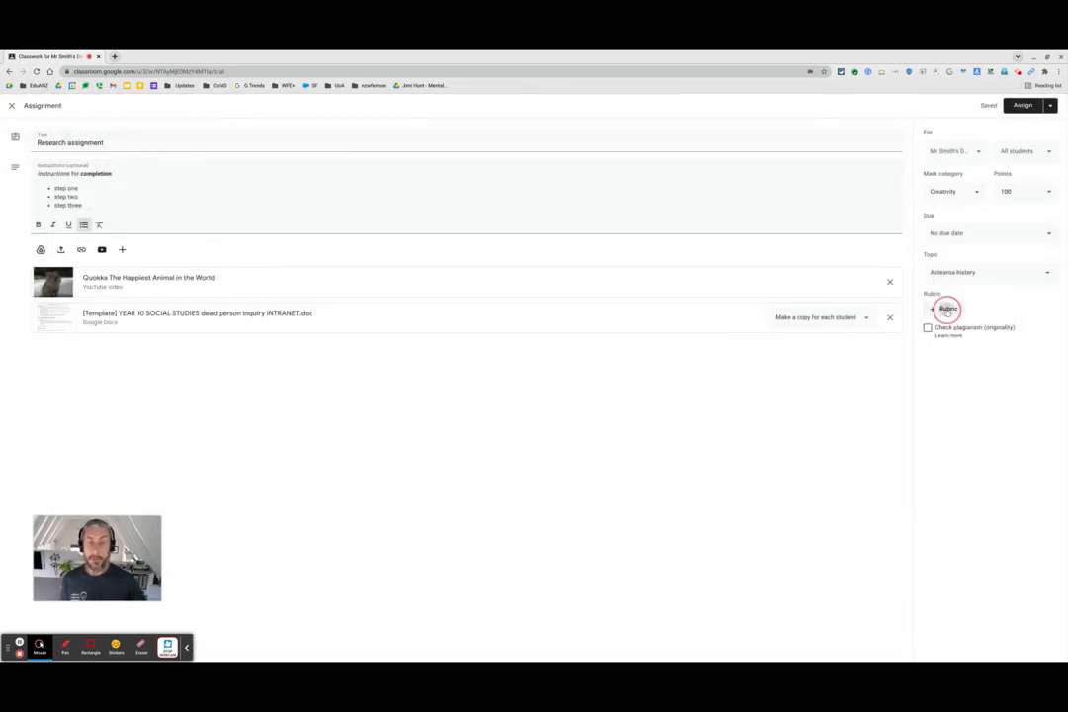
{"action": "left_click", "coordinate": [946, 326]}
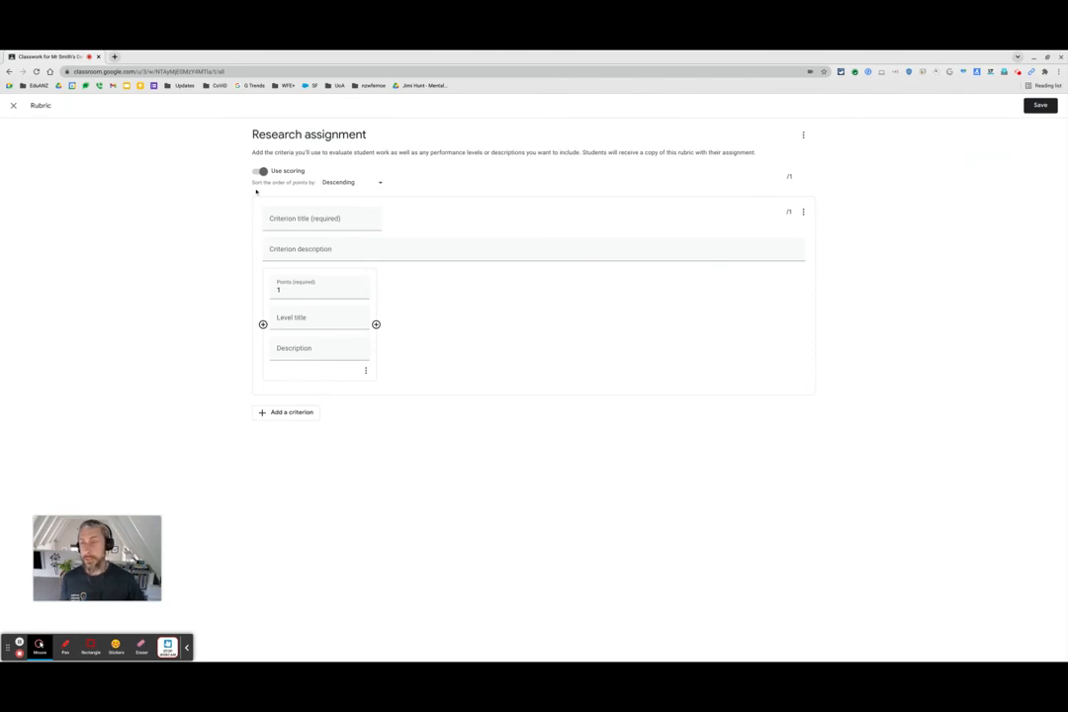
{"action": "left_click", "coordinate": [326, 220]}
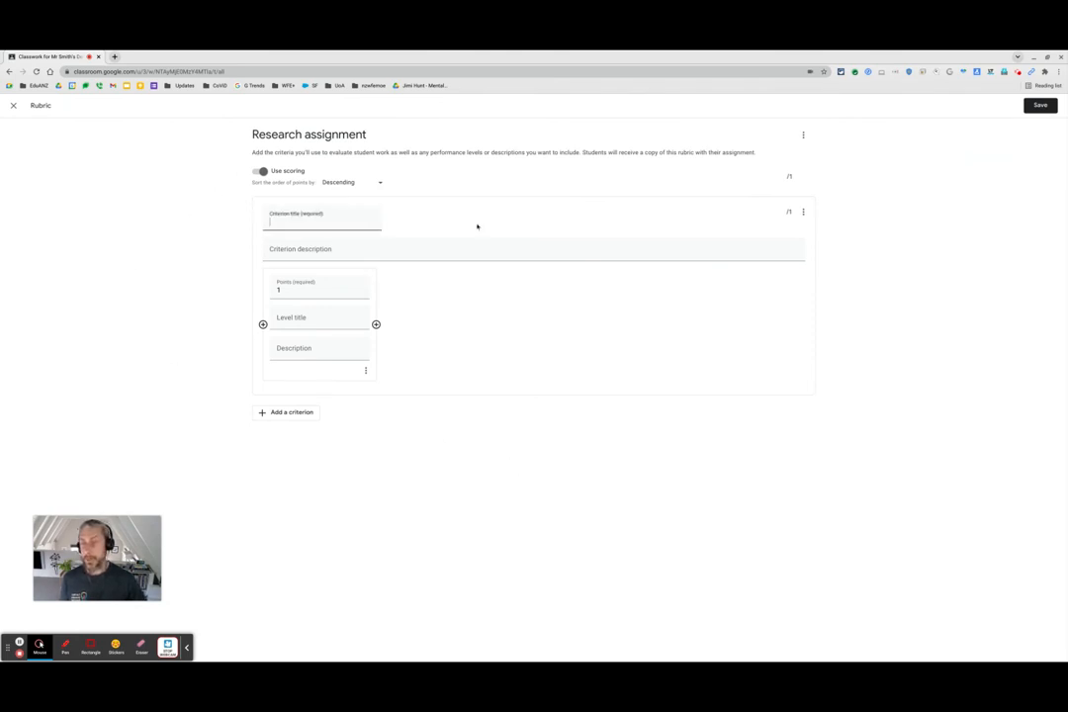
{"action": "type", "text": "re"}
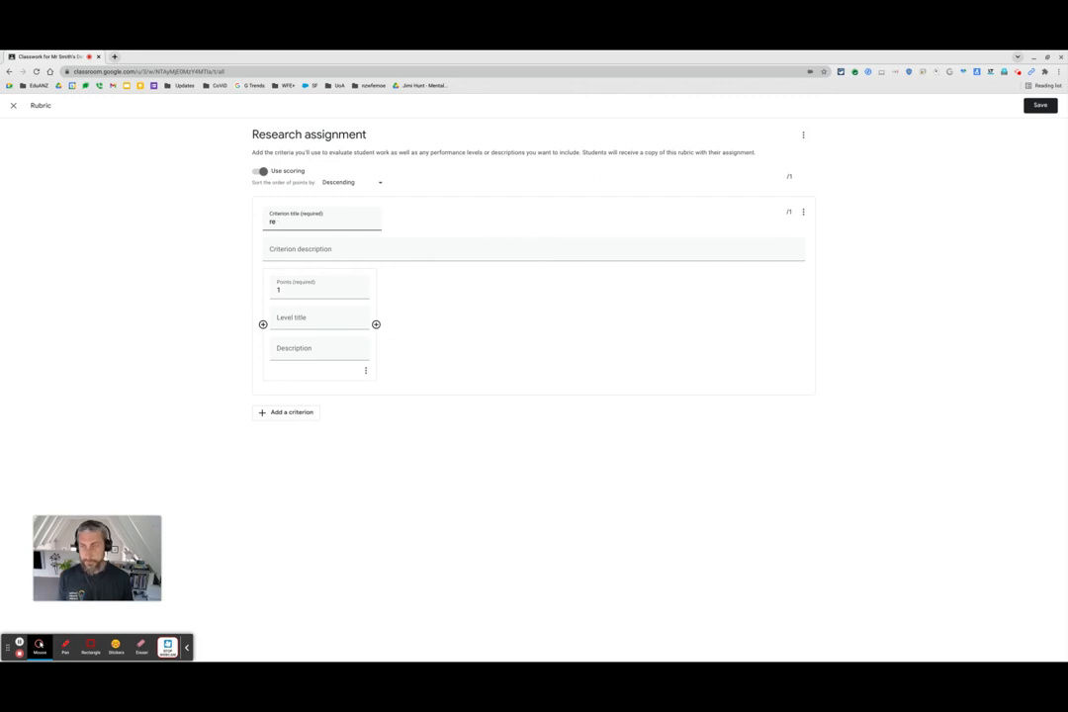
{"action": "type", "text": "sreach"}
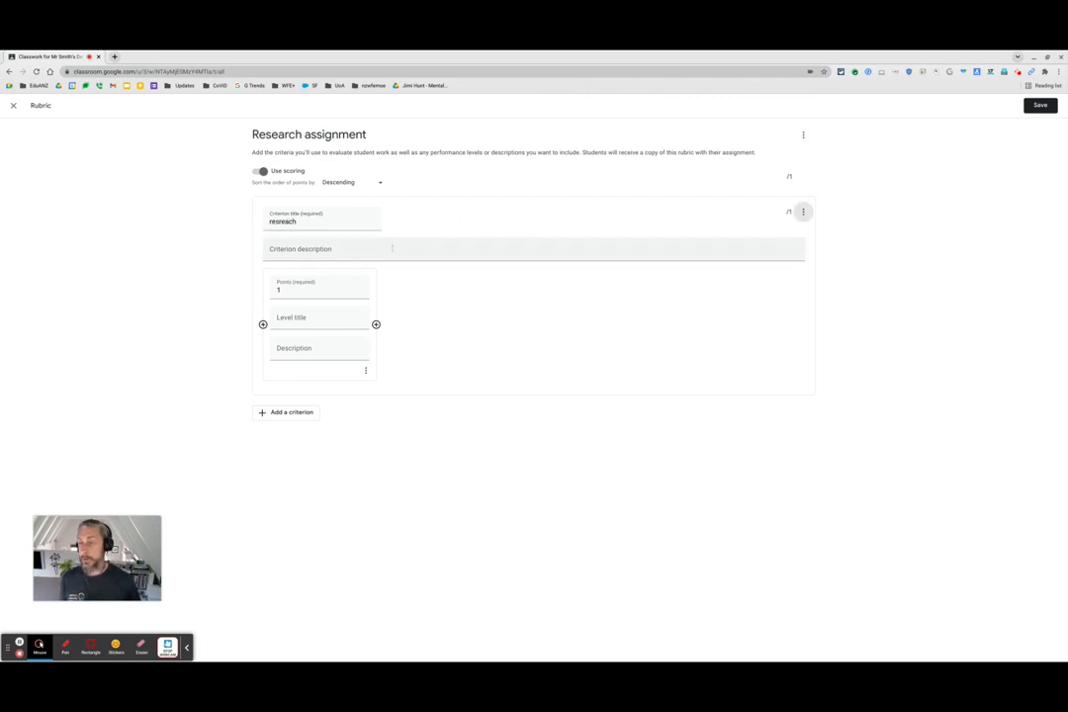
{"action": "left_click", "coordinate": [285, 222]}
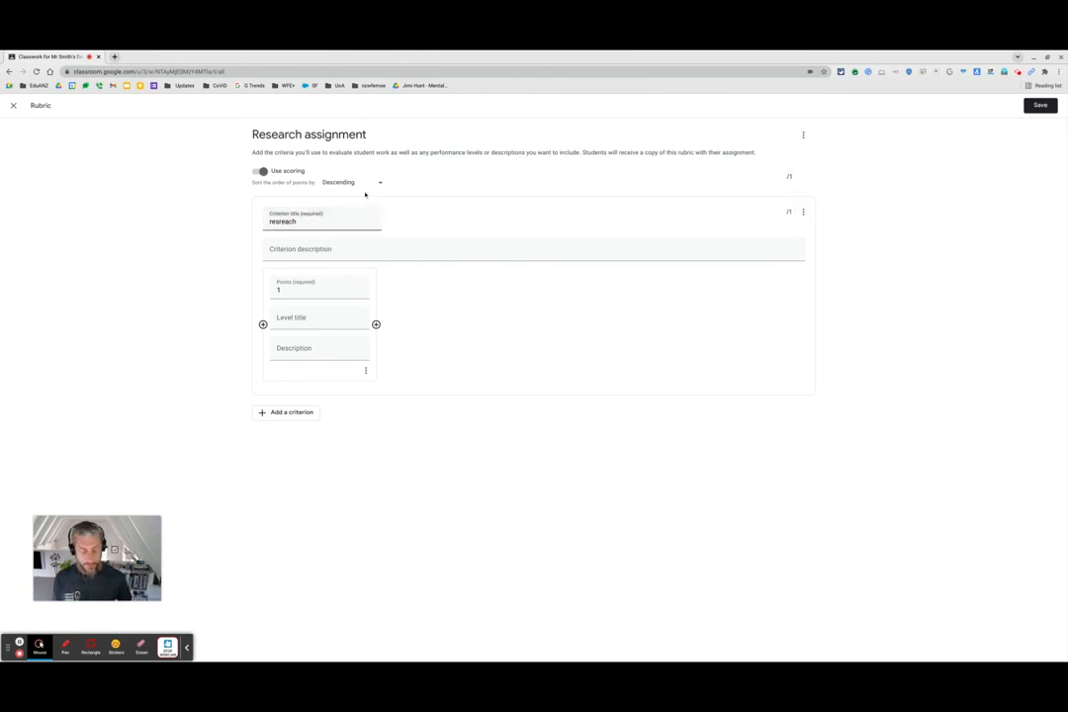
{"action": "key", "text": "BackSpace"}
{"action": "key", "text": "BackSpace"}
{"action": "key", "text": "BackSpace"}
{"action": "key", "text": "BackSpace"}
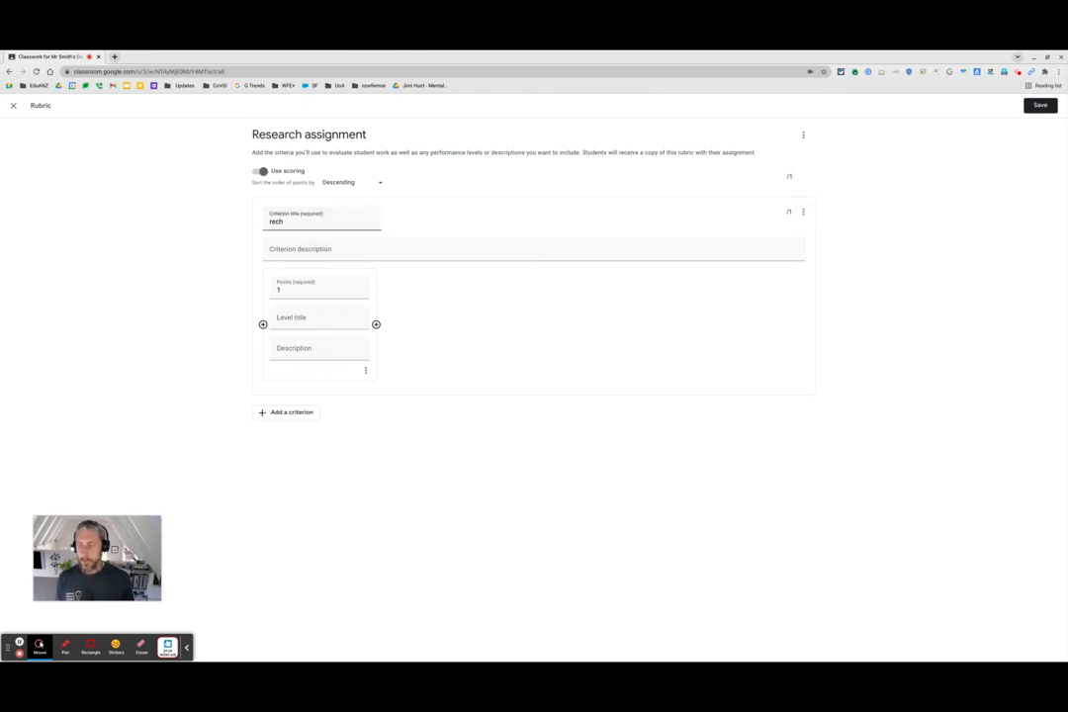
{"action": "type", "text": "sear"}
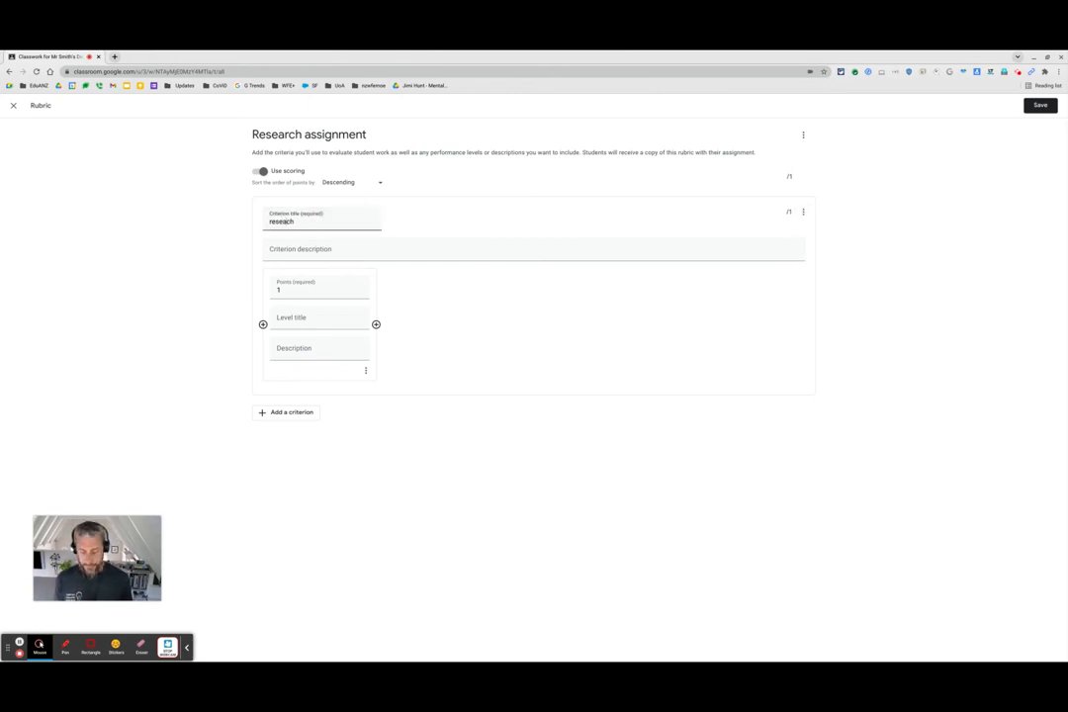
Describe the research criterion as "How well did you research this"
{"action": "left_click", "coordinate": [341, 248]}
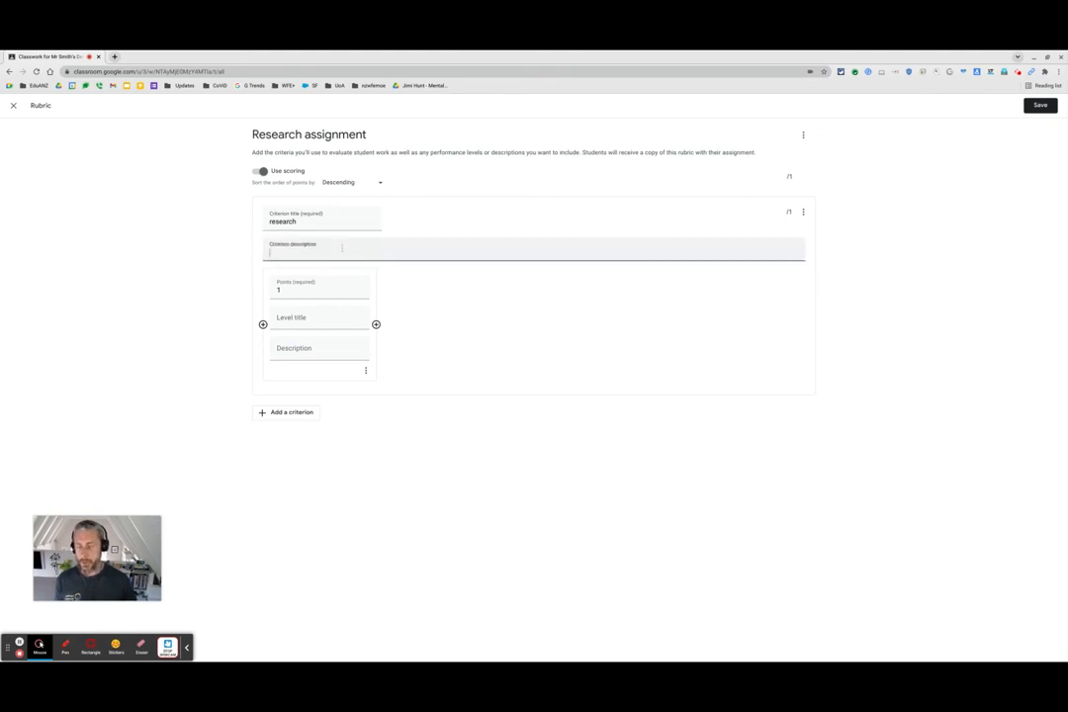
{"action": "type", "text": "How wek"}
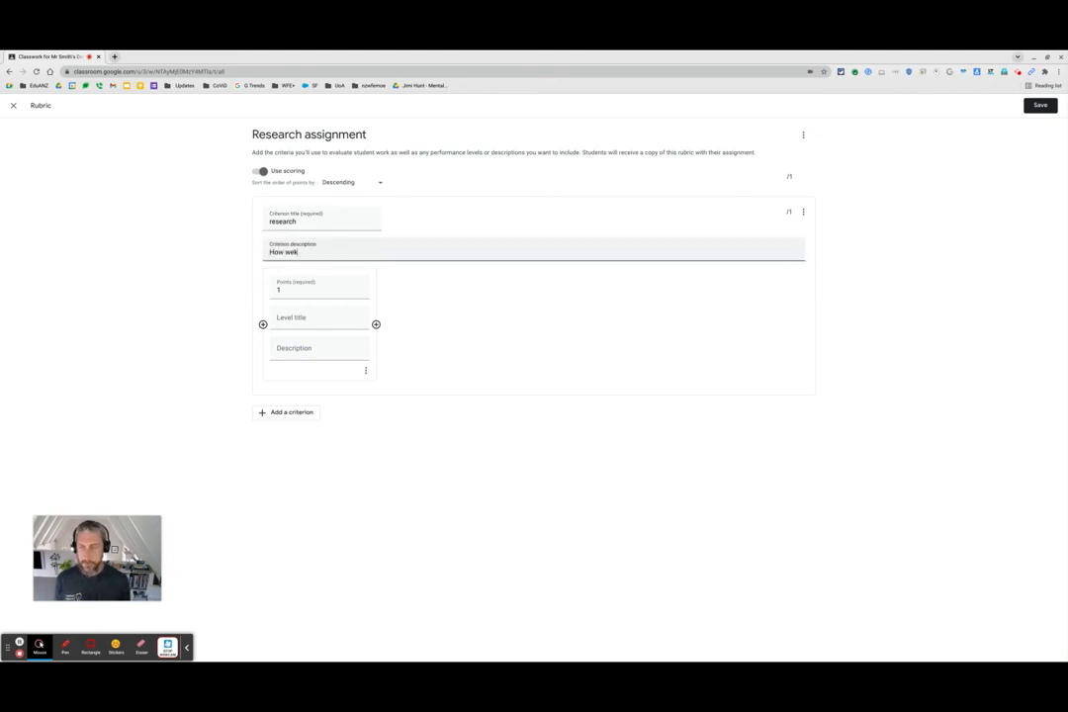
{"action": "key", "text": "BackSpace"}
{"action": "type", "text": "ll did"}
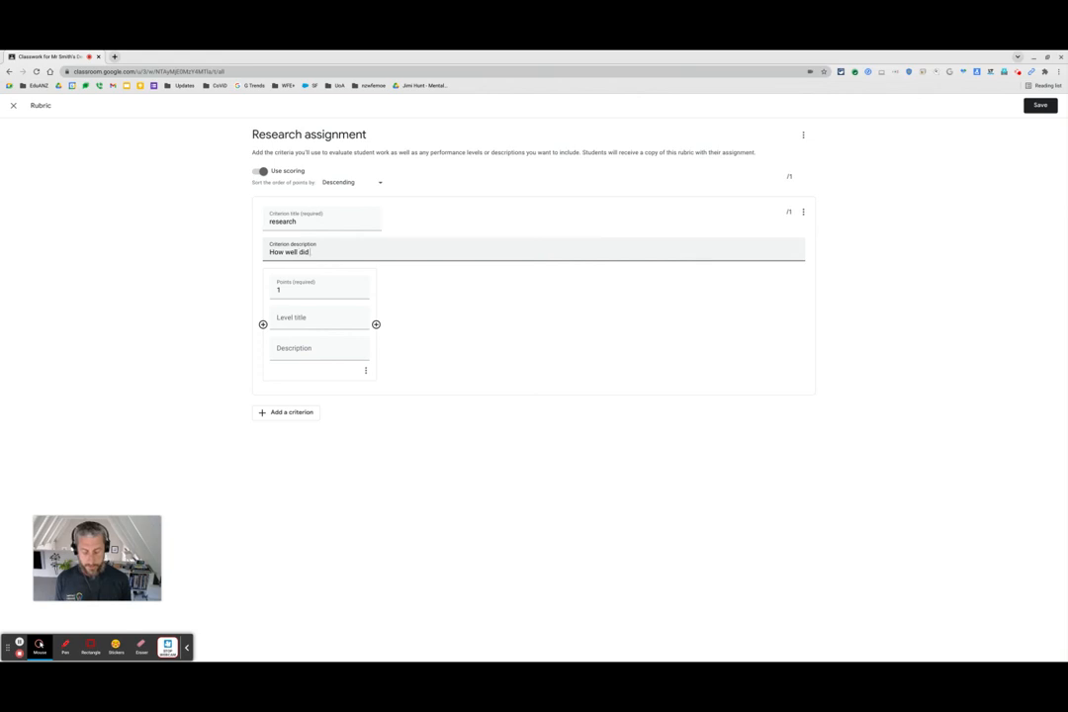
{"action": "type", "text": " you research this"}
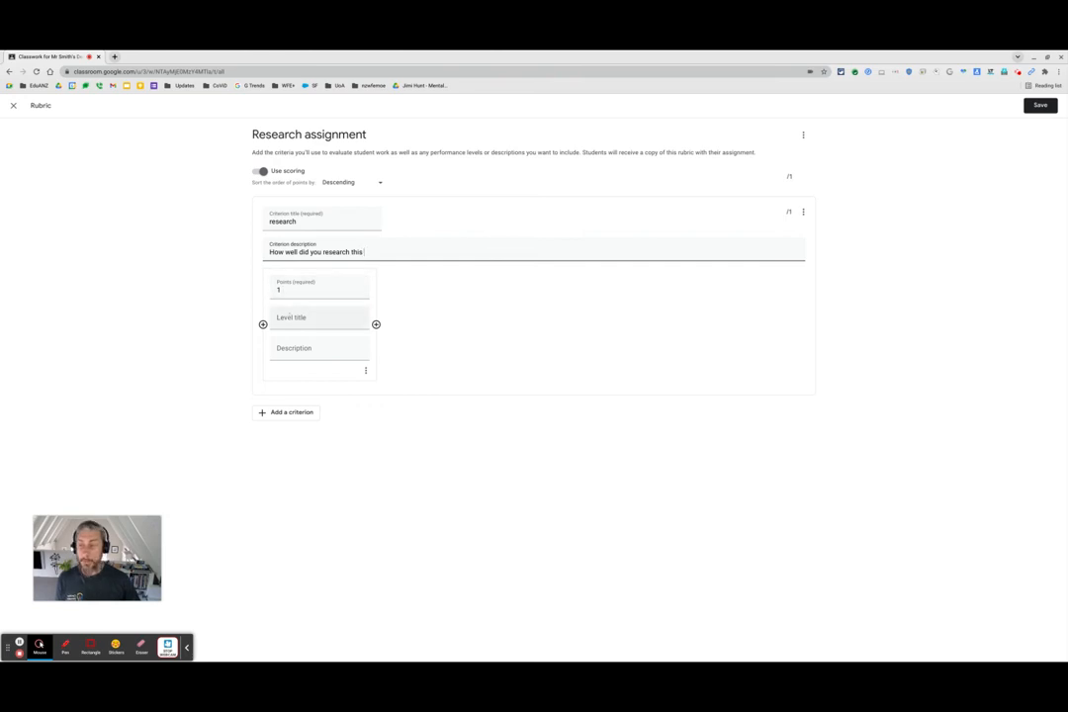
Title the 1-point level of the research criterion "met expectation"
{"action": "left_click", "coordinate": [367, 309]}
{"action": "type", "text": "m"}
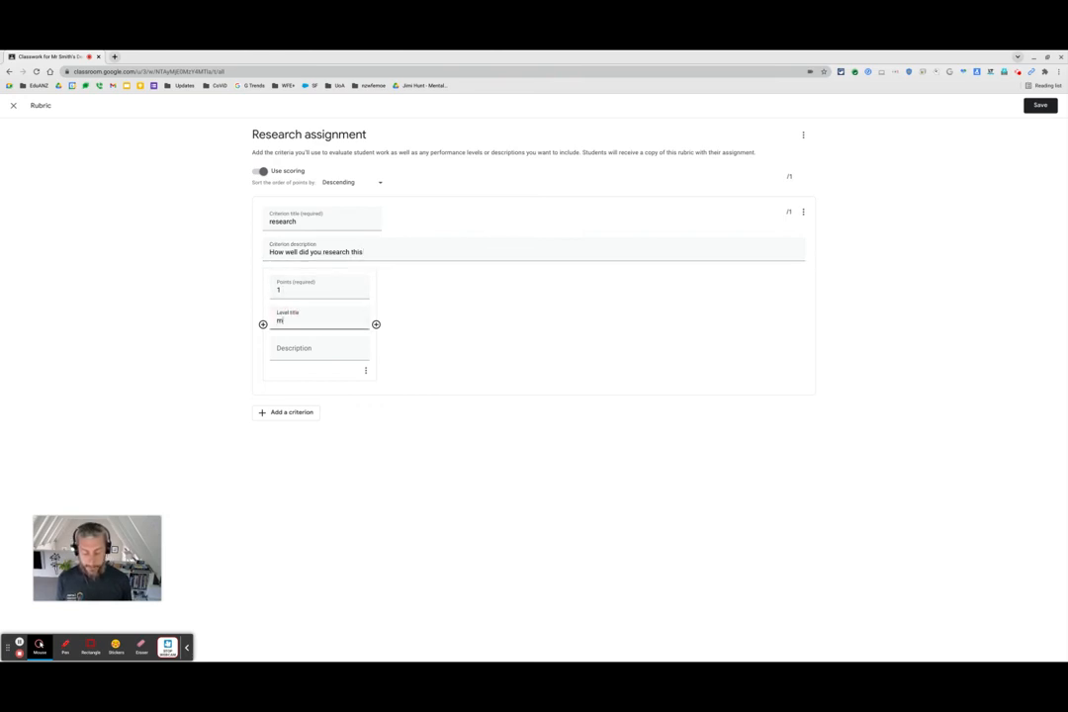
{"action": "type", "text": "et expectation"}
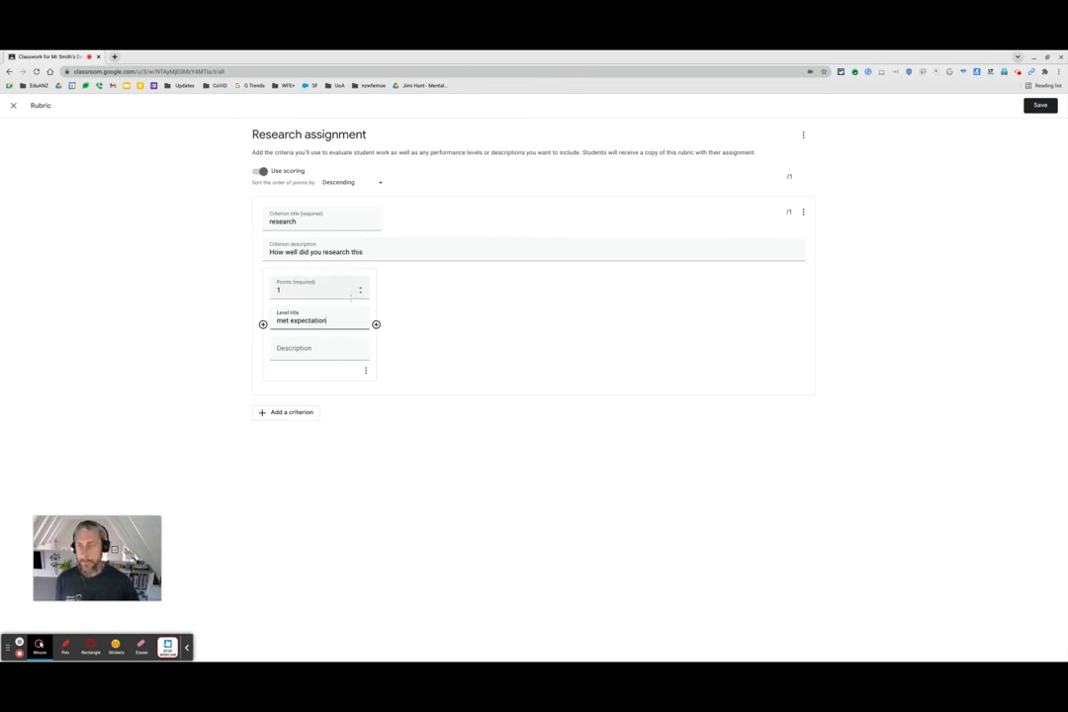
Add a second level to the research criterion worth 2 points and titled "above expectations"
{"action": "left_click", "coordinate": [375, 324]}
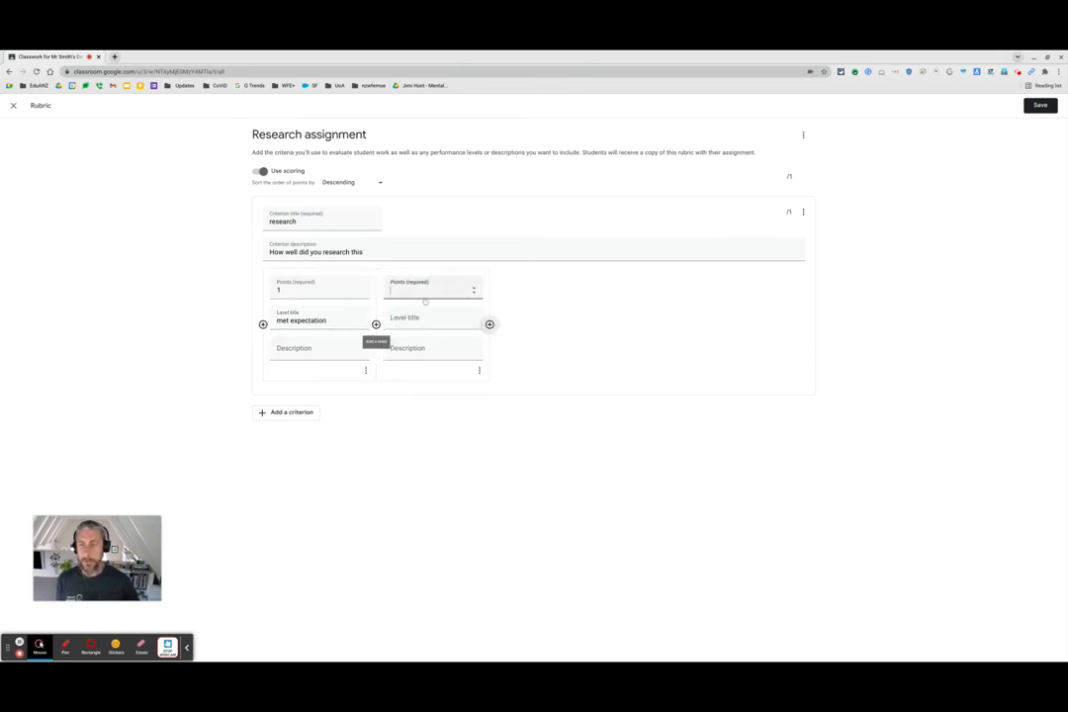
{"action": "type", "text": "2"}
{"action": "left_click", "coordinate": [431, 317]}
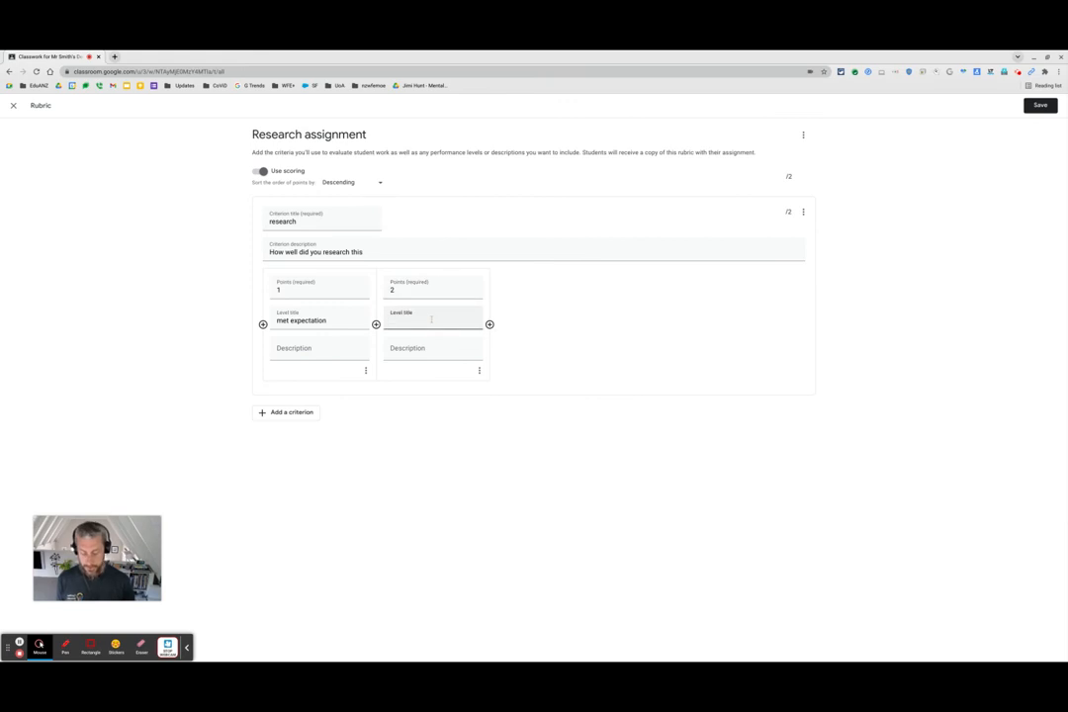
{"action": "type", "text": "above e"}
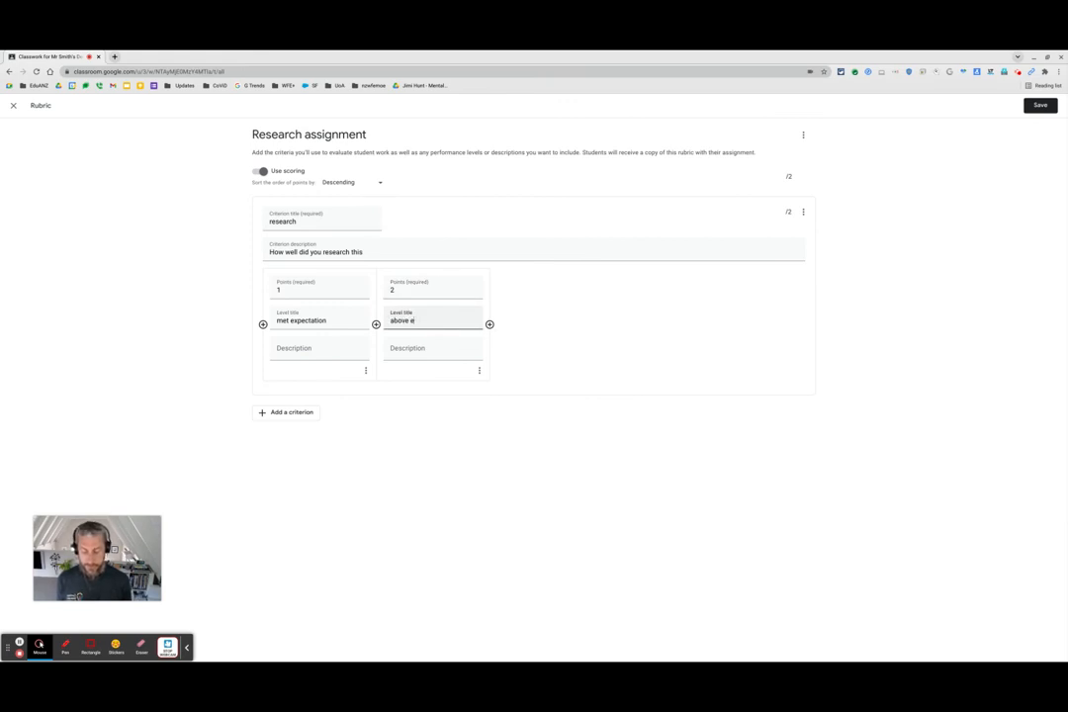
{"action": "type", "text": "xpectations"}
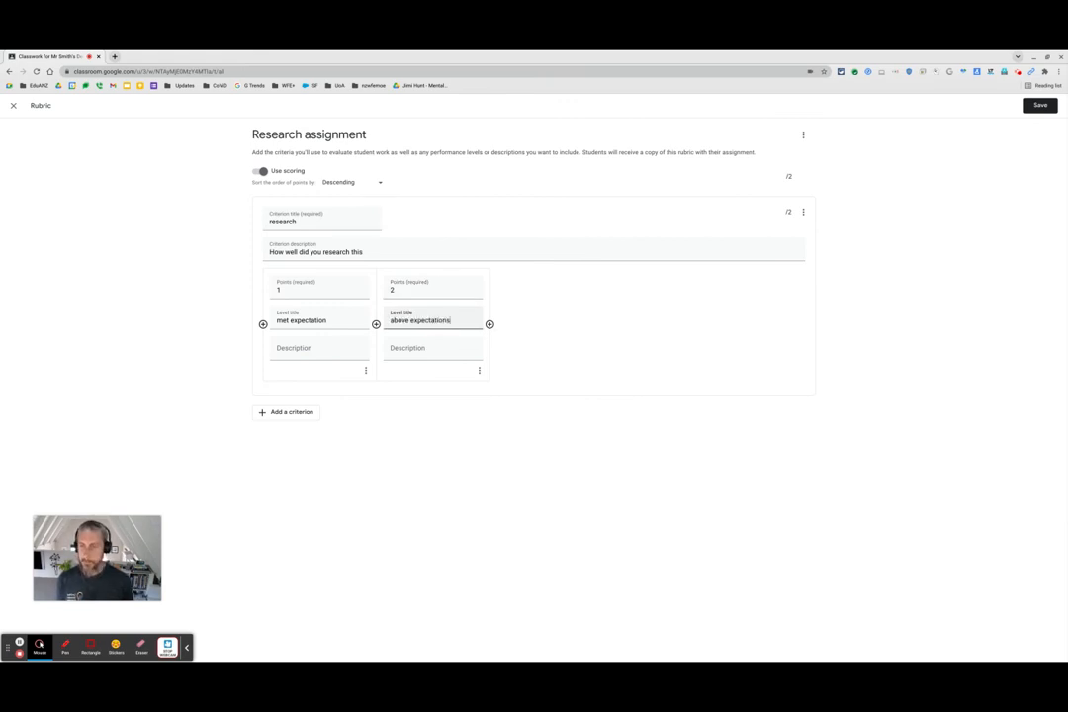
Add a third level to the research criterion worth 3 points and titled "Comprehensively"
{"action": "left_click", "coordinate": [489, 324]}
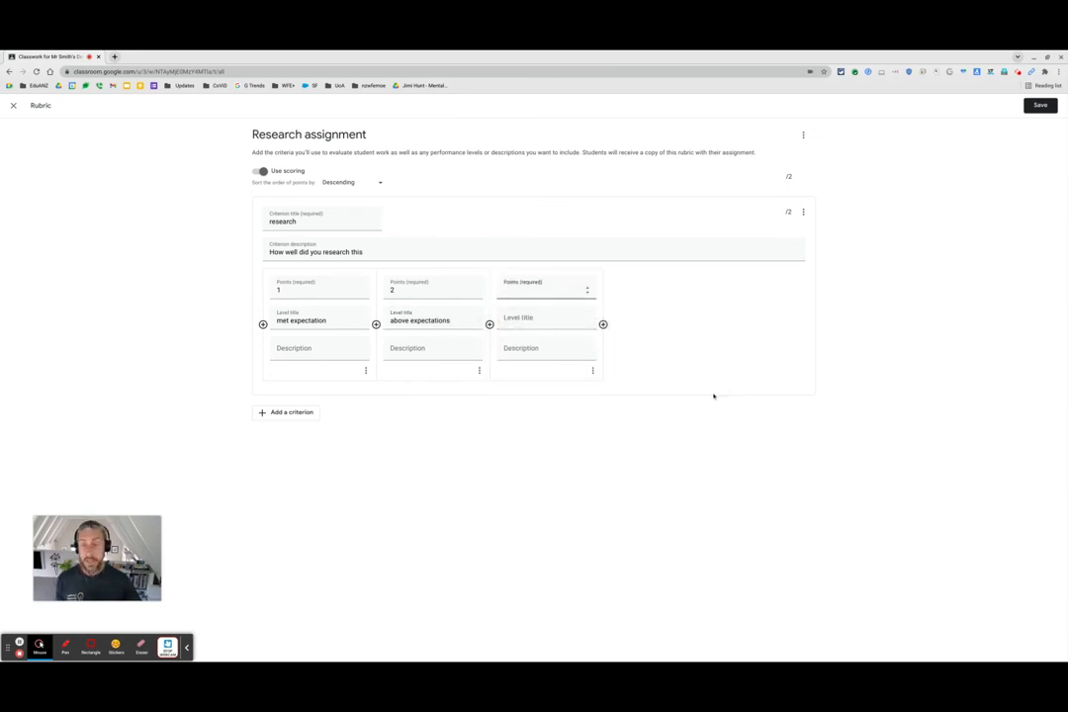
{"action": "type", "text": "3"}
{"action": "left_click", "coordinate": [543, 317]}
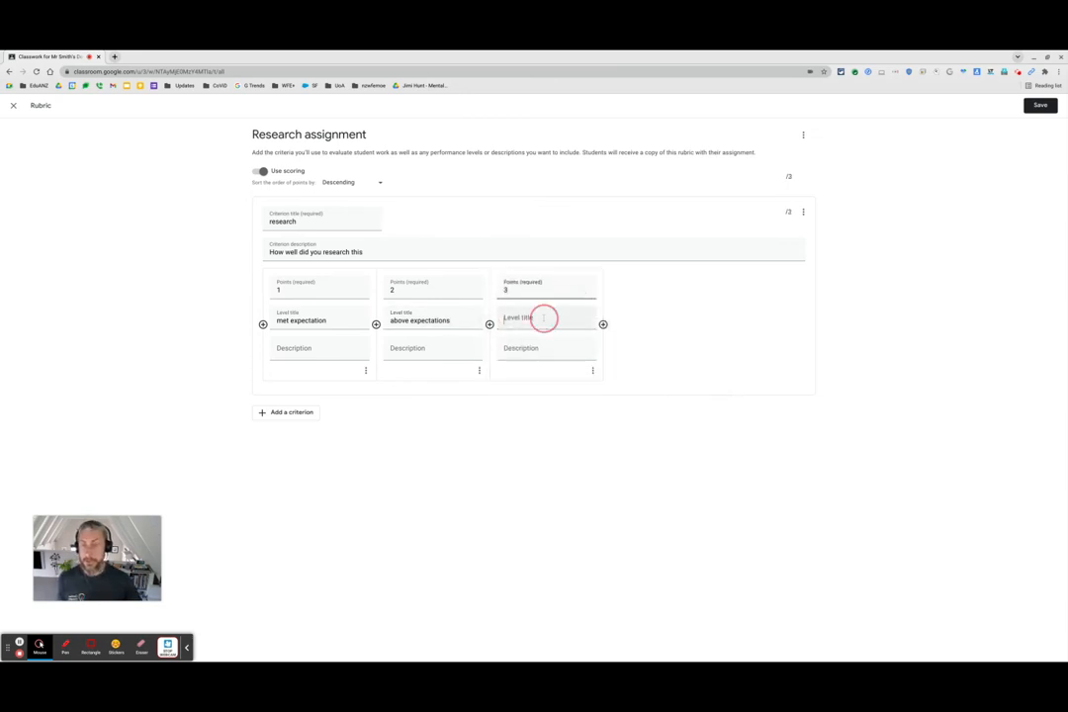
{"action": "type", "text": "above ex"}
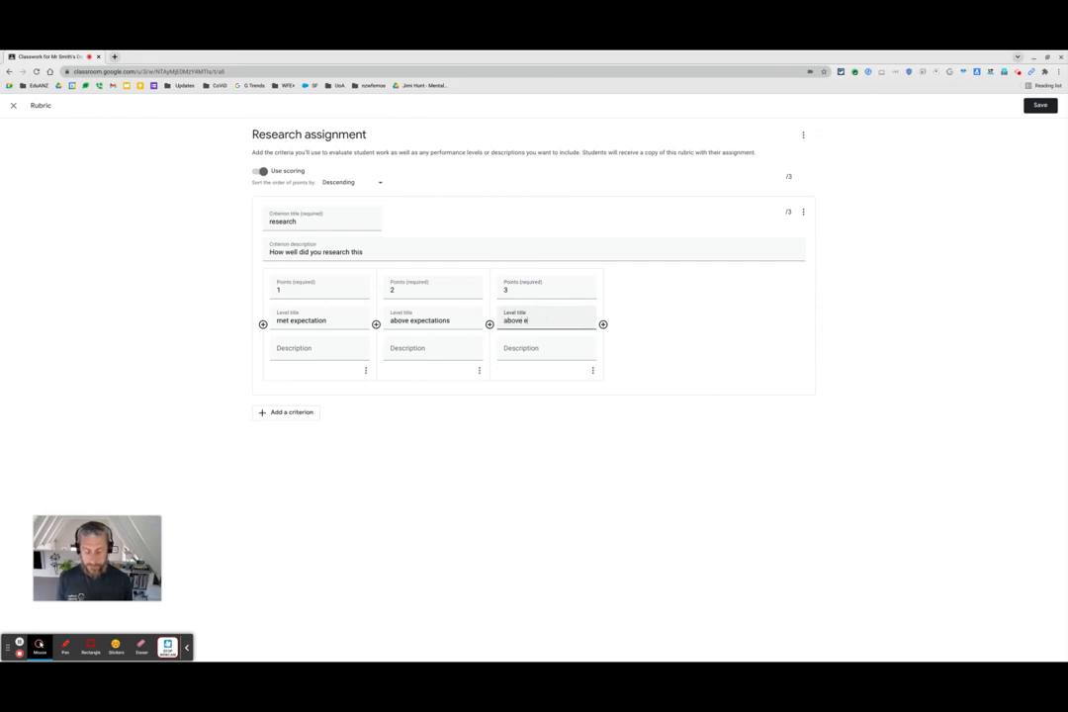
{"action": "key", "text": "BackSpace"}
{"action": "key", "text": "BackSpace"}
{"action": "key", "text": "BackSpace"}
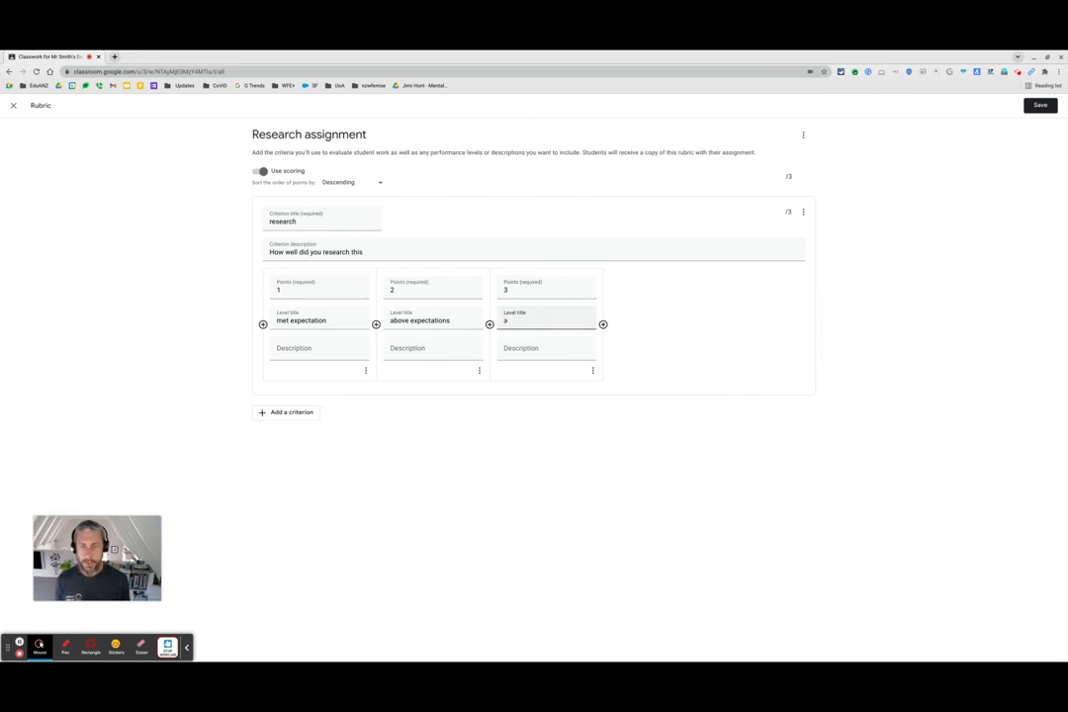
{"action": "type", "text": "Compre"}
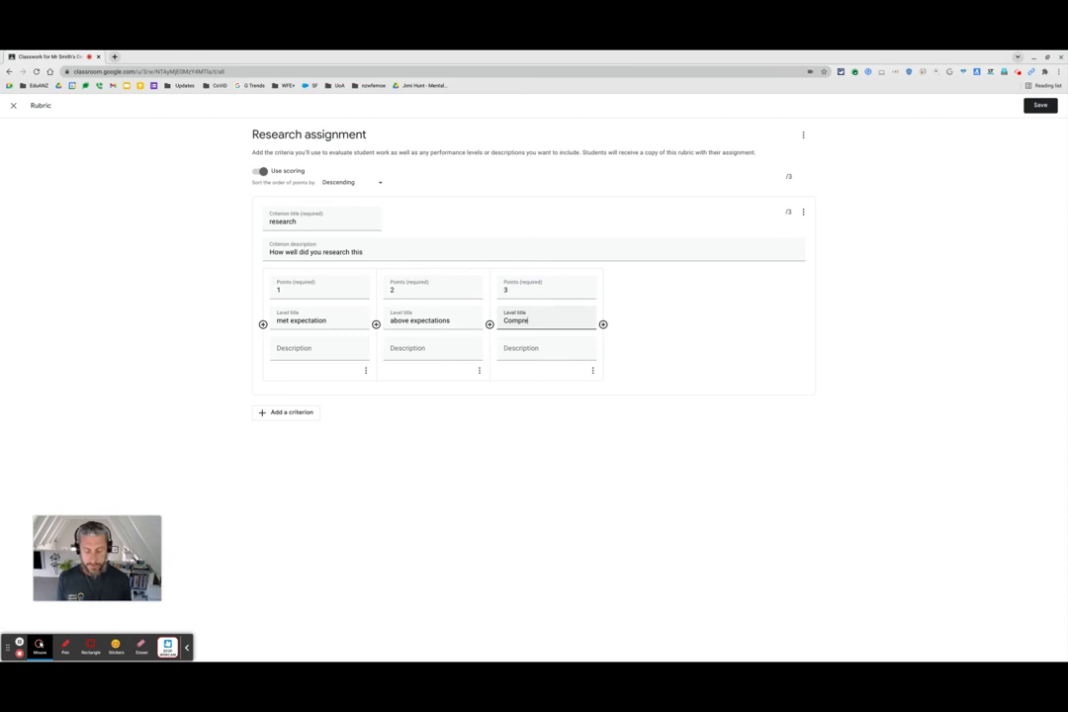
{"action": "type", "text": "hensively"}
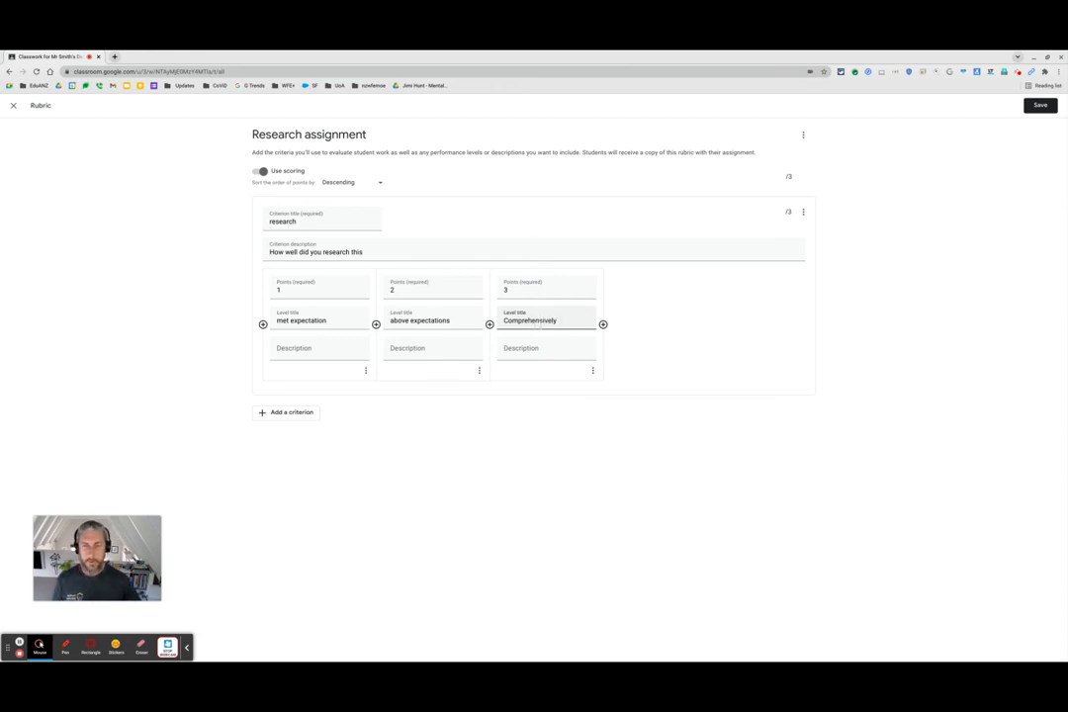
Add a level worth 0 points before the 1-point level of the research criterion, titled "below expectation"
{"action": "left_click", "coordinate": [263, 324]}
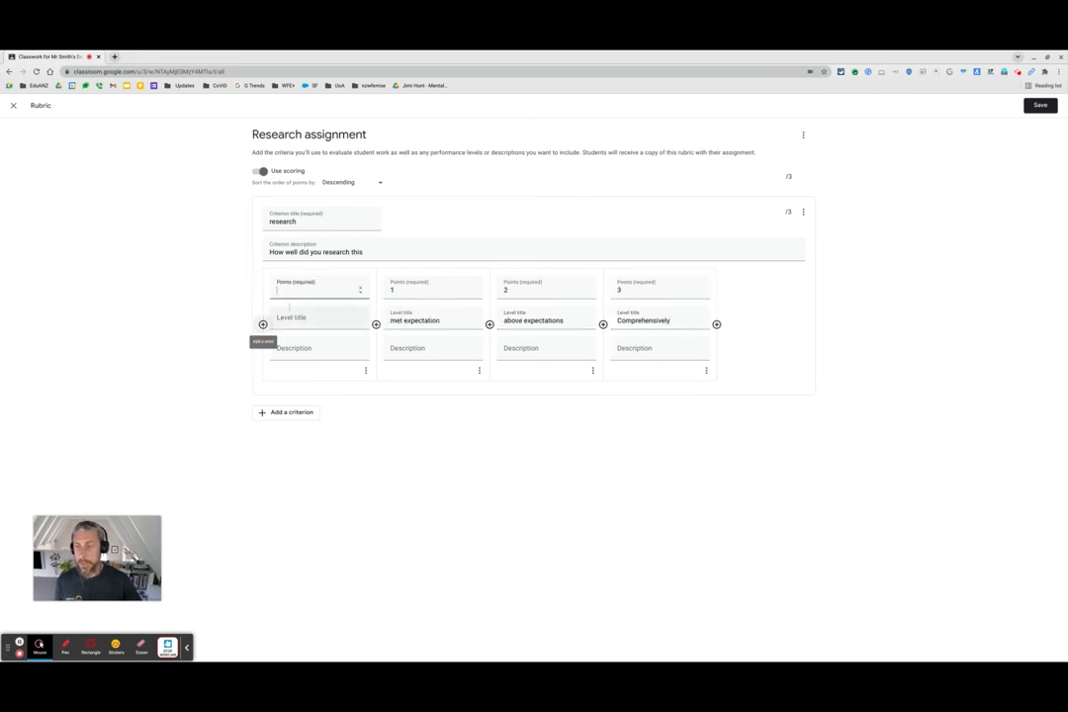
{"action": "type", "text": "0"}
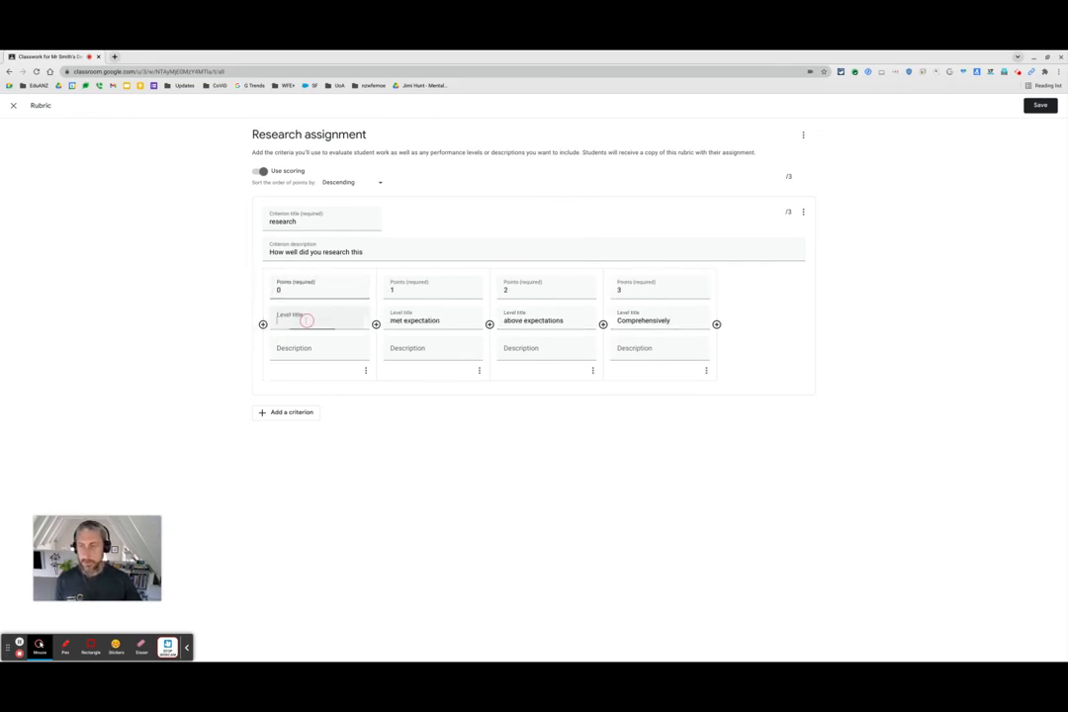
{"action": "left_click", "coordinate": [307, 320]}
{"action": "type", "text": "below"}
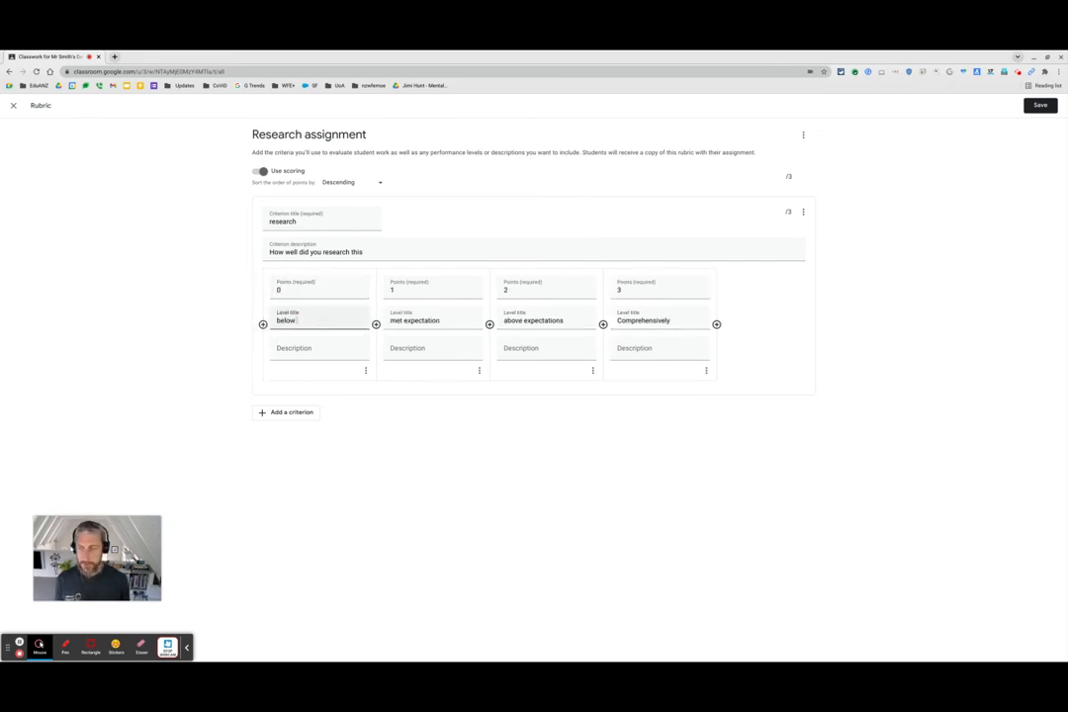
{"action": "type", "text": " expec"}
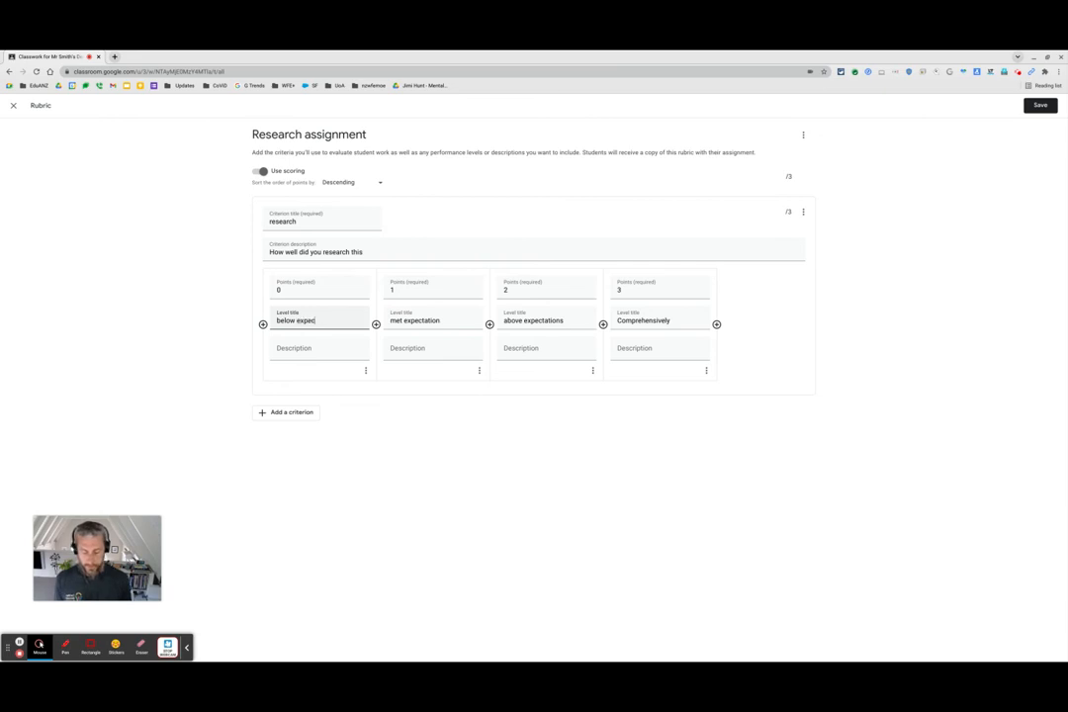
{"action": "type", "text": "tation"}
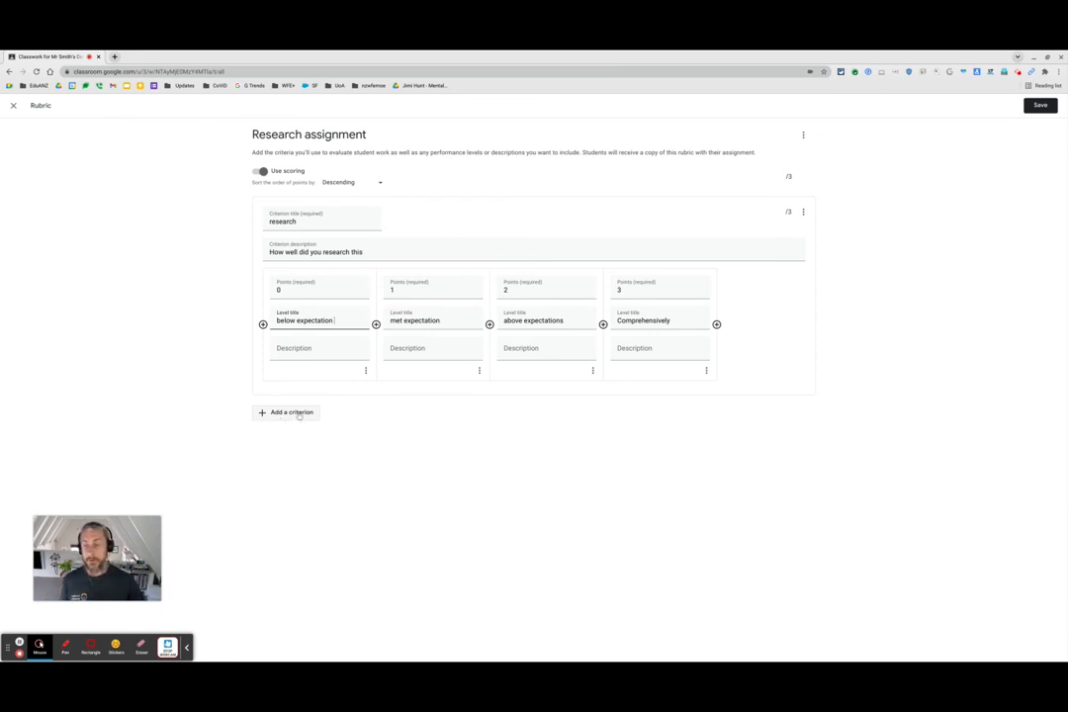
Add the criterion "Information gathered", described as "How much info did you gather", with titled levels from 3 to 0 points, and save the rubric
{"action": "left_click", "coordinate": [298, 415]}
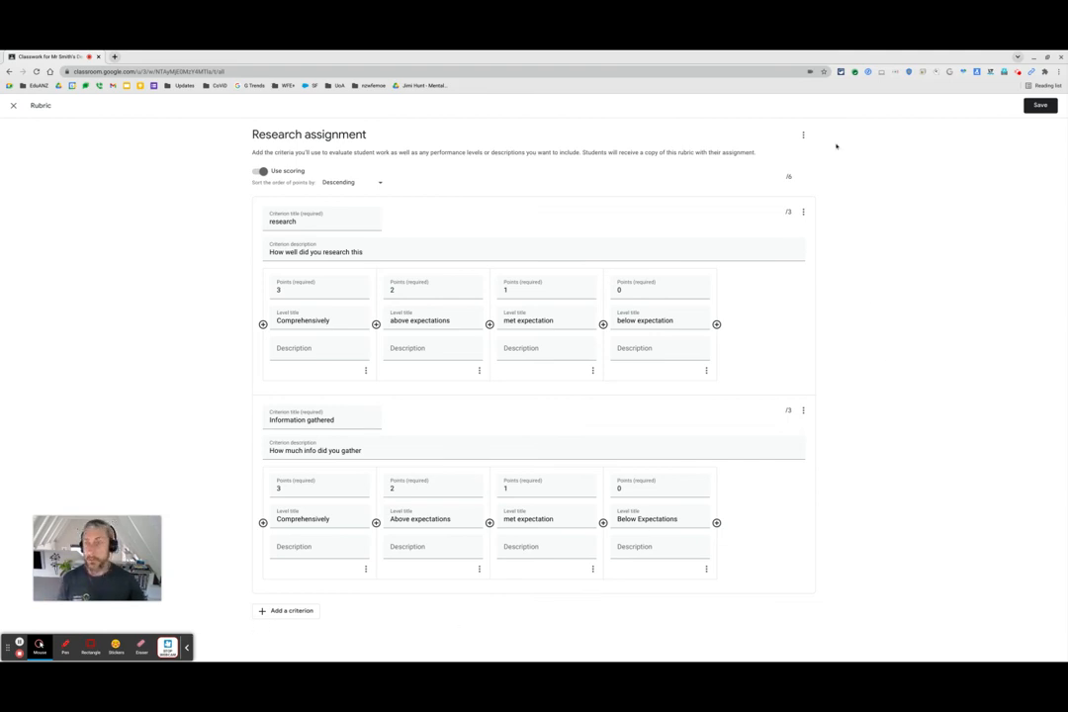
{"action": "left_click", "coordinate": [1028, 110]}
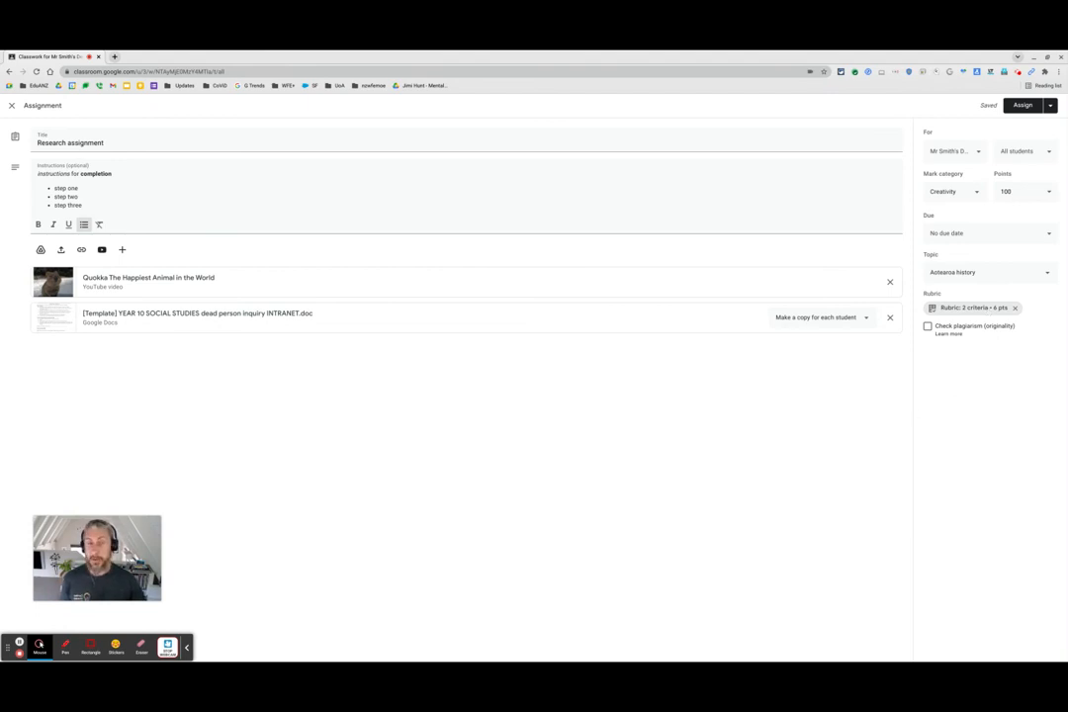
Enable the plagiarism (originality) check and assign the research assignment to the class immediately
{"action": "left_click", "coordinate": [927, 326]}
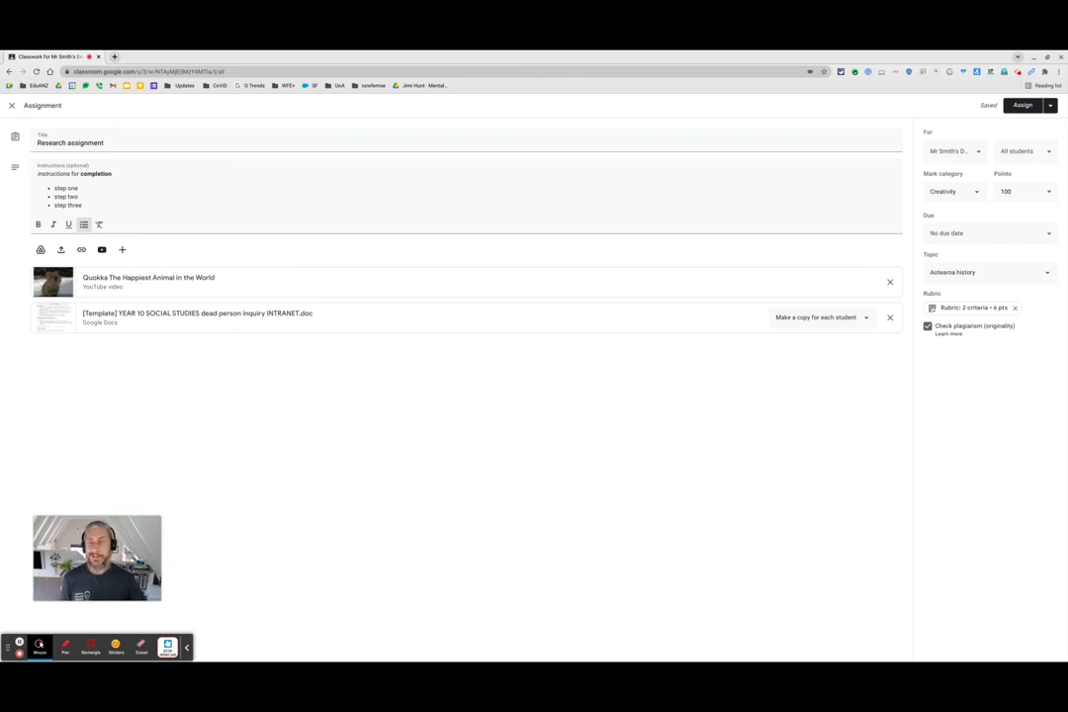
{"action": "left_click", "coordinate": [1049, 105]}
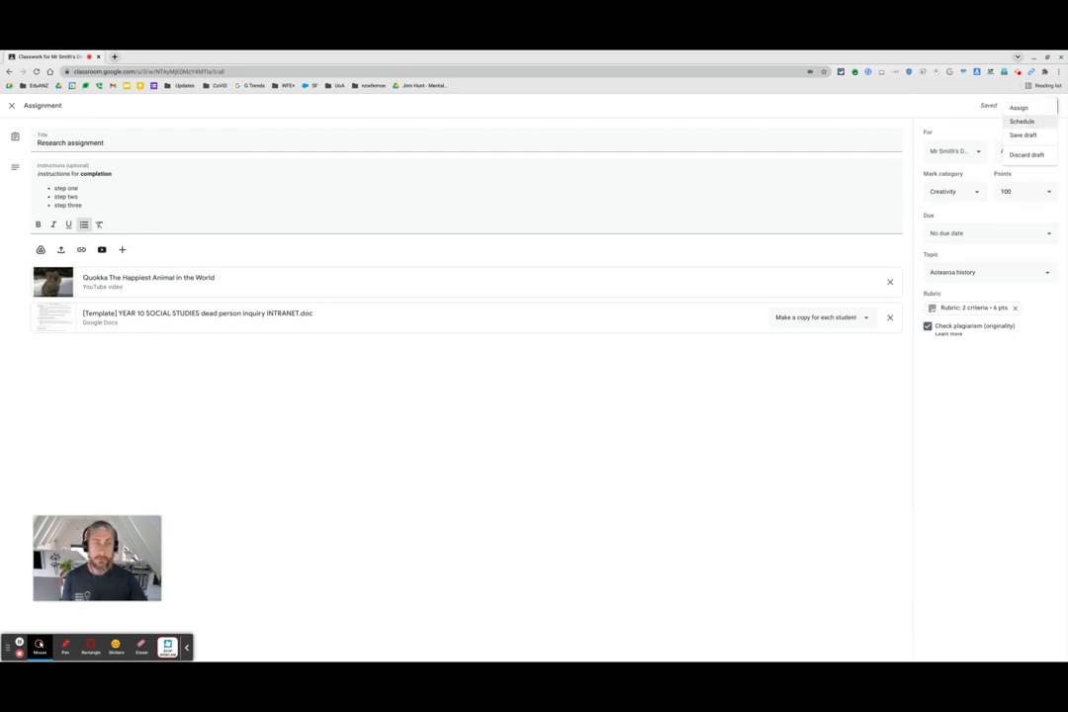
{"action": "left_click", "coordinate": [1018, 107]}
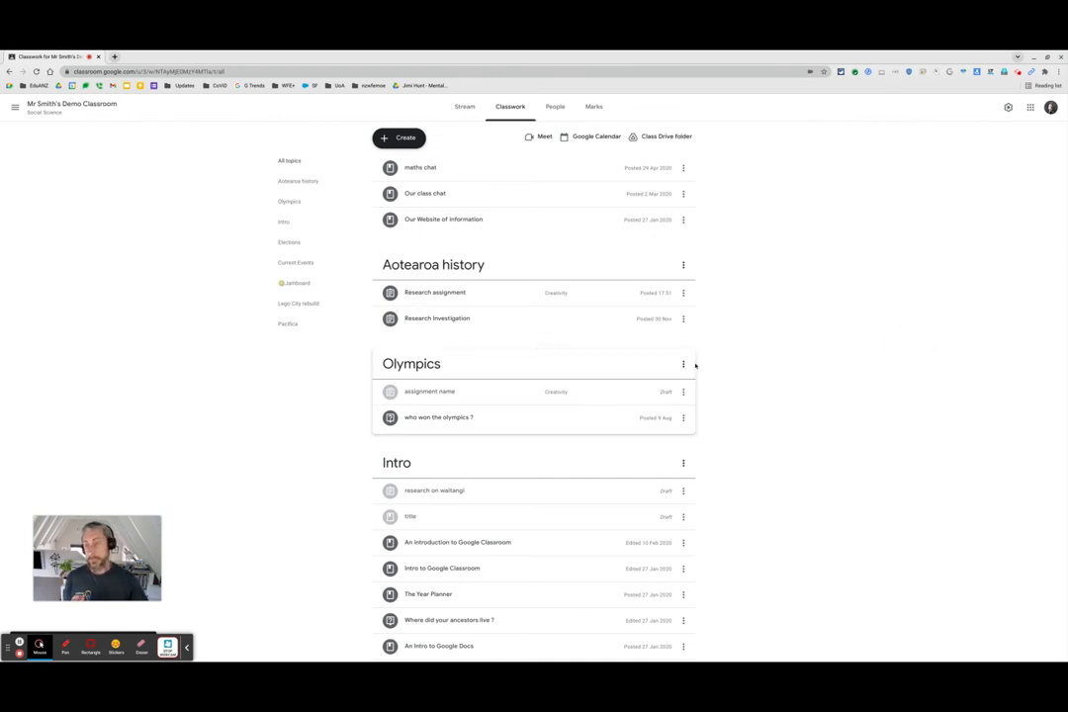
Look through the topics on the classwork page and examine the Upcoming section of the class stream
{"action": "scroll", "coordinate": [803, 340], "scroll_direction": "down", "scroll_amount": 1}
{"action": "scroll", "coordinate": [803, 340], "scroll_direction": "down", "scroll_amount": 5}
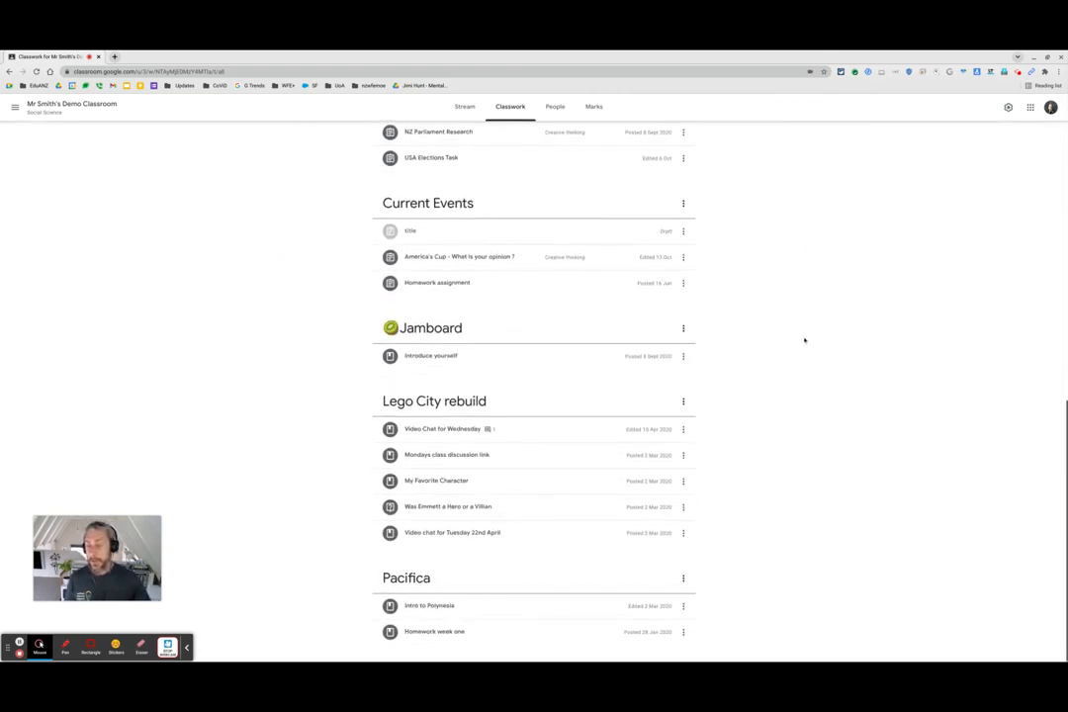
{"action": "scroll", "coordinate": [802, 340], "scroll_direction": "up", "scroll_amount": 6}
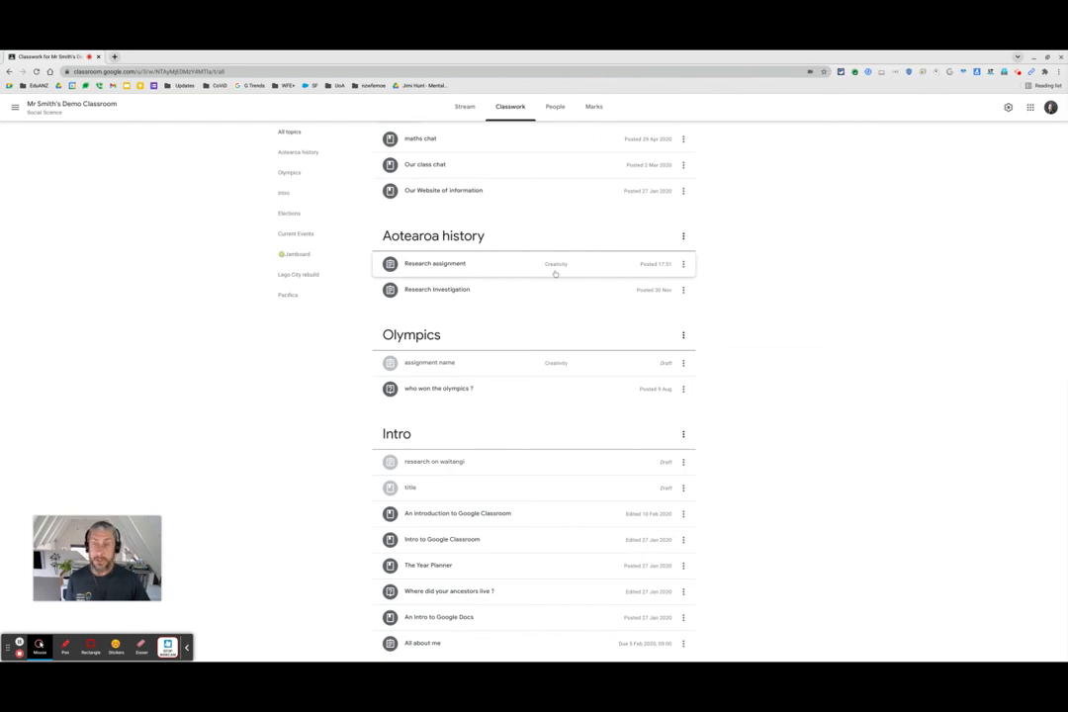
{"action": "scroll", "coordinate": [534, 289], "scroll_direction": "up", "scroll_amount": 2}
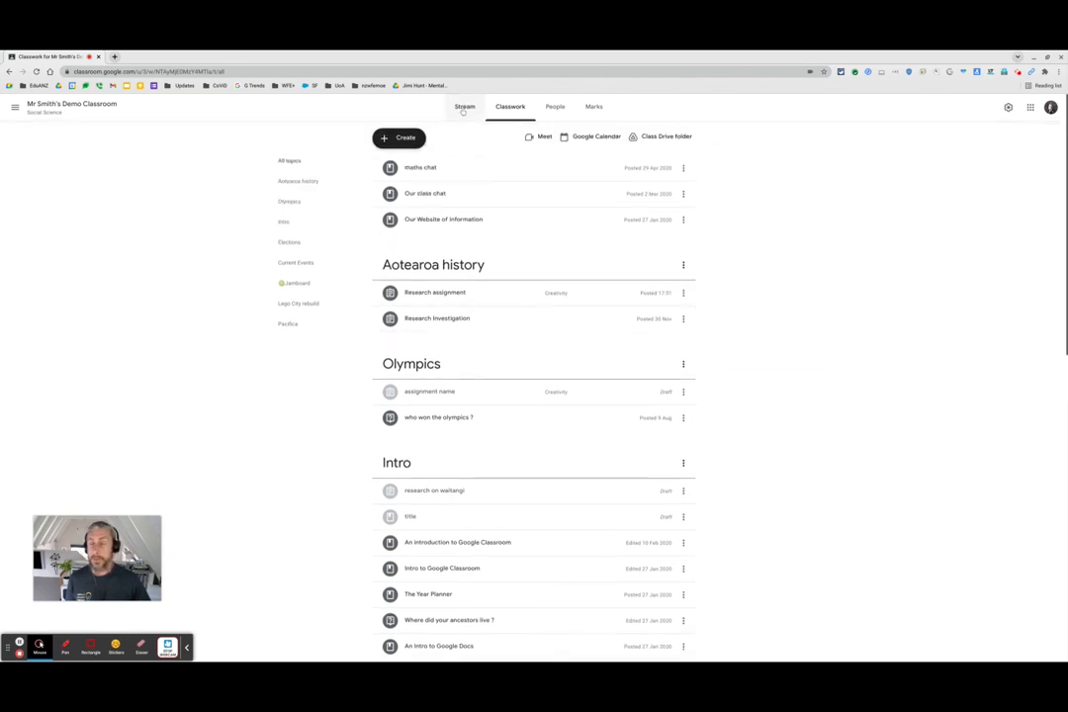
{"action": "left_click", "coordinate": [463, 106]}
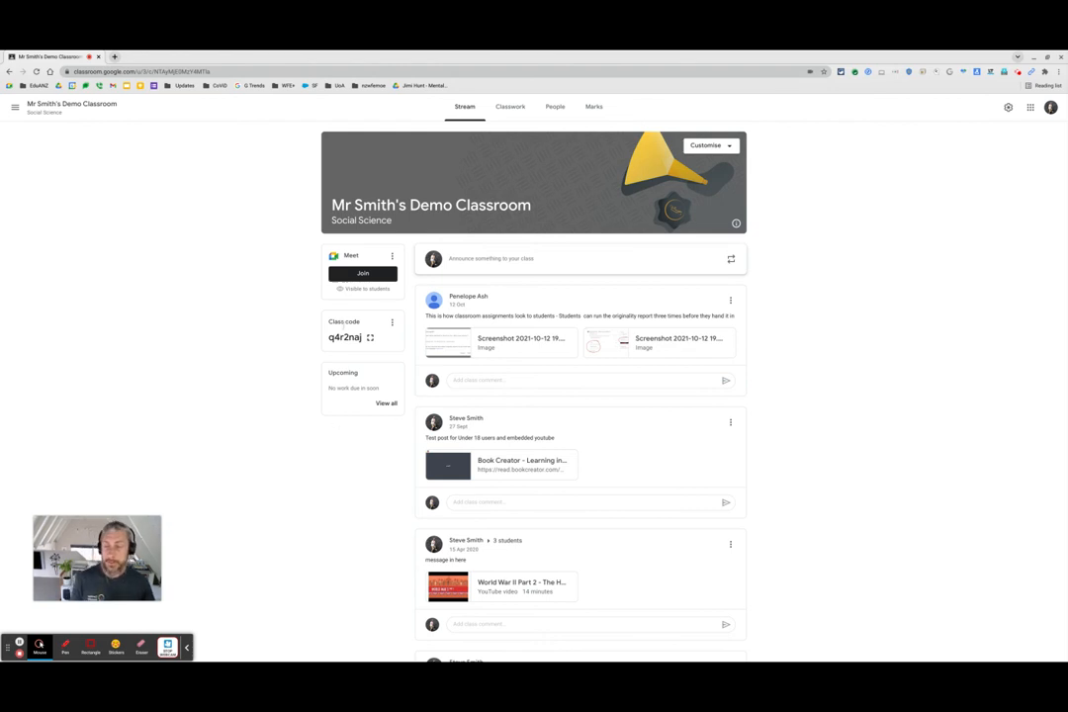
{"action": "left_click", "coordinate": [65, 645]}
{"action": "mouse_move", "coordinate": [363, 361]}
{"action": "left_mouse_down"}
{"action": "mouse_move", "coordinate": [314, 363]}
{"action": "mouse_move", "coordinate": [366, 447]}
{"action": "mouse_move", "coordinate": [405, 380]}
{"action": "mouse_move", "coordinate": [395, 363]}
{"action": "left_mouse_up"}
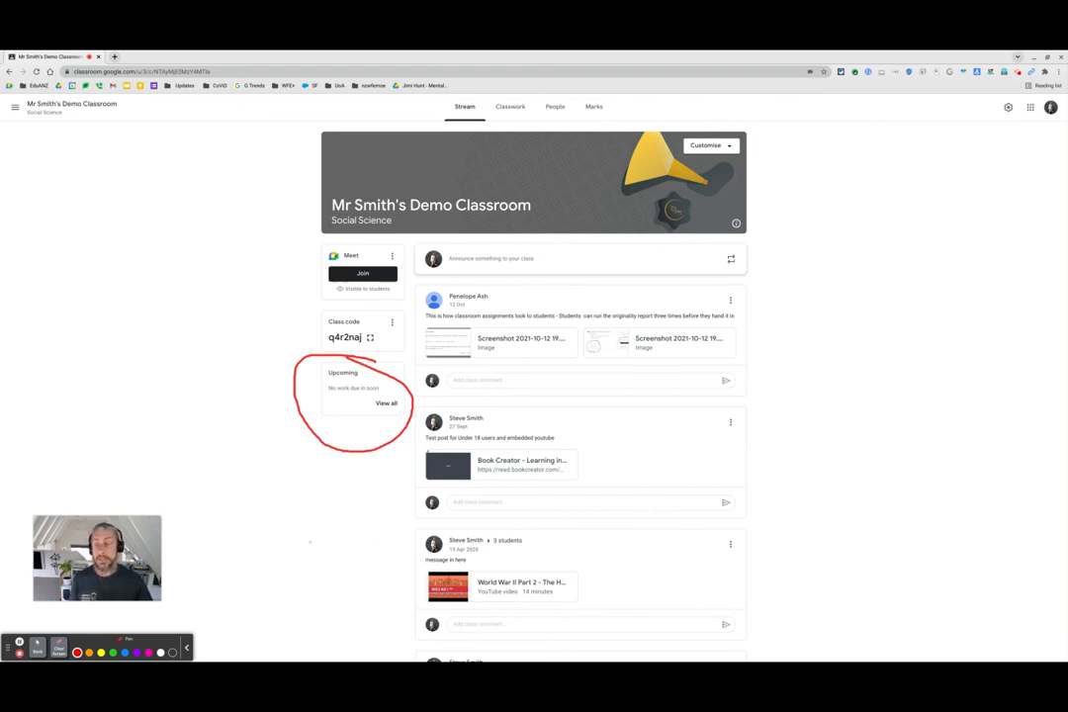
{"action": "left_click", "coordinate": [58, 648]}
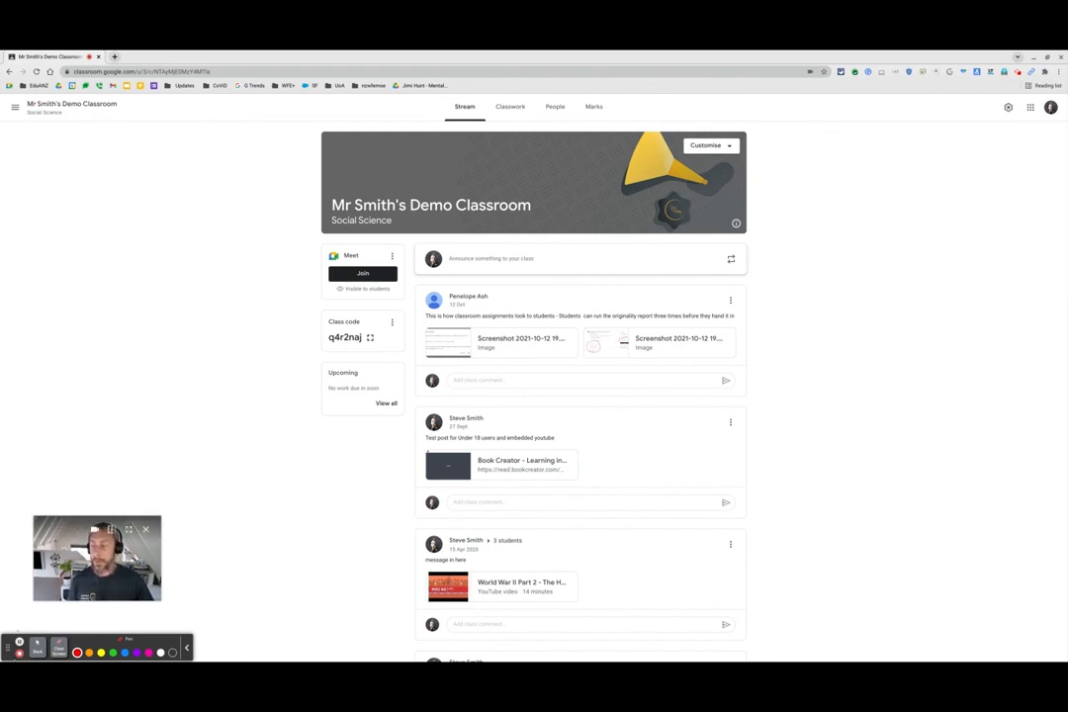
{"action": "left_click", "coordinate": [38, 645]}
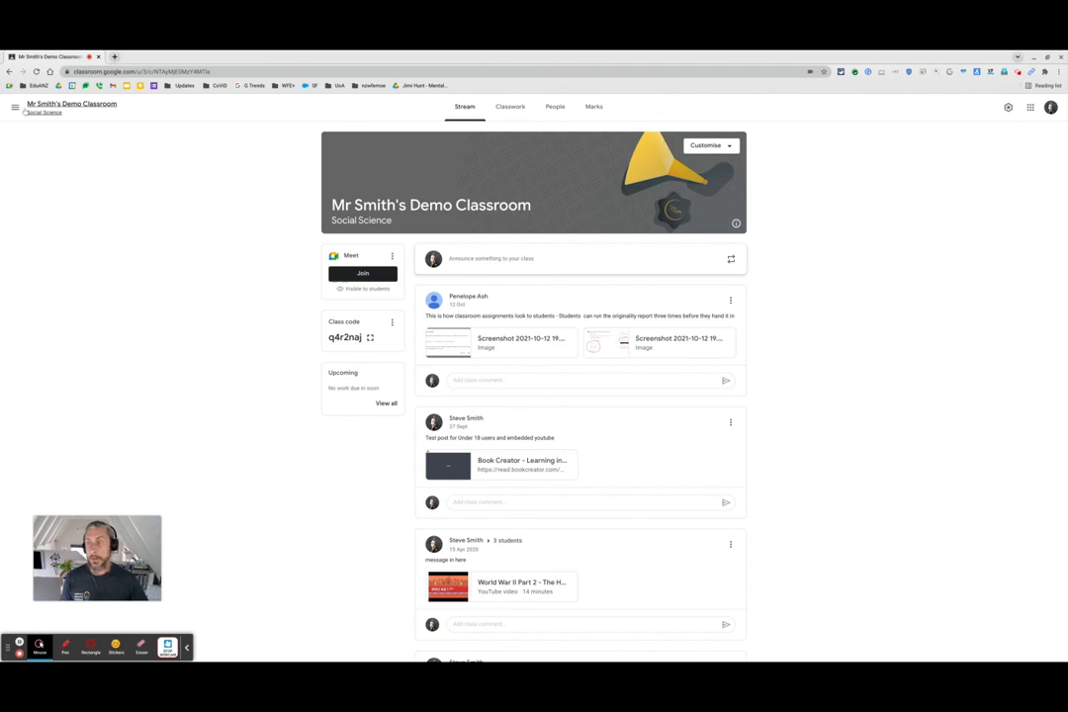
Open the overview of all classes and look at the work to review and the reviewed work across classes
{"action": "left_click", "coordinate": [15, 105]}
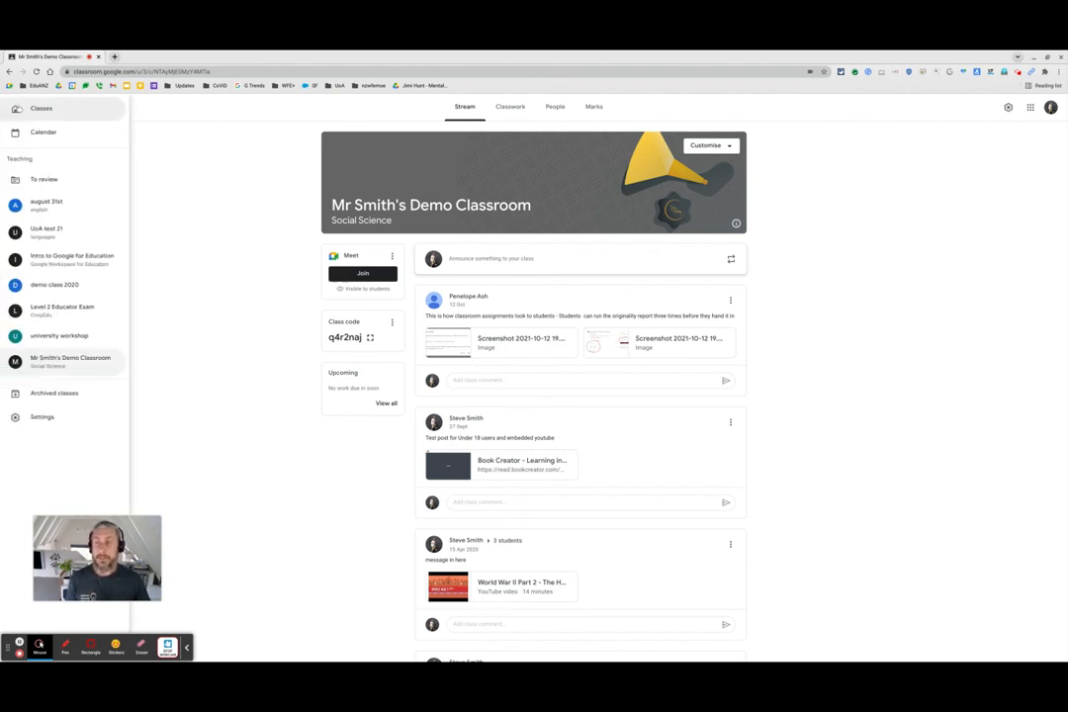
{"action": "left_click", "coordinate": [38, 105]}
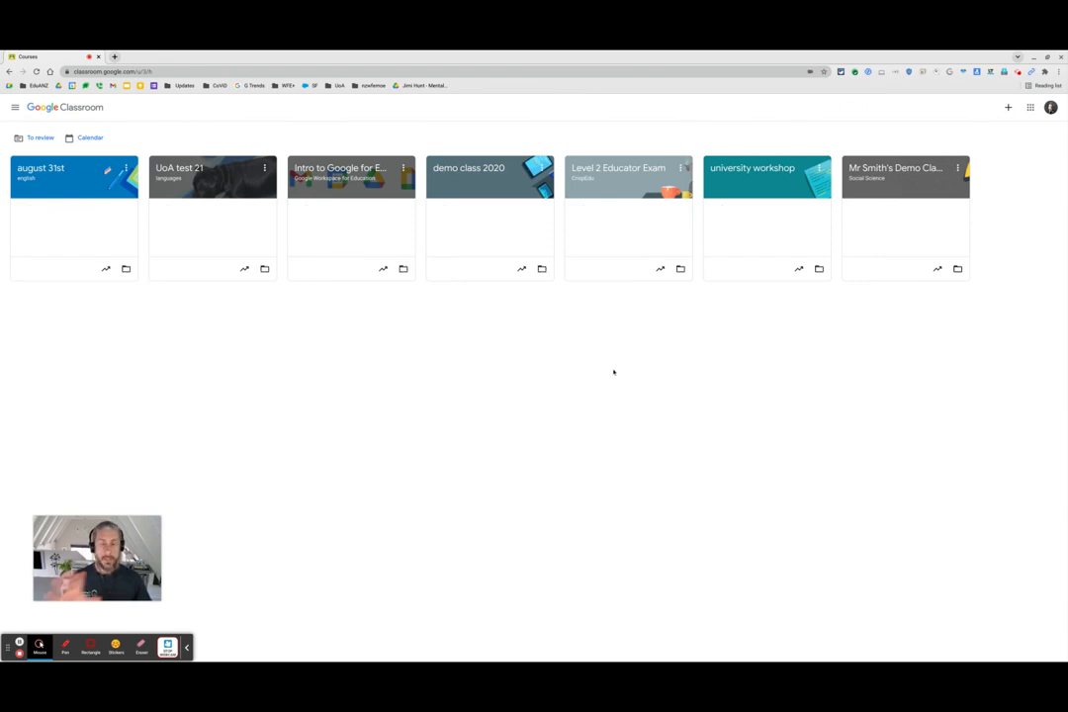
{"action": "left_click", "coordinate": [45, 138]}
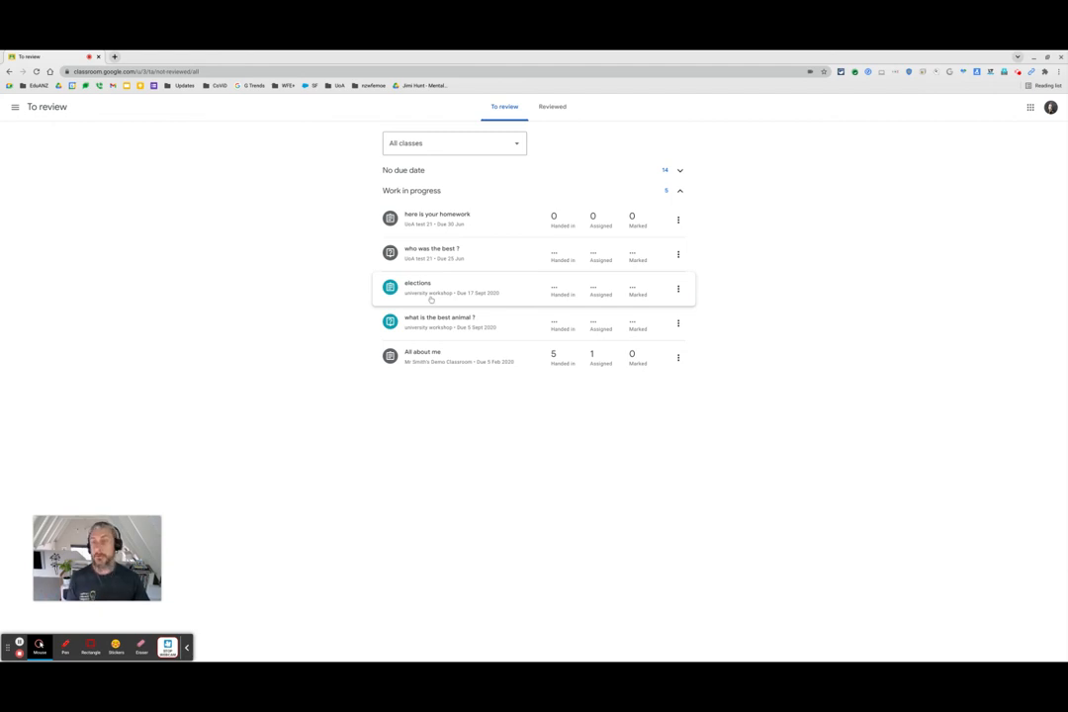
{"action": "left_click", "coordinate": [561, 109]}
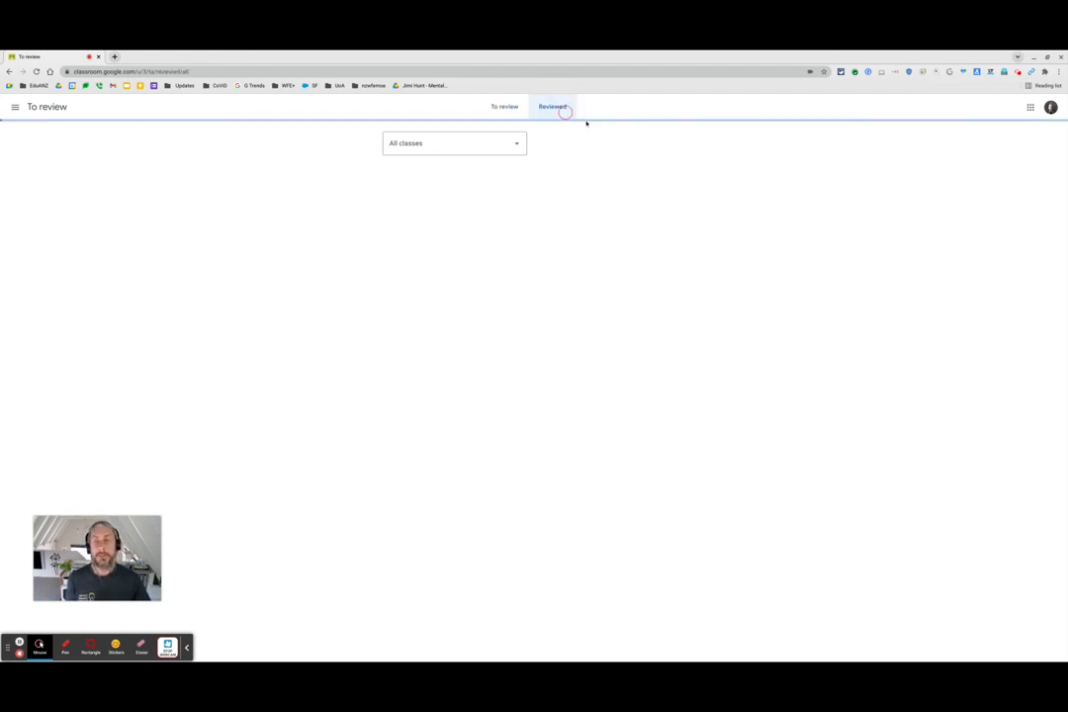
{"action": "left_click", "coordinate": [504, 106]}
Reopen the Social Science demo classroom and look over its classwork and student marks
{"action": "left_click", "coordinate": [16, 107]}
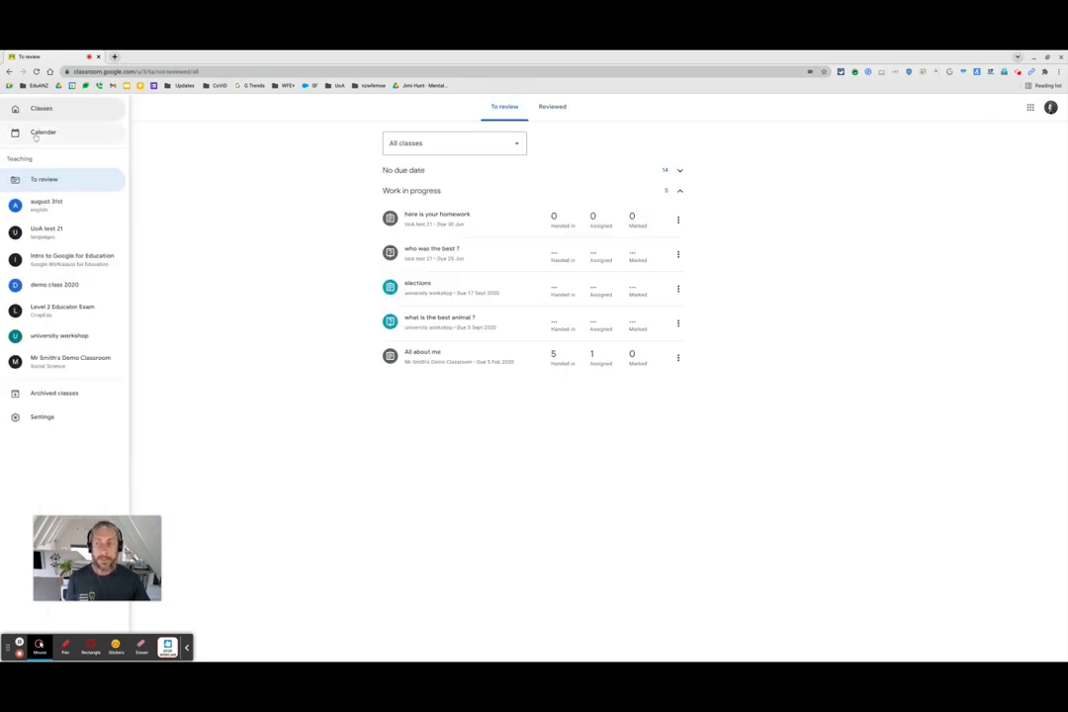
{"action": "left_click", "coordinate": [71, 359]}
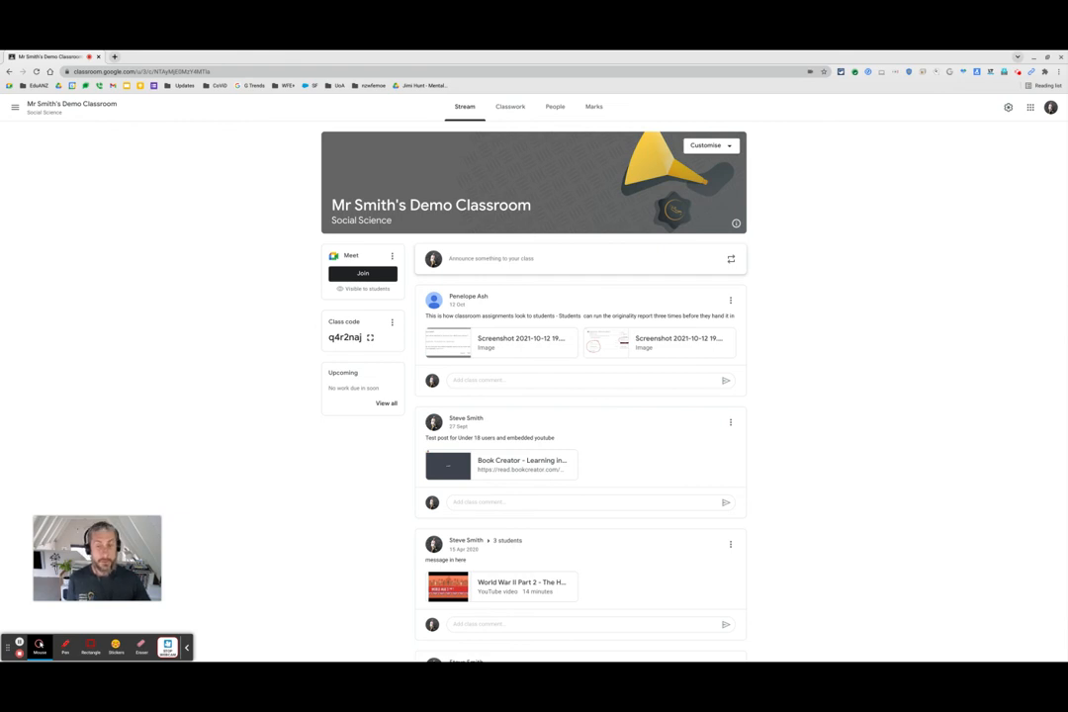
{"action": "left_click", "coordinate": [510, 106]}
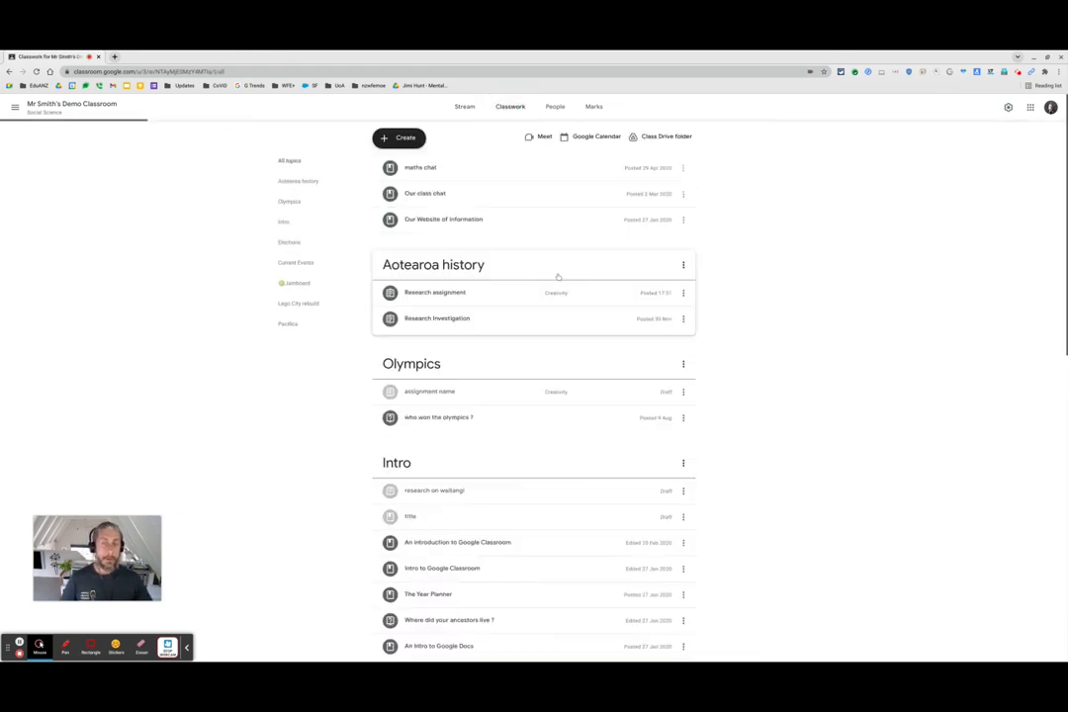
{"action": "left_click", "coordinate": [593, 106]}
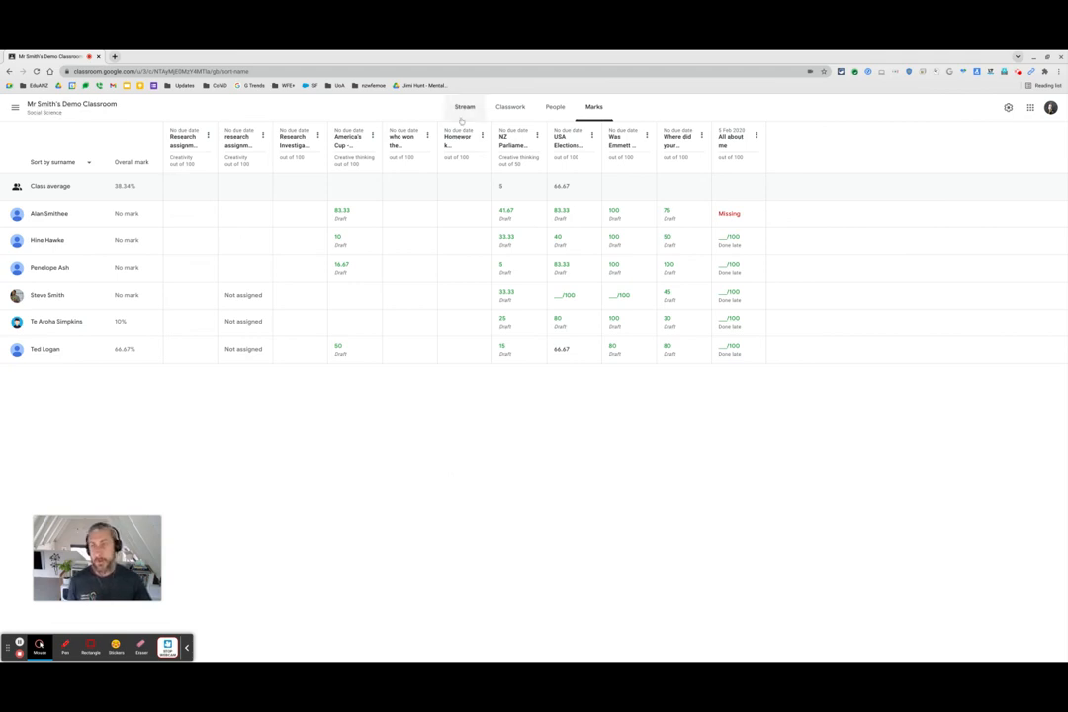
{"action": "left_click", "coordinate": [510, 106]}
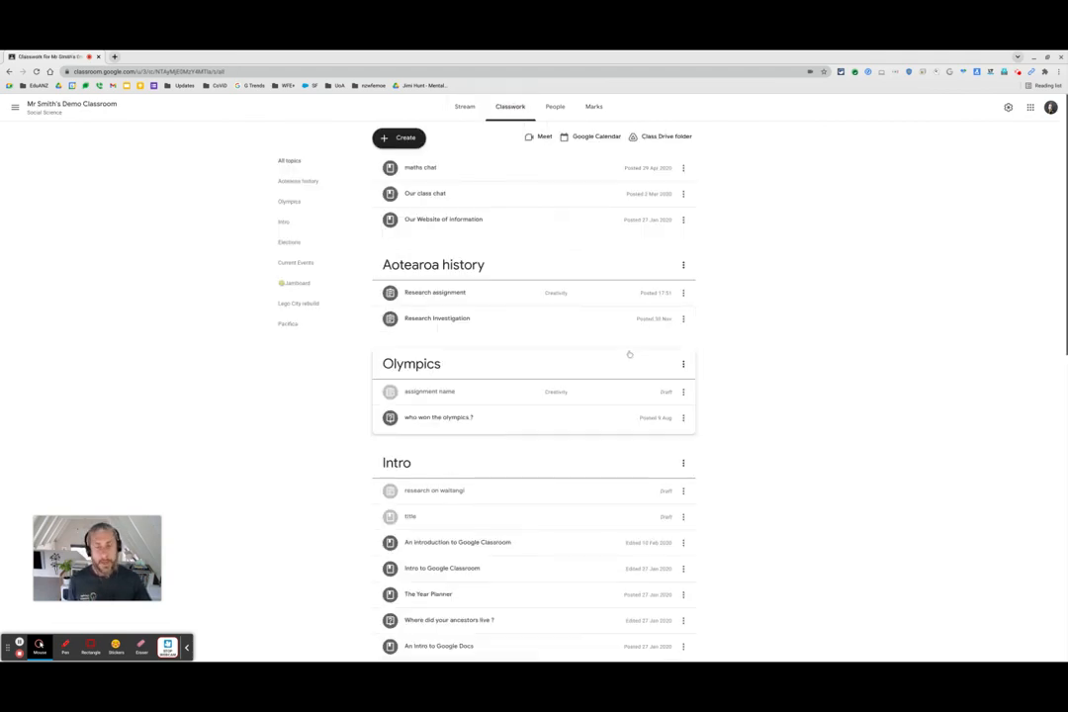
View both screenshots attached to the 12 Oct post in the class stream and return to the classwork page
{"action": "left_click", "coordinate": [464, 105]}
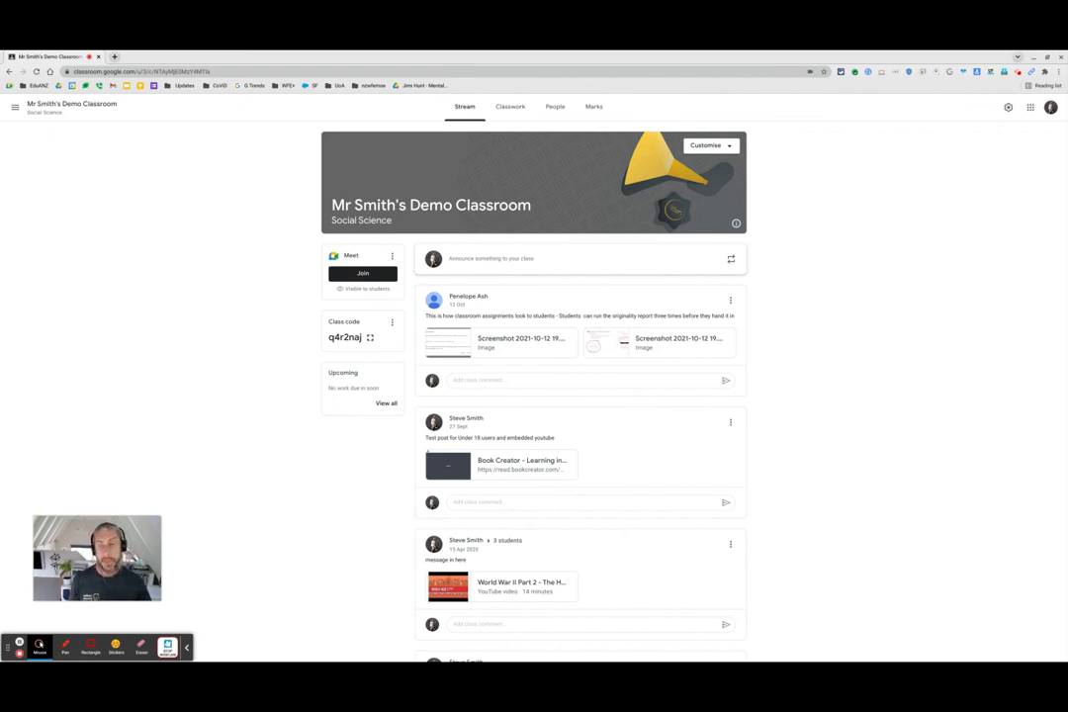
{"action": "left_click", "coordinate": [711, 346]}
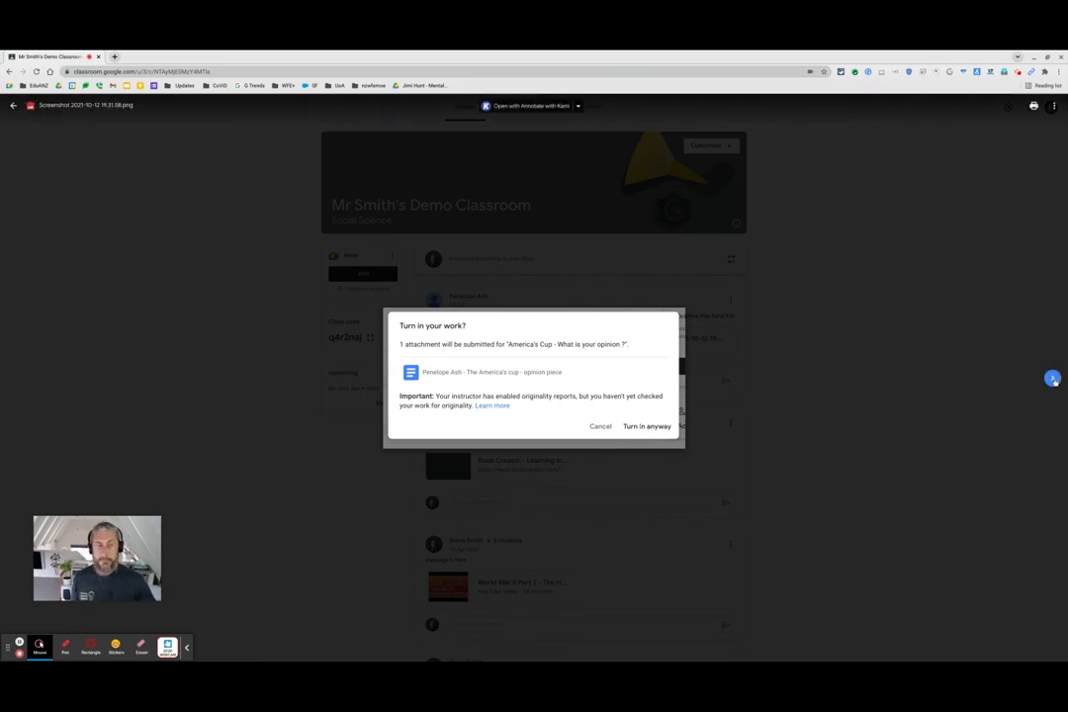
{"action": "left_click", "coordinate": [1052, 379]}
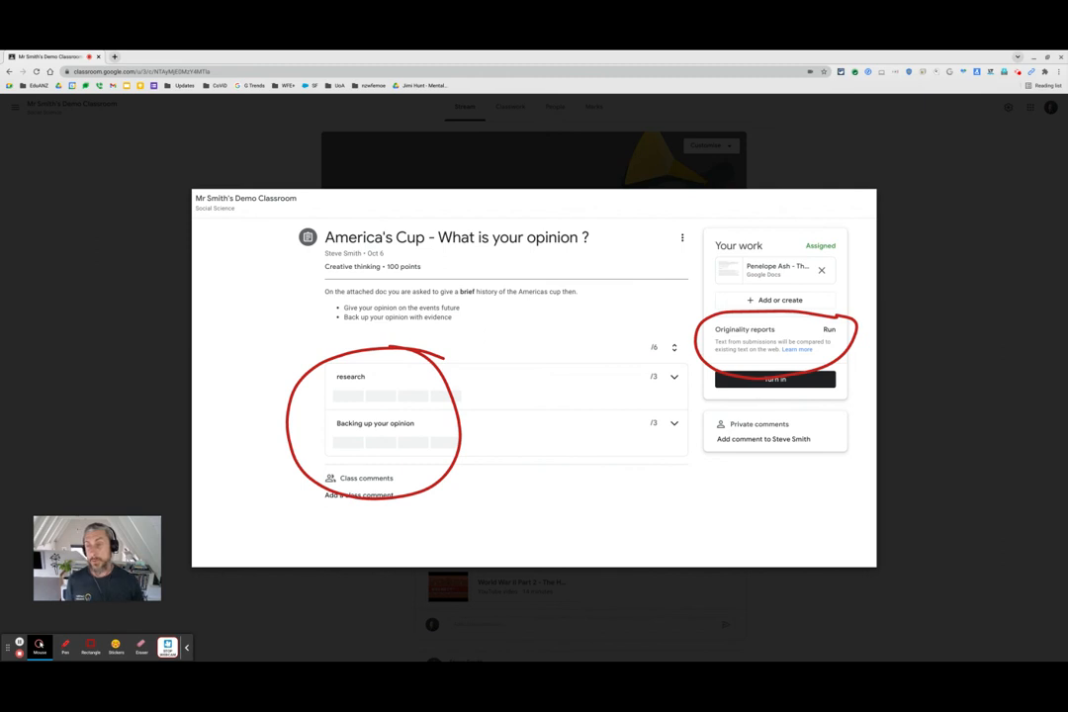
{"action": "left_click", "coordinate": [160, 217]}
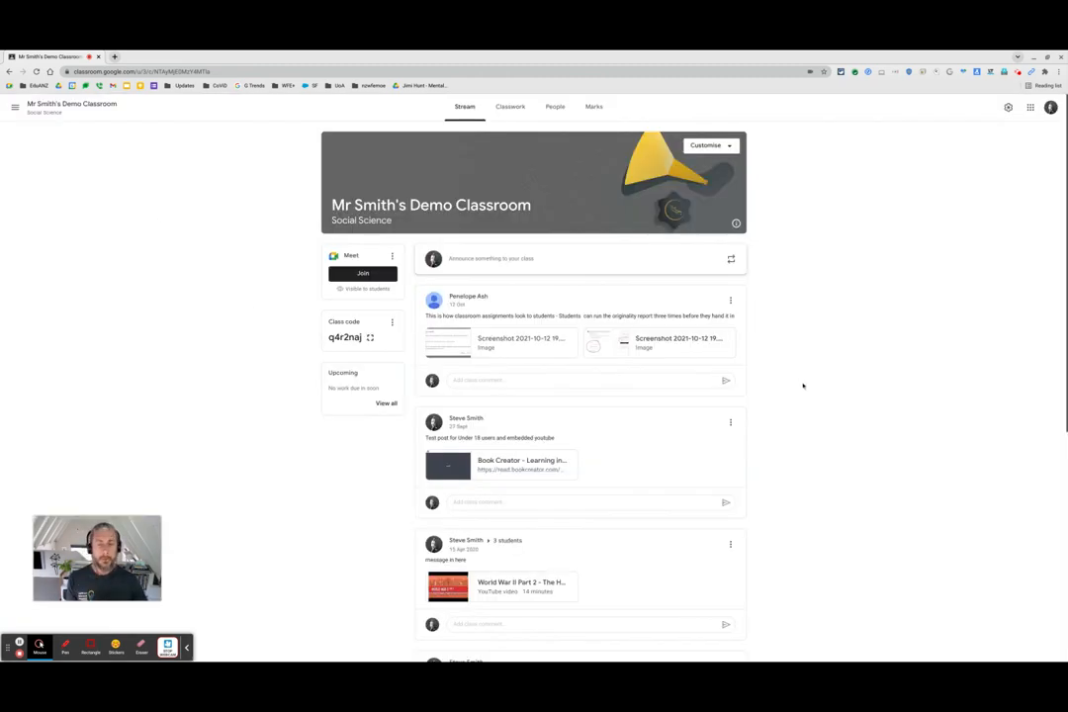
{"action": "left_click", "coordinate": [509, 106]}
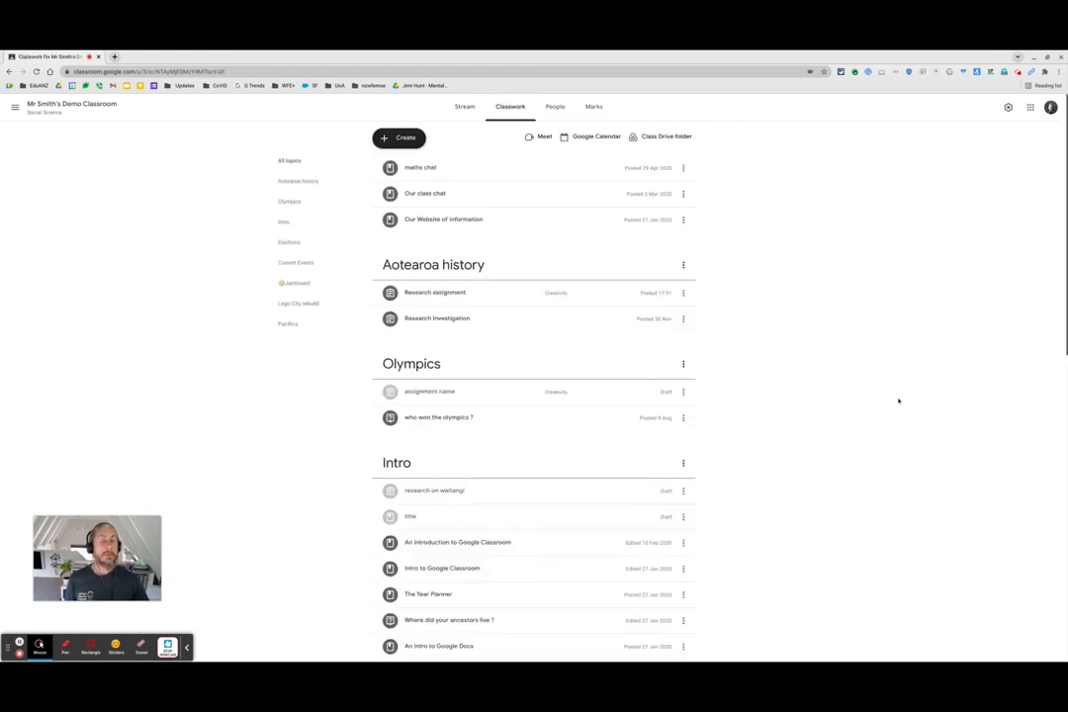